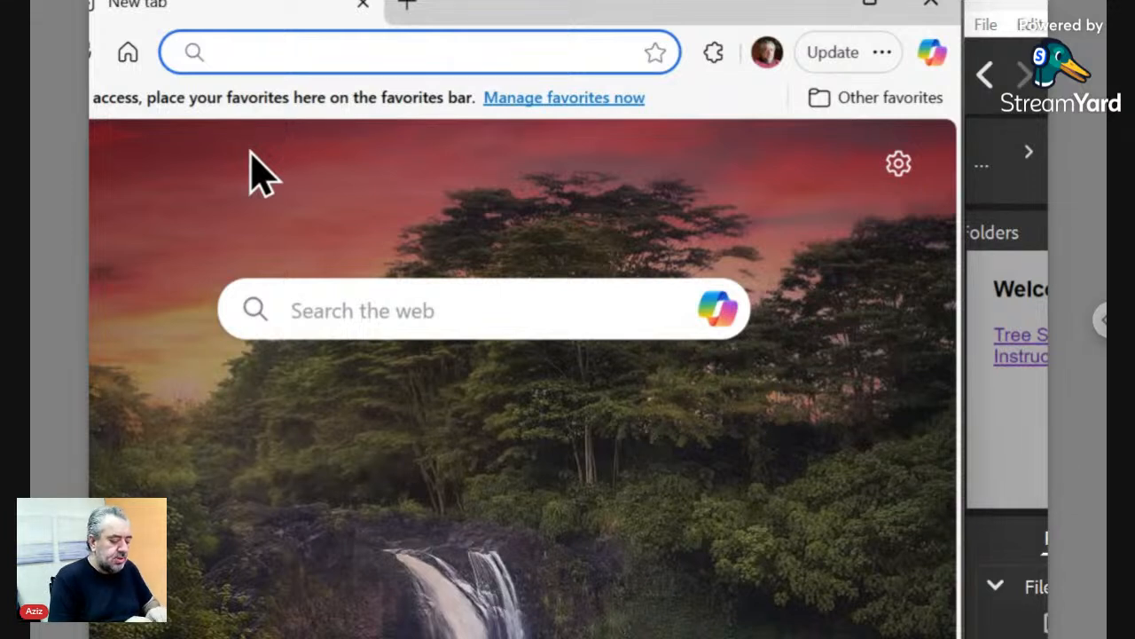
# Go to the Adobe Exchange website at exchange.adobe.com
pyautogui.write('e')
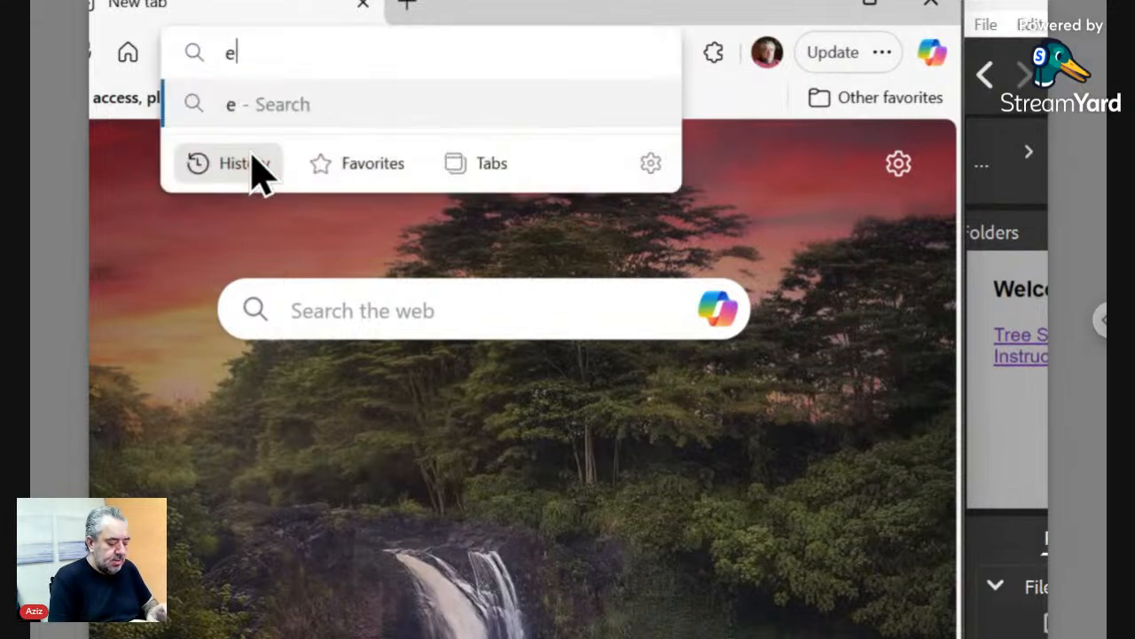
pyautogui.write('xchan')
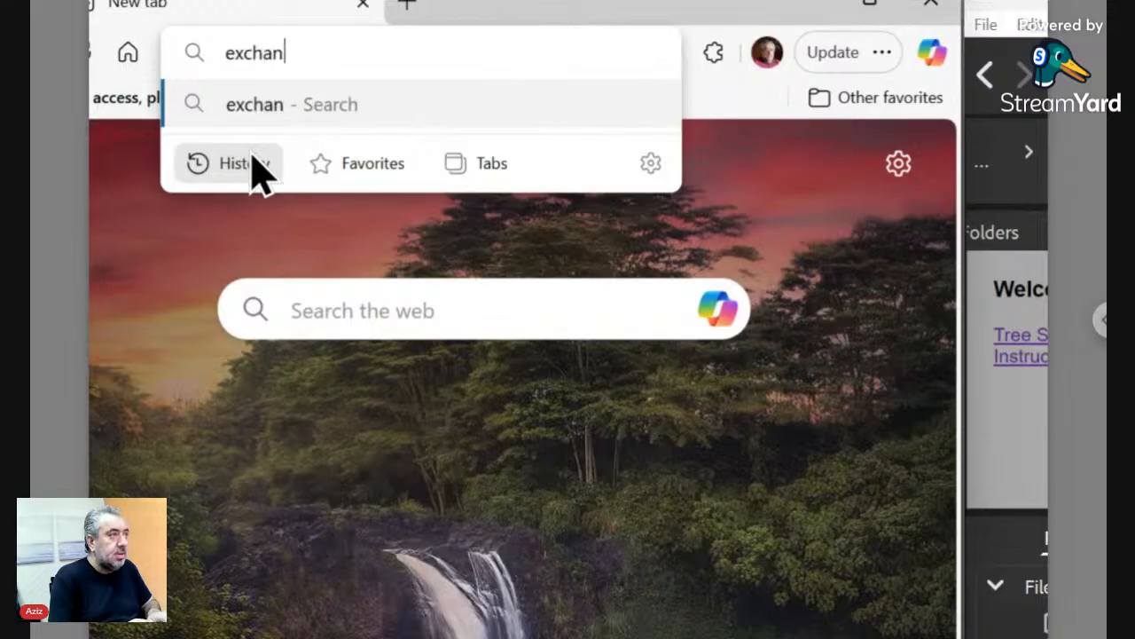
pyautogui.write('ge.a')
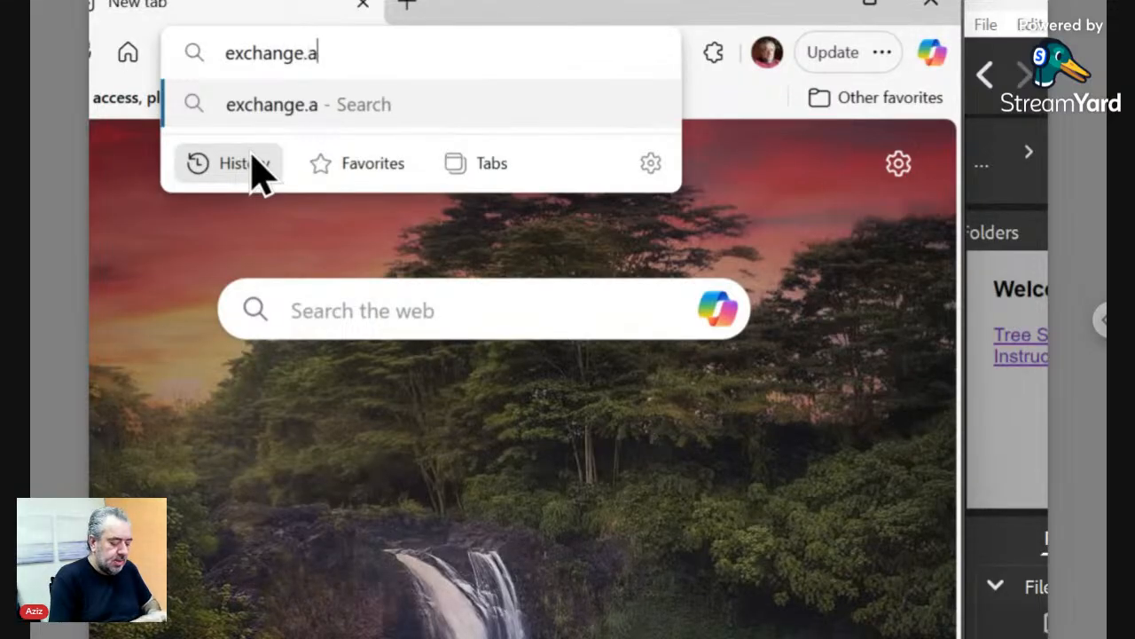
pyautogui.write('dobe.com')
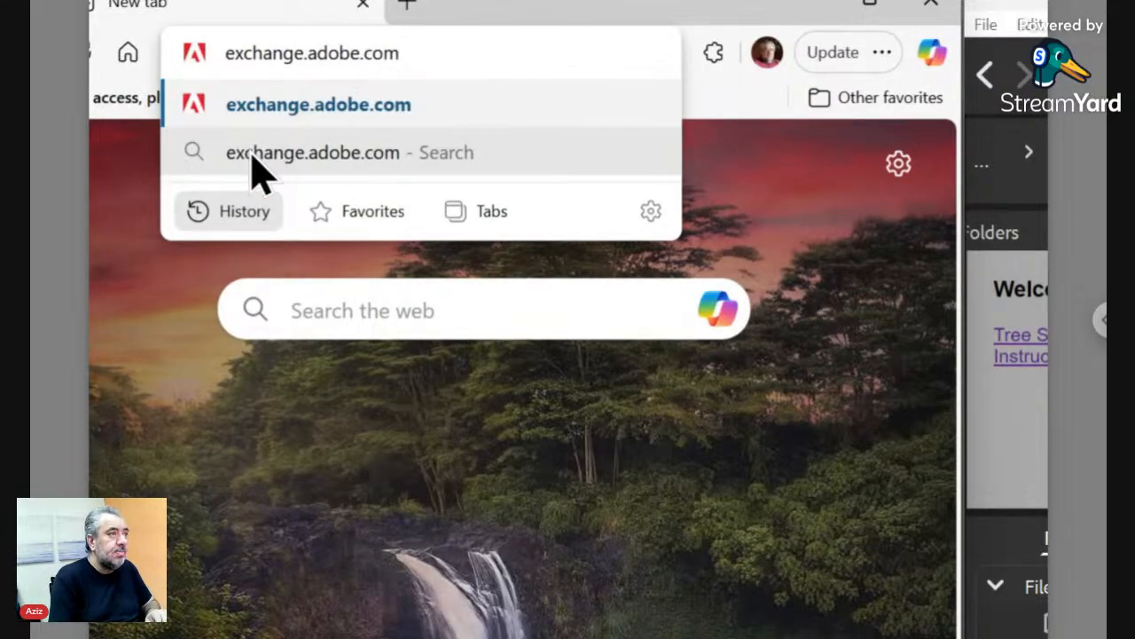
pyautogui.press('Return')
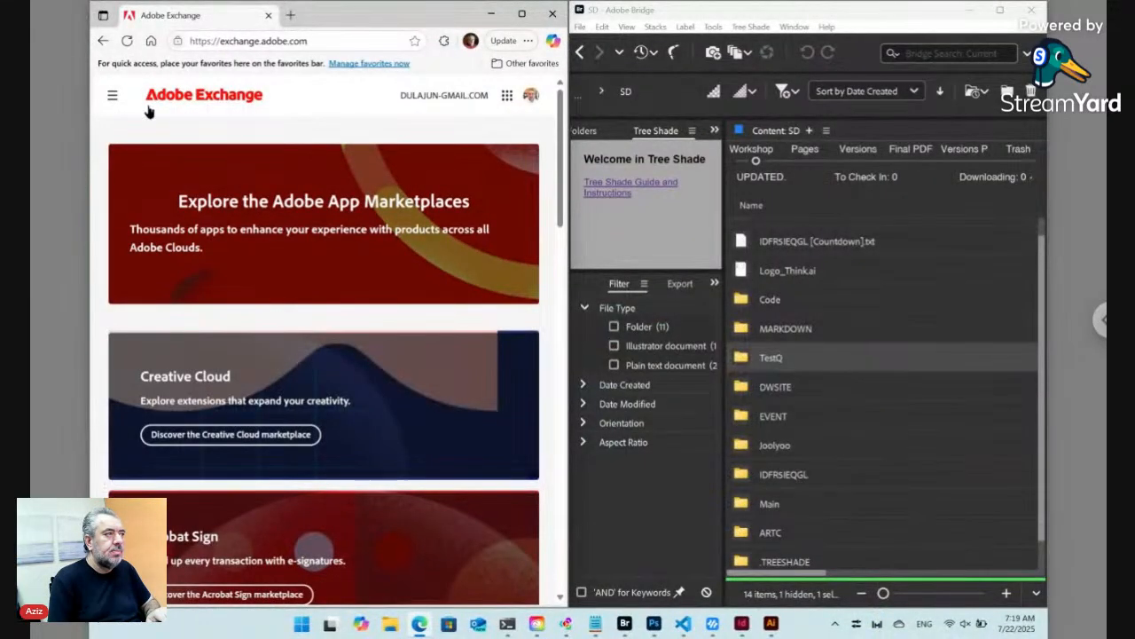
# Open the Creative Cloud marketplace listings and maximize the browser window
pyautogui.click(112, 95)
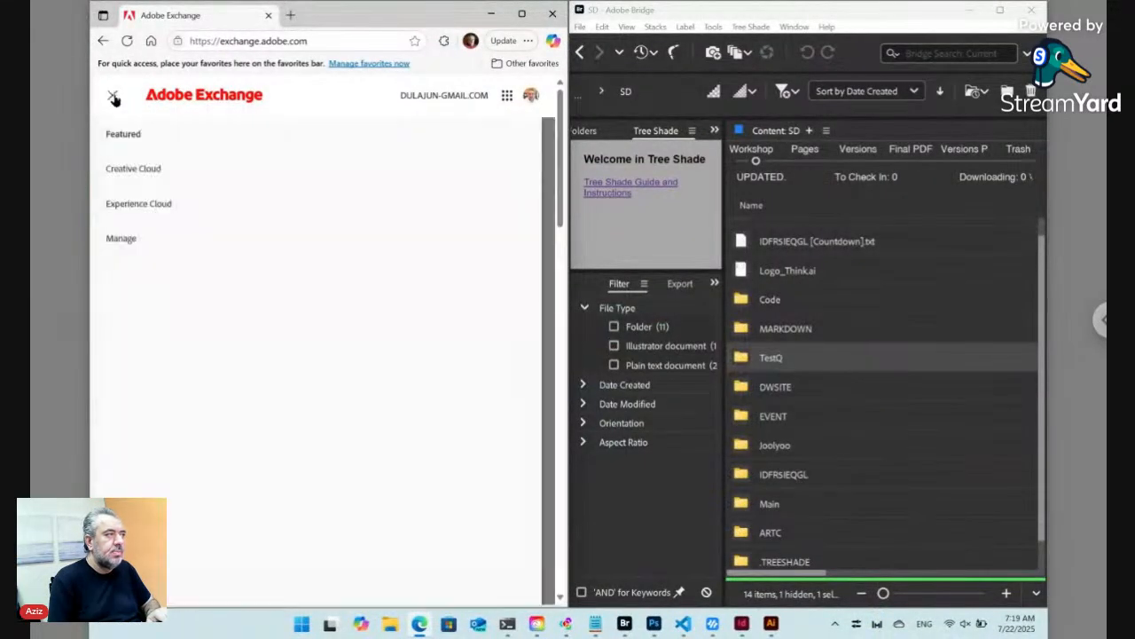
pyautogui.click(135, 169)
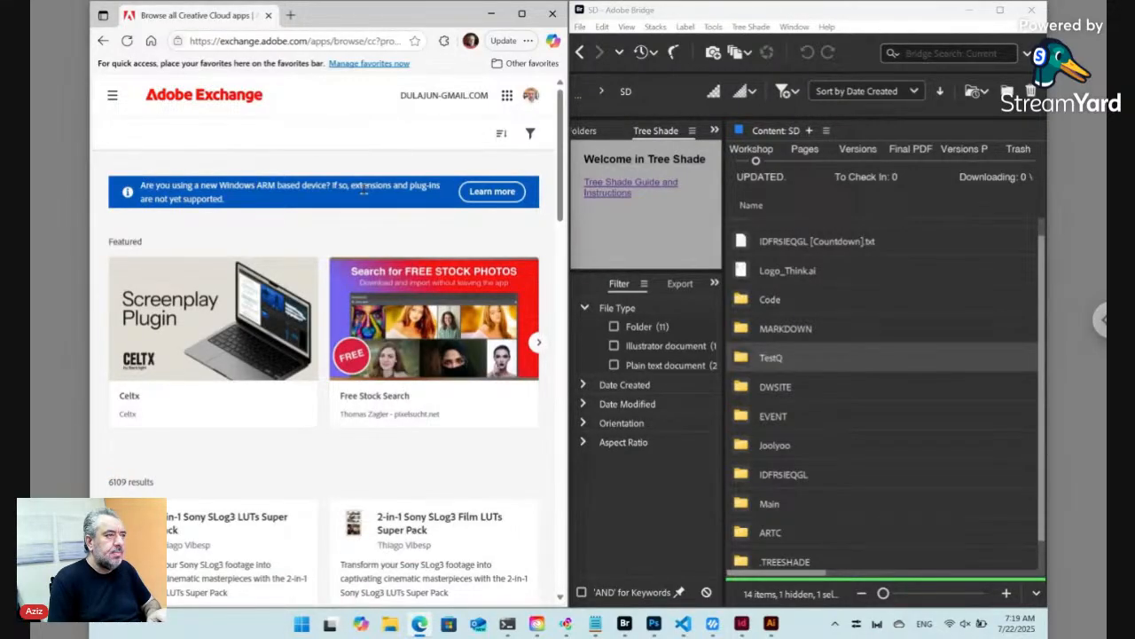
pyautogui.doubleClick(531, 15)
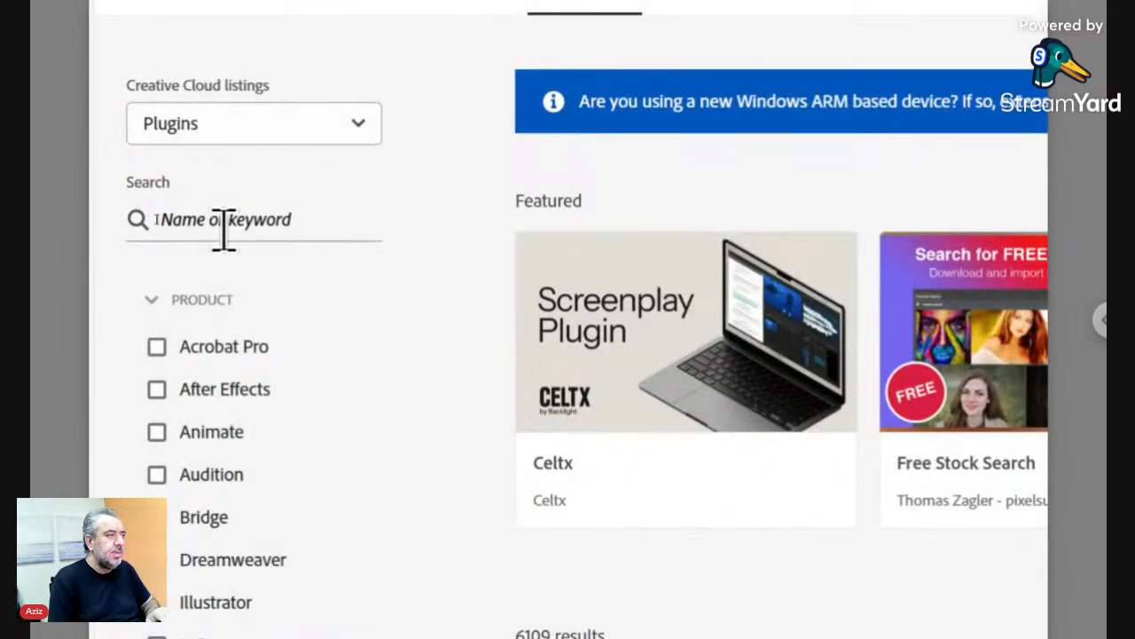
# Search the Creative Cloud plugins for TreeShade and open its listing page
pyautogui.click(156, 217)
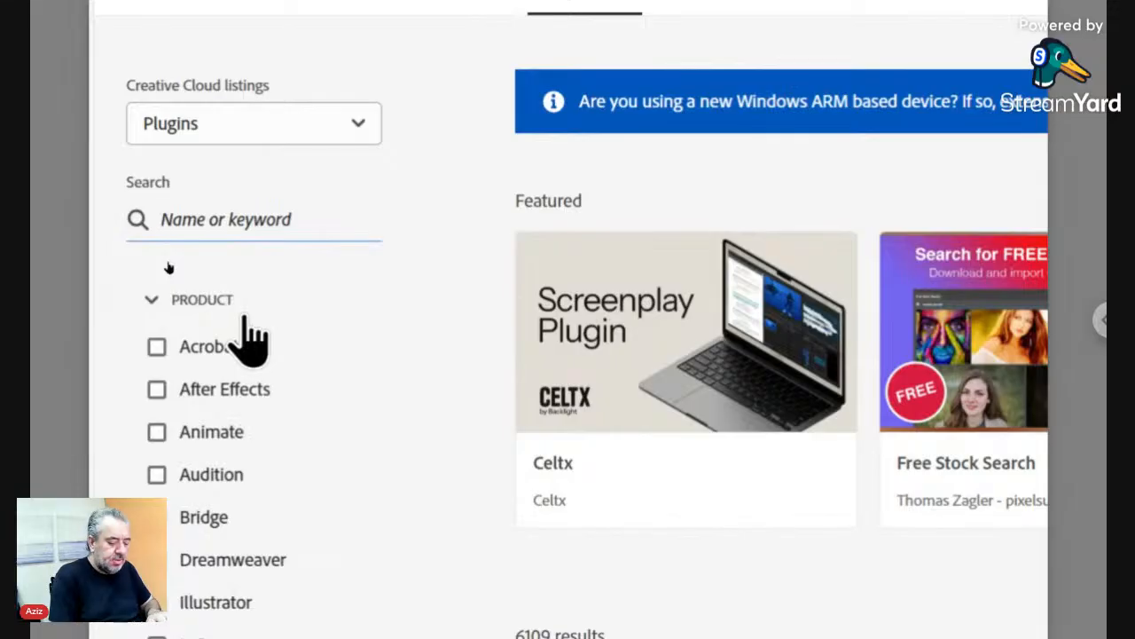
pyautogui.write('Tree')
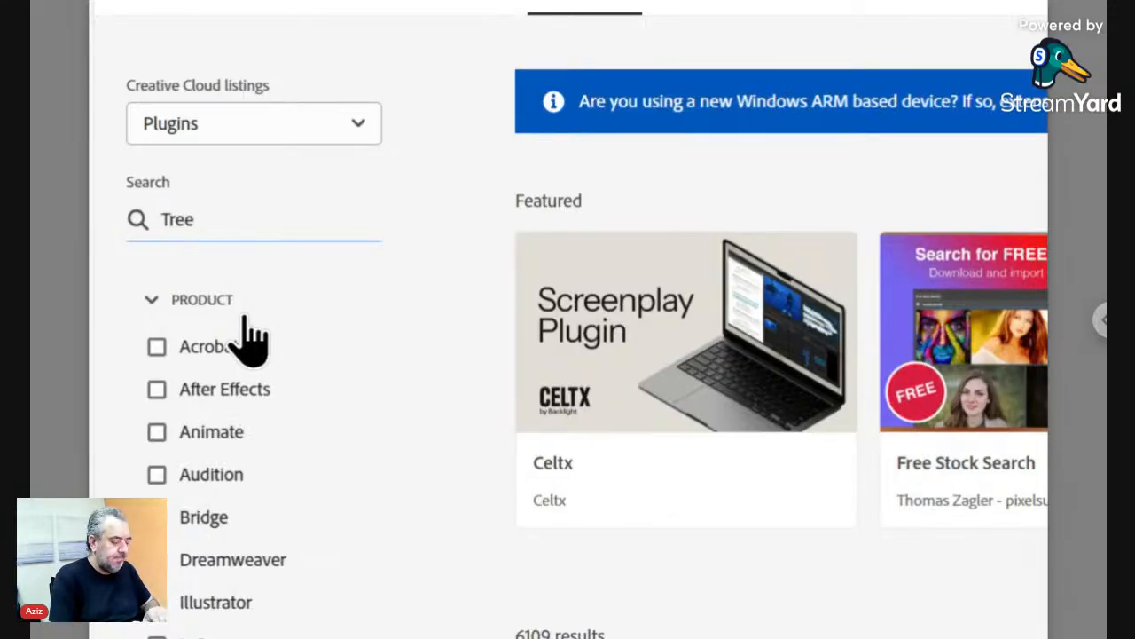
pyautogui.write('Shade')
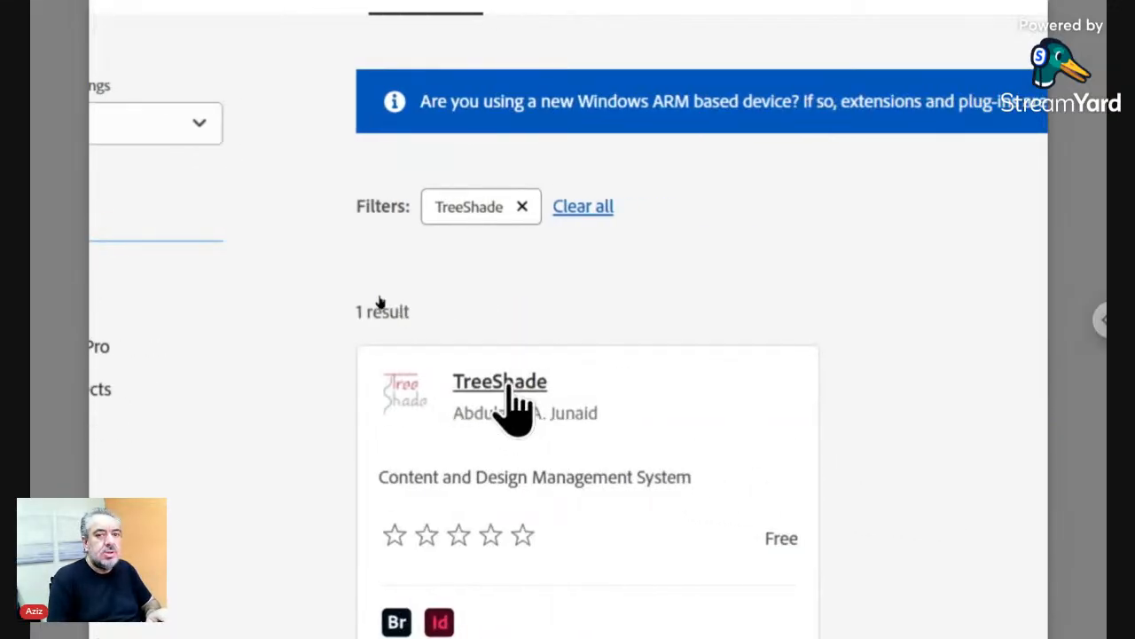
pyautogui.click(511, 390)
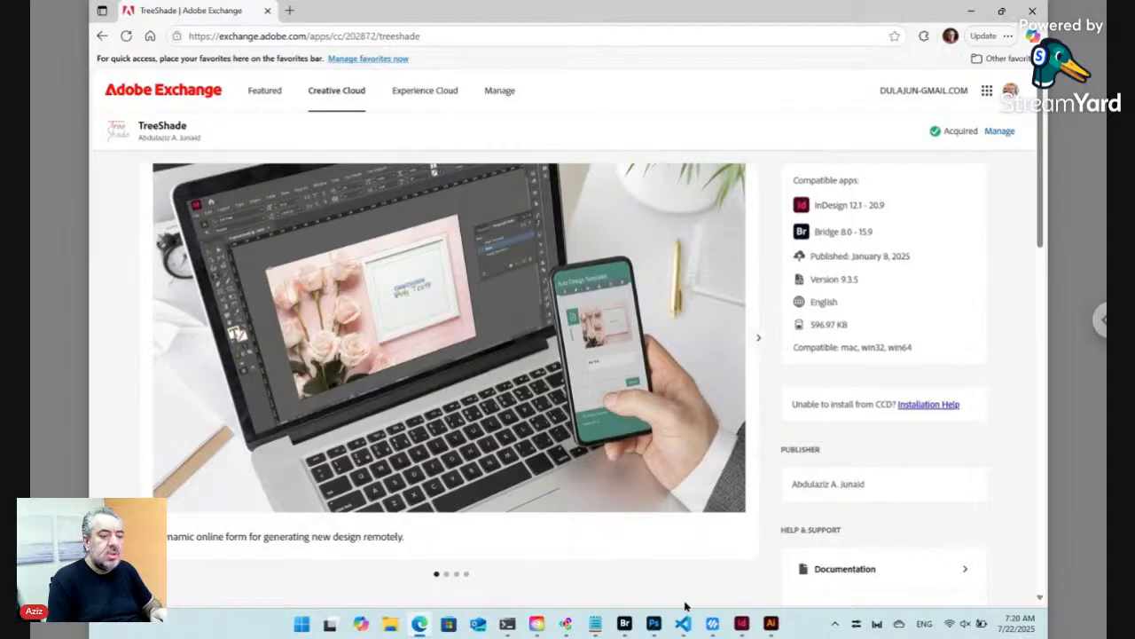
# Switch to Adobe Bridge and examine the commands the Tree Shade plugin provides there
pyautogui.moveTo(630, 625)
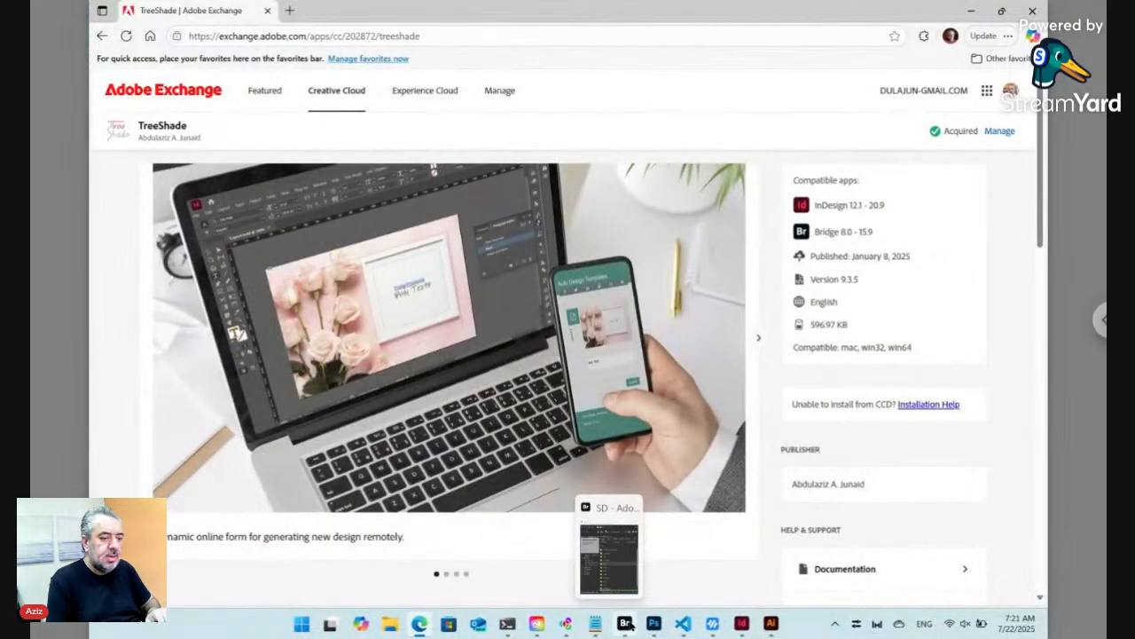
pyautogui.click(626, 624)
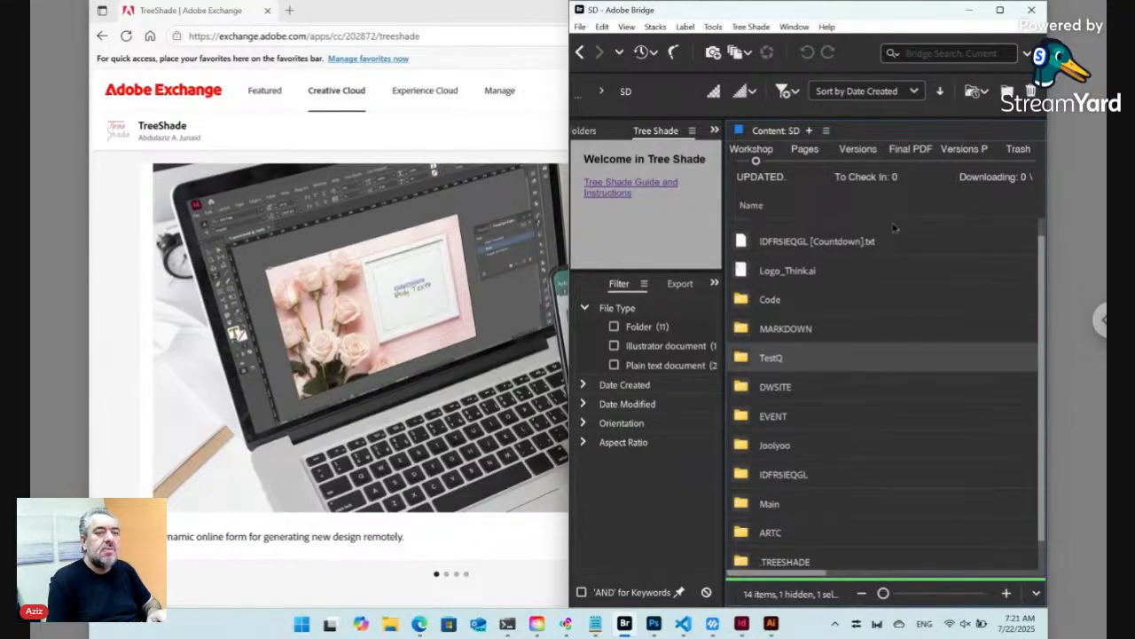
pyautogui.click(752, 28)
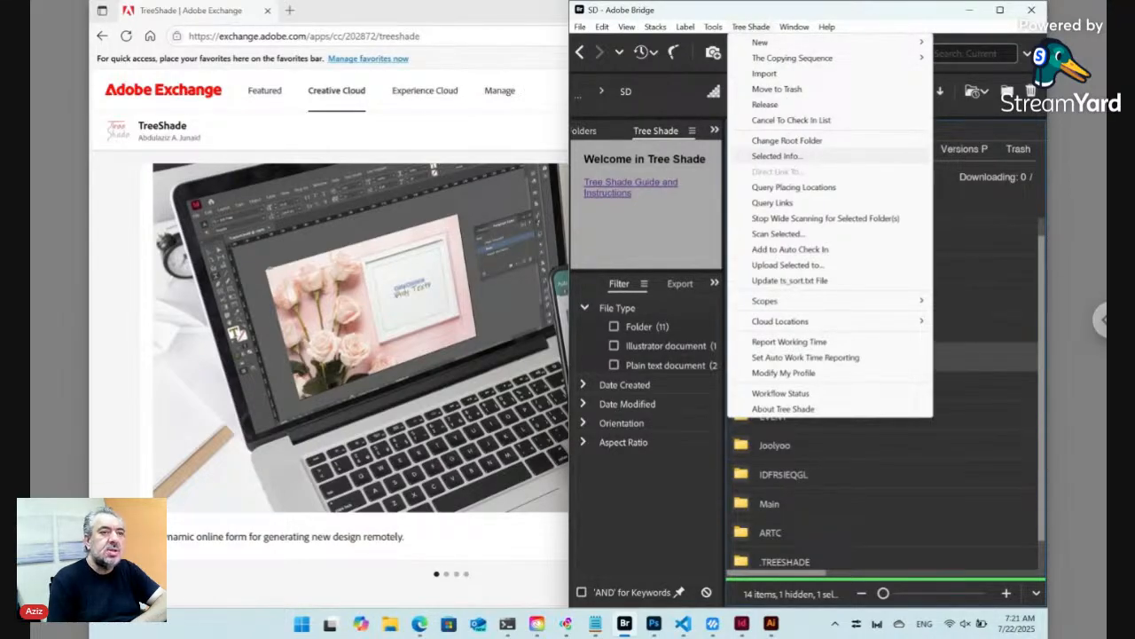
pyautogui.click(752, 27)
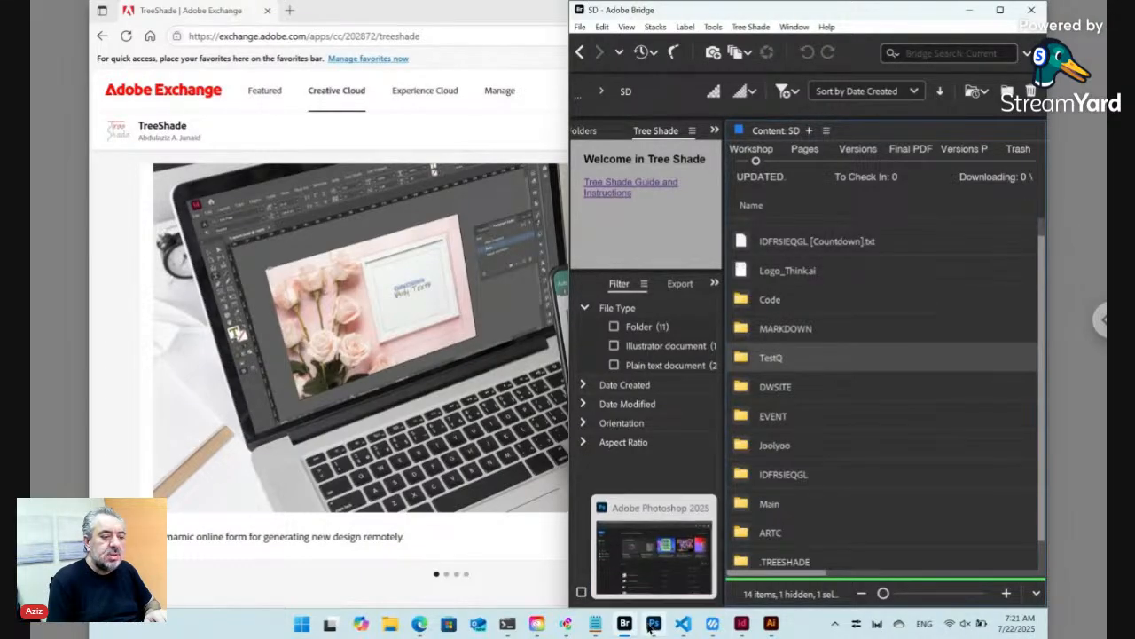
# Switch to Adobe InDesign and examine its Tree Shade and Live Snippets commands
pyautogui.moveTo(626, 628)
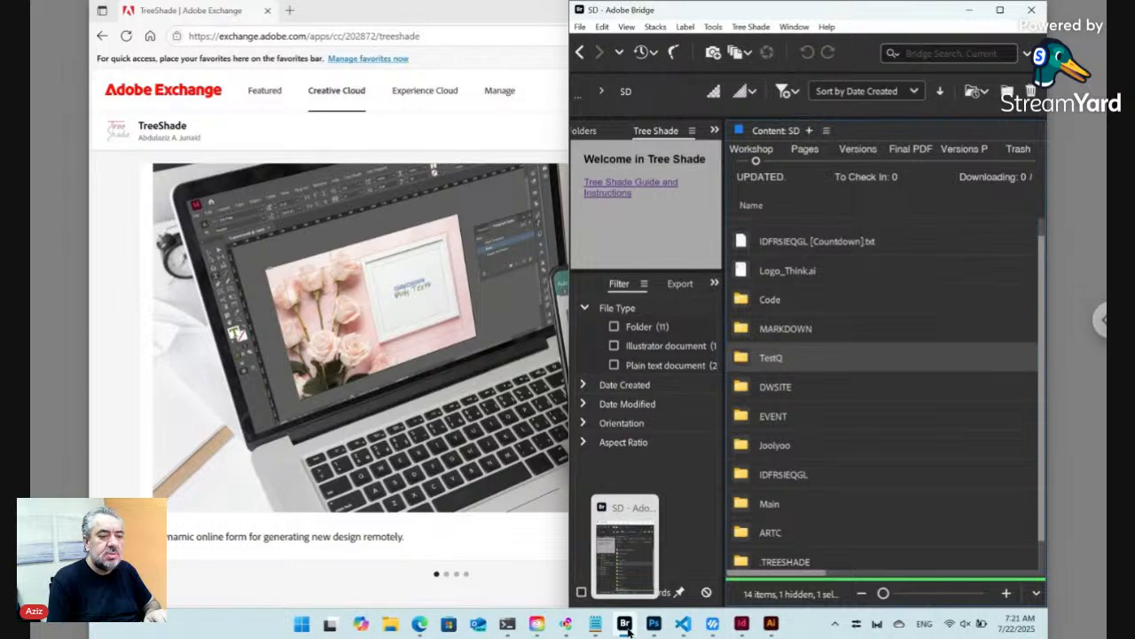
pyautogui.click(742, 625)
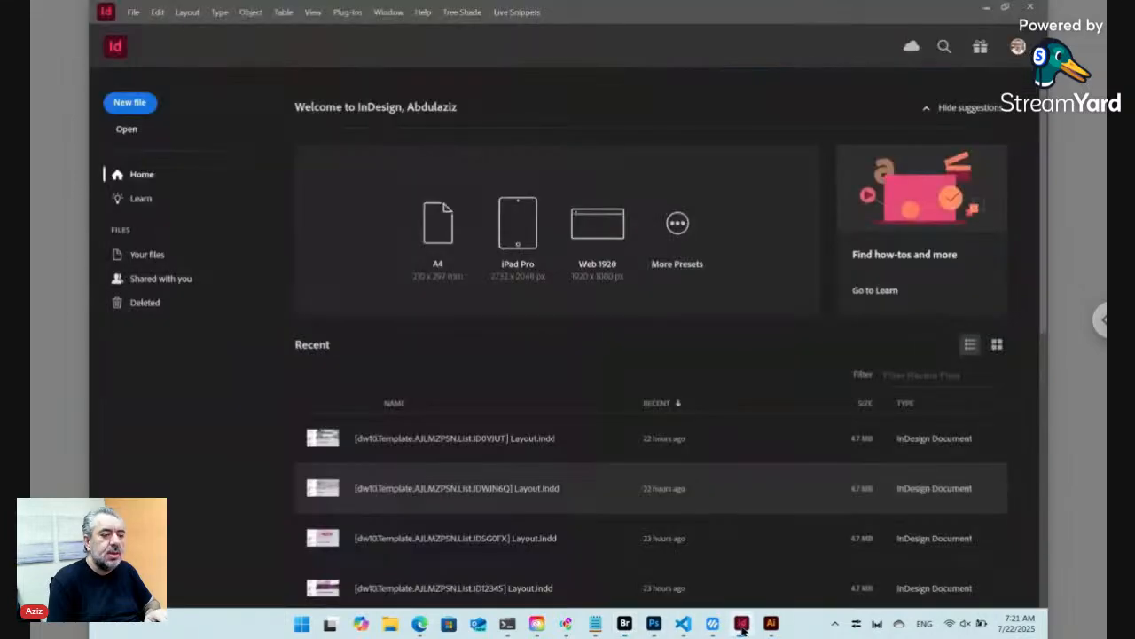
pyautogui.click(472, 15)
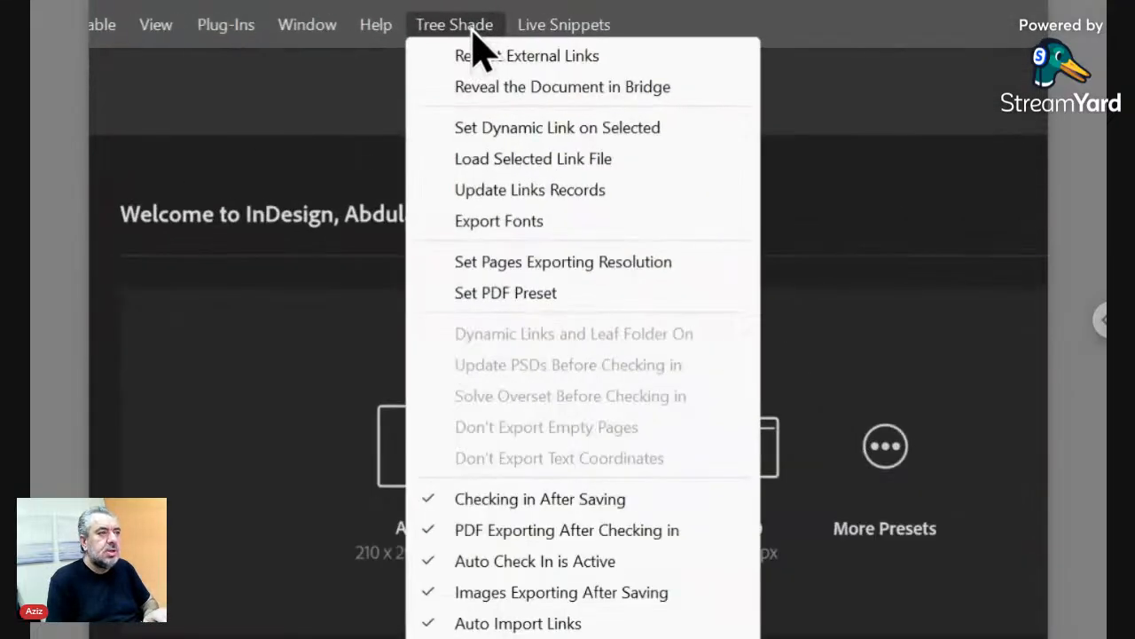
pyautogui.moveTo(514, 13)
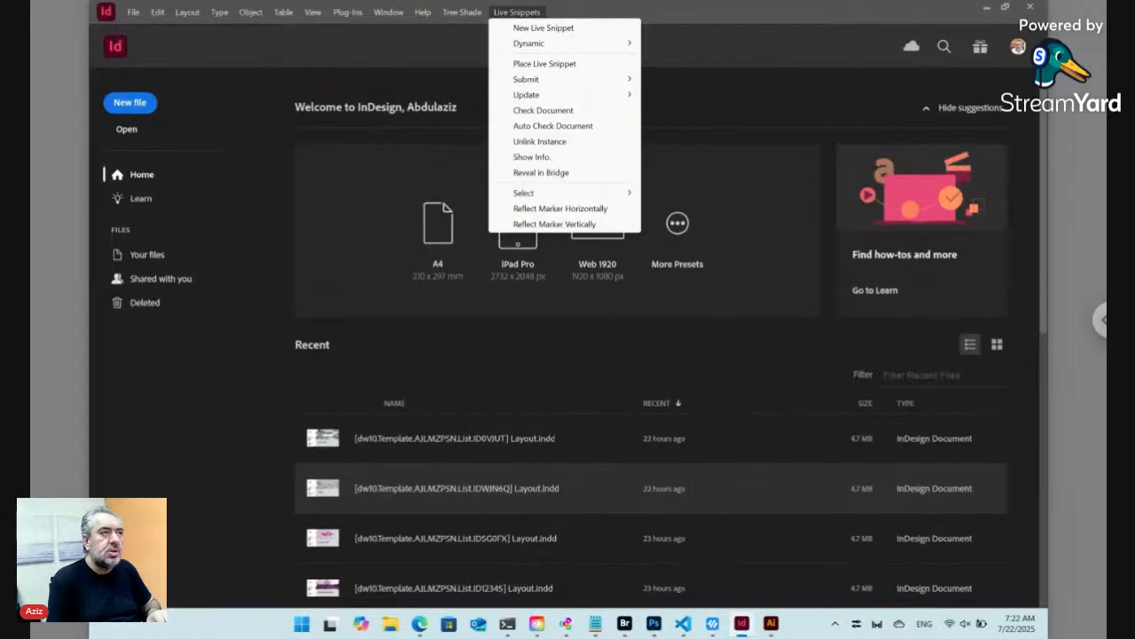
pyautogui.click(470, 56)
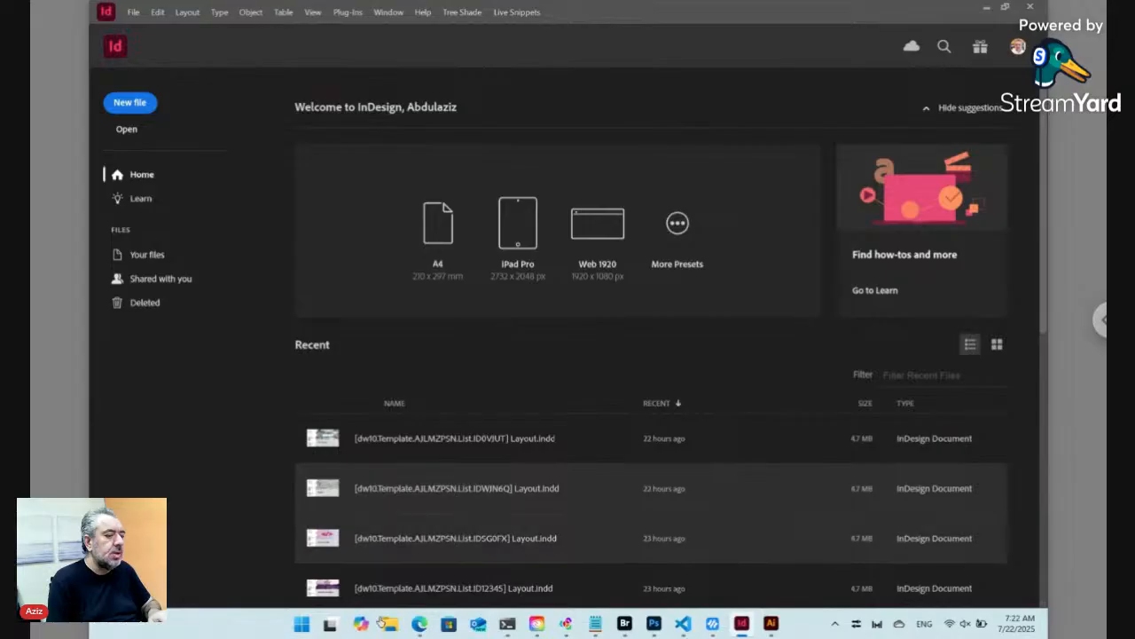
# Switch to Windows PowerShell and examine the node main.js session and the ngrok session
pyautogui.moveTo(420, 625)
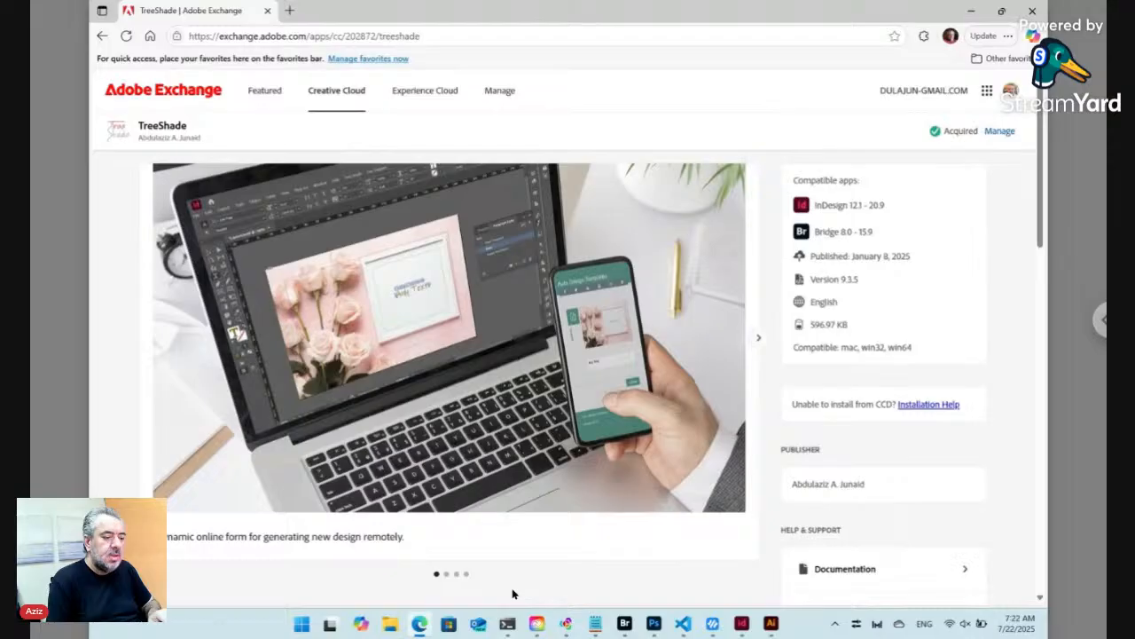
pyautogui.moveTo(626, 625)
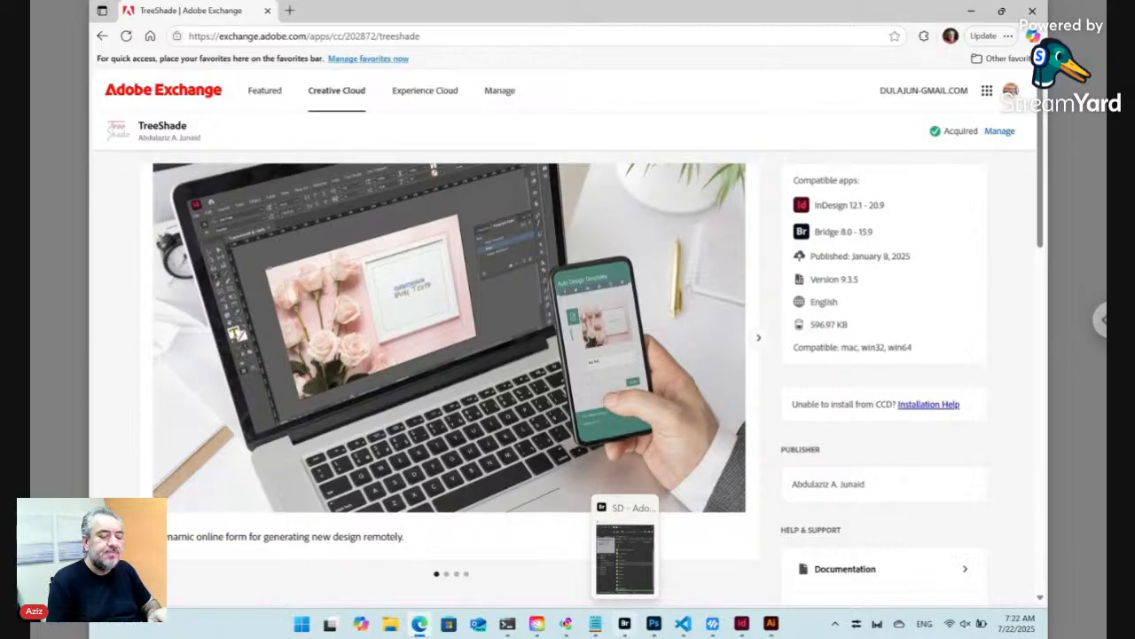
pyautogui.click(624, 623)
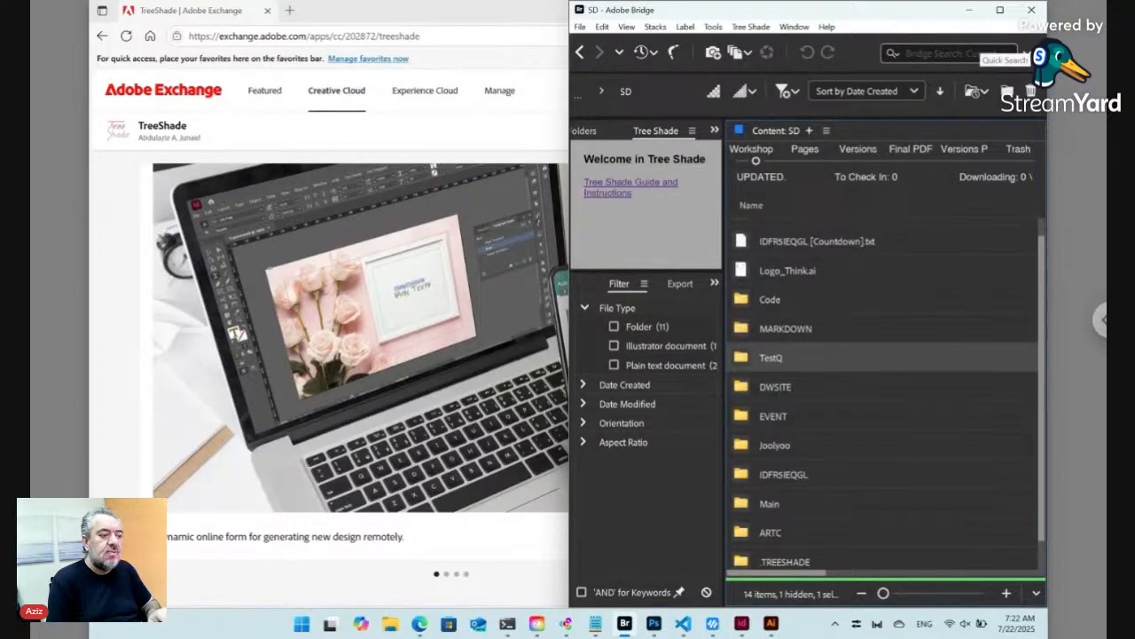
pyautogui.click(507, 626)
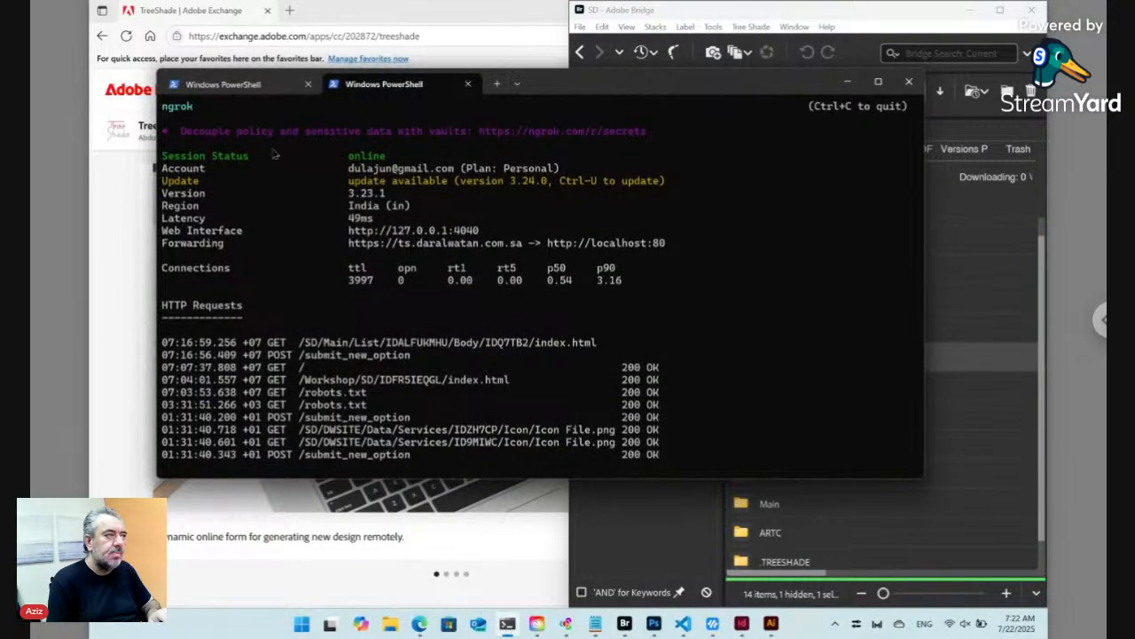
pyautogui.click(242, 89)
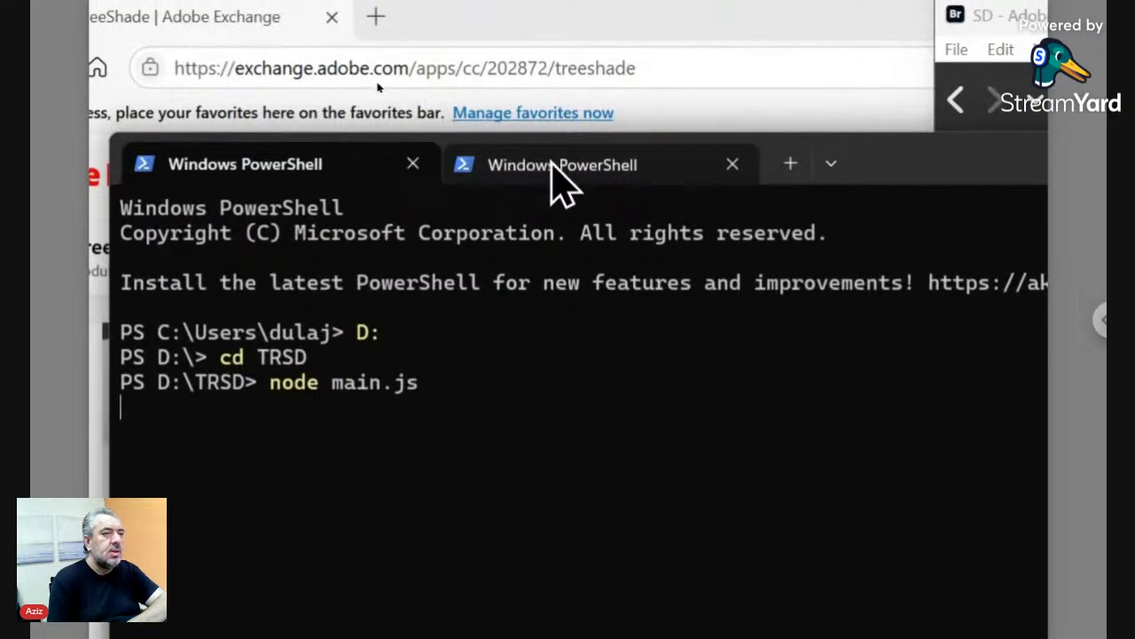
pyautogui.click(550, 164)
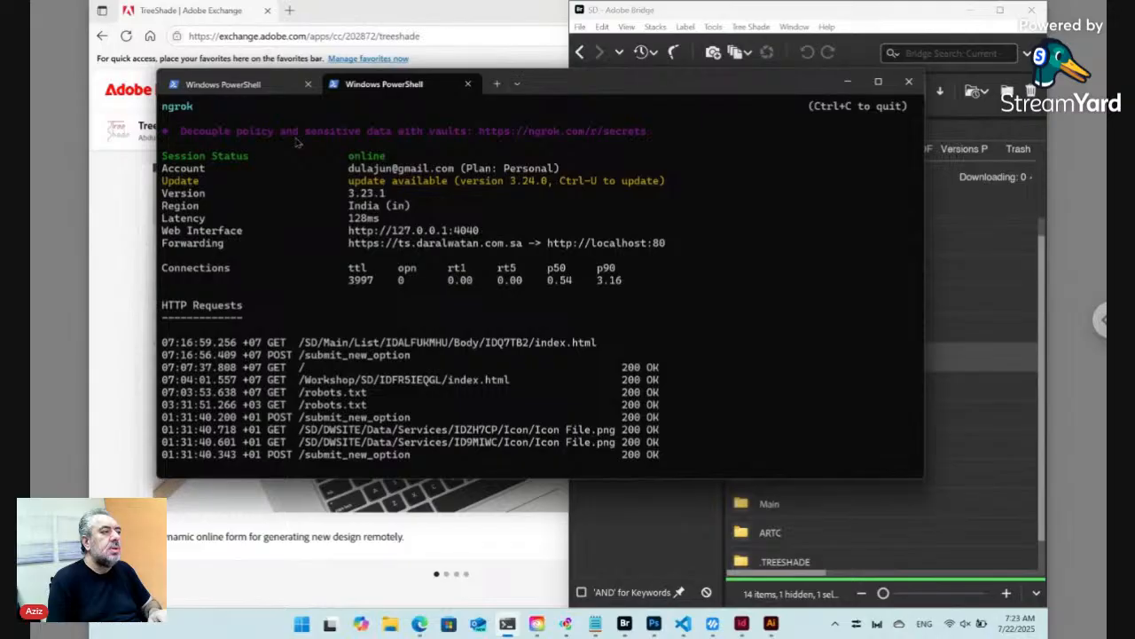
# Arrange the browser with the TreeShade page and Adobe Bridge side by side in two equal halves
pyautogui.click(135, 172)
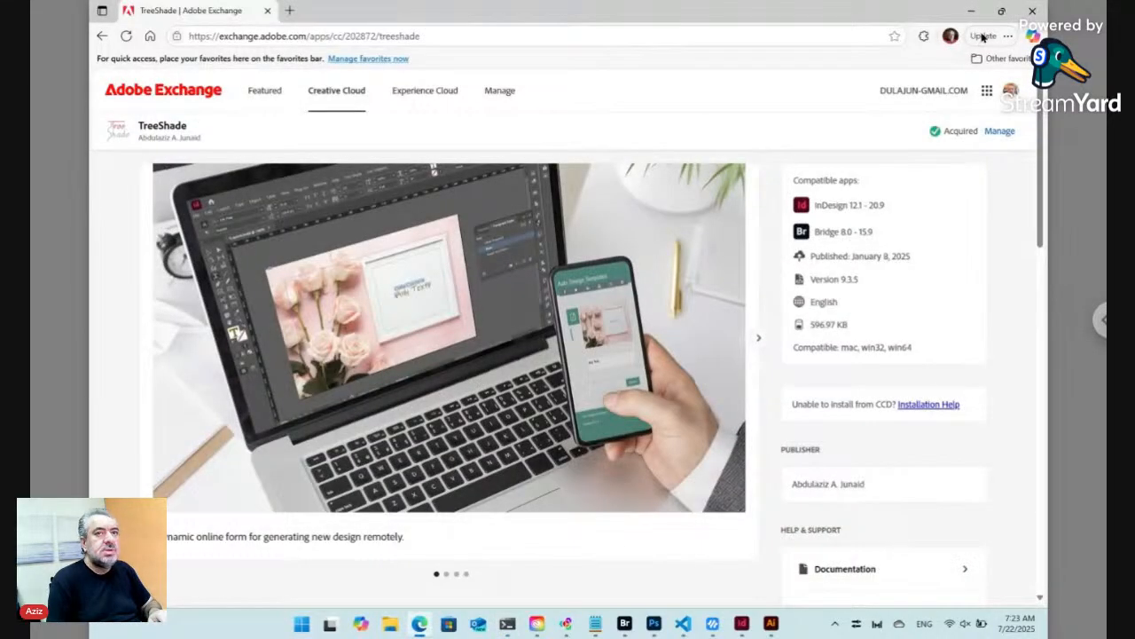
pyautogui.moveTo(1001, 11)
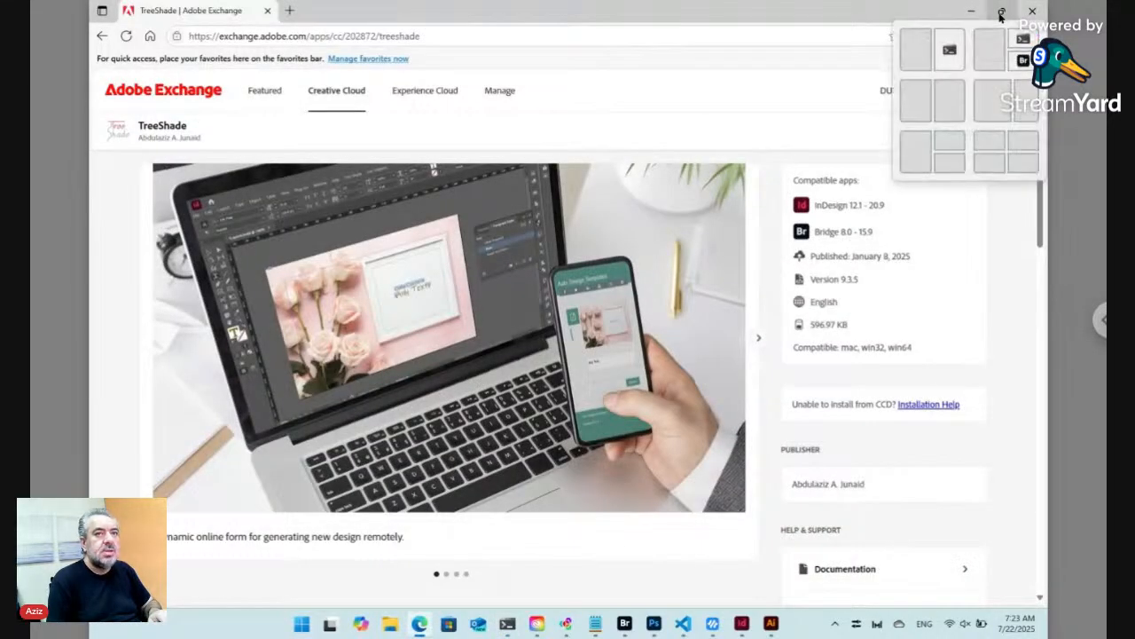
pyautogui.click(918, 99)
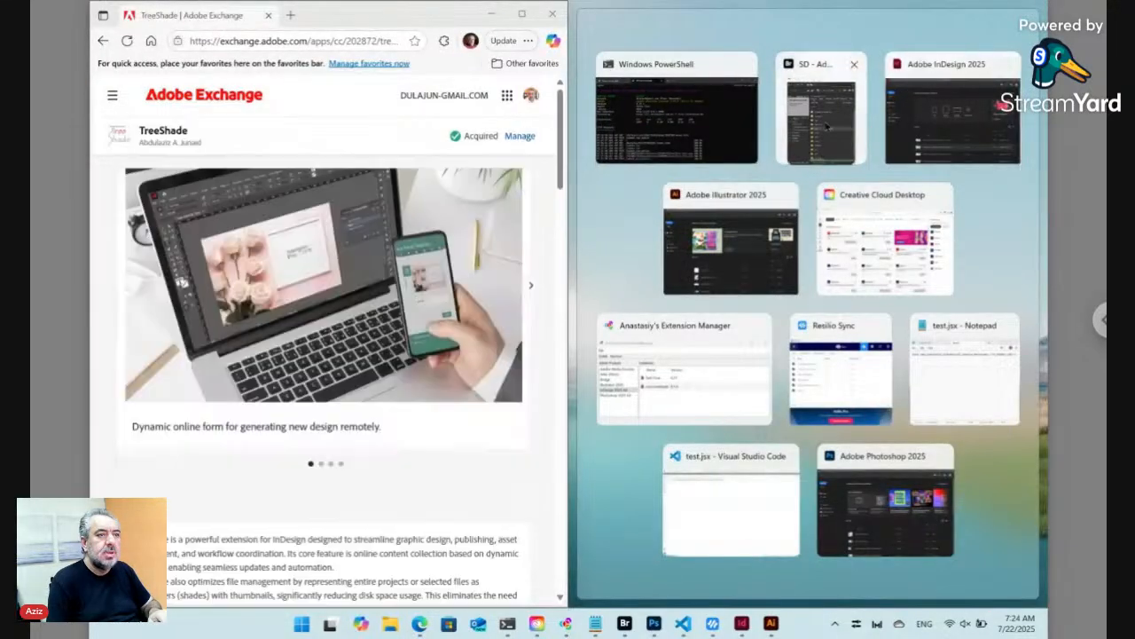
pyautogui.click(825, 131)
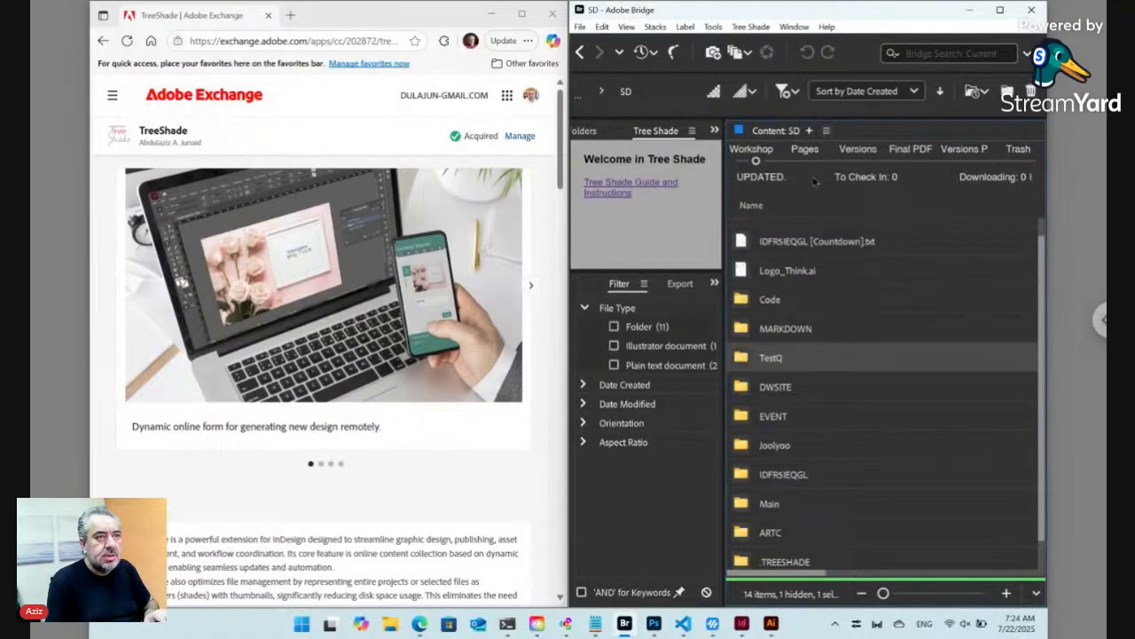
# Maximize the Bridge window and examine the subfolders of the TRSD folder in the current path
pyautogui.click(1000, 16)
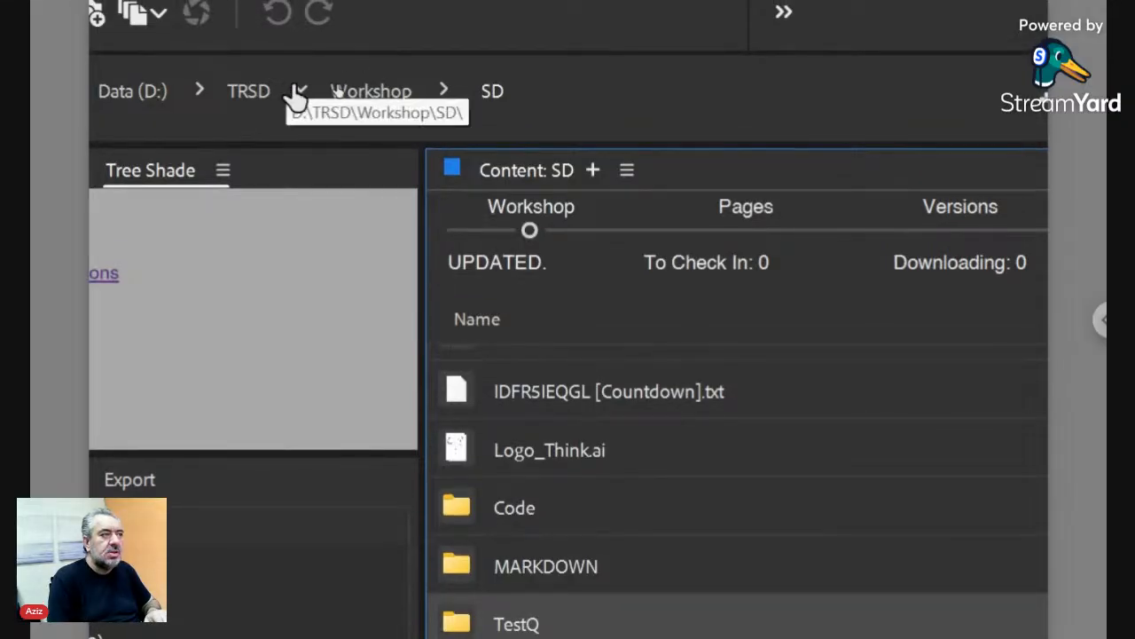
pyautogui.click(301, 92)
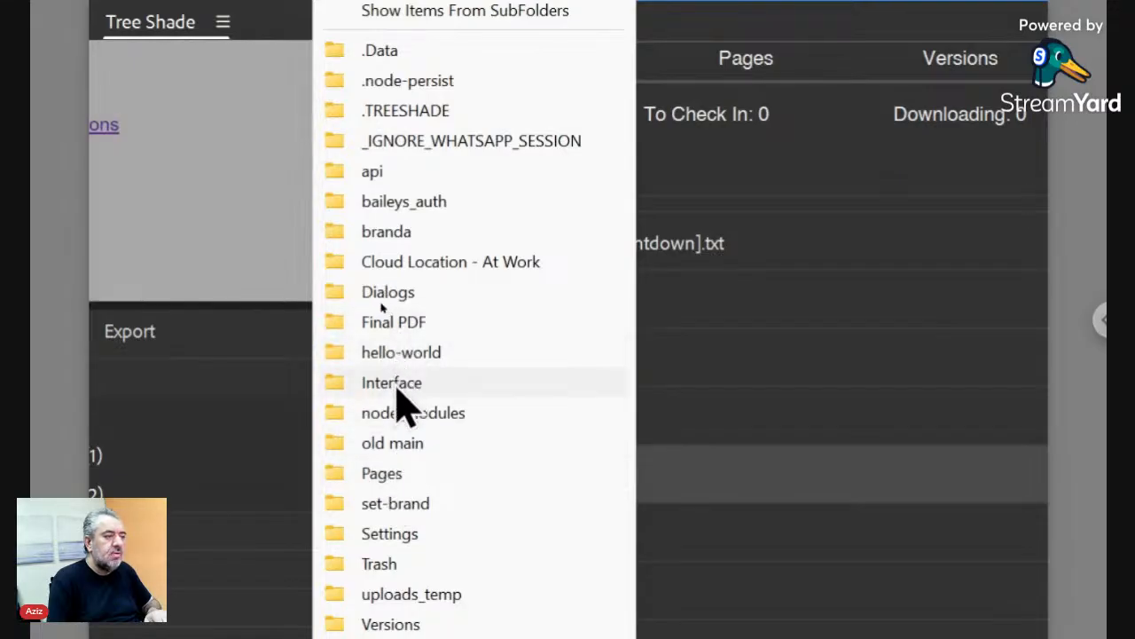
pyautogui.click(275, 279)
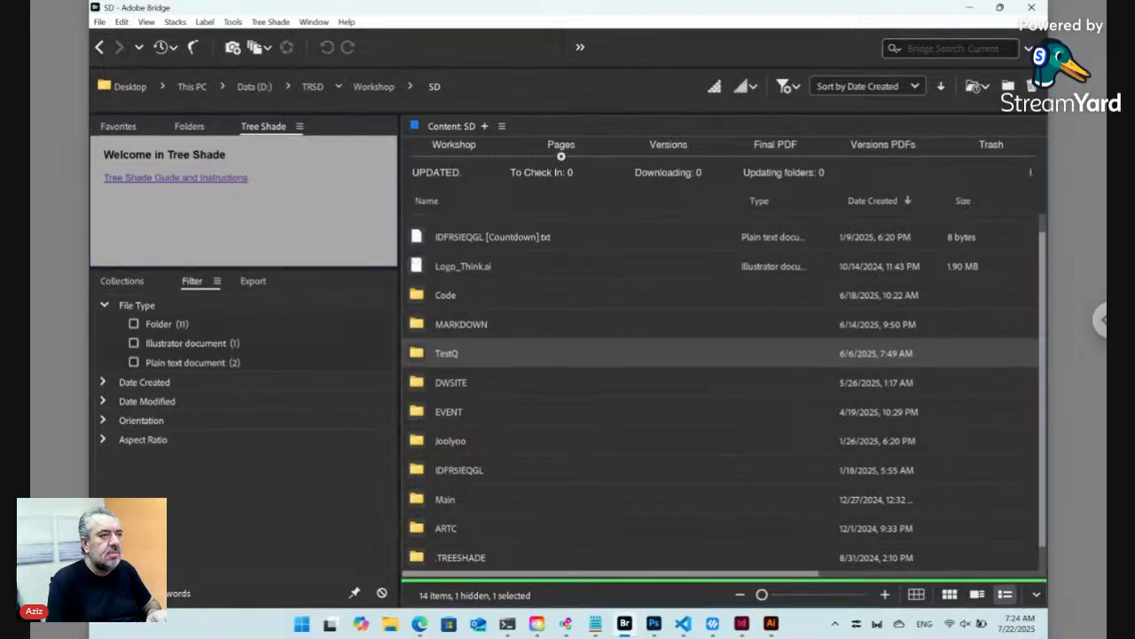
# Examine the SD folder in the Pages, Versions, Final PDF and Versions PDFs locations, compare Logo_Think.ai in Versions, and return to Workshop
pyautogui.click(566, 153)
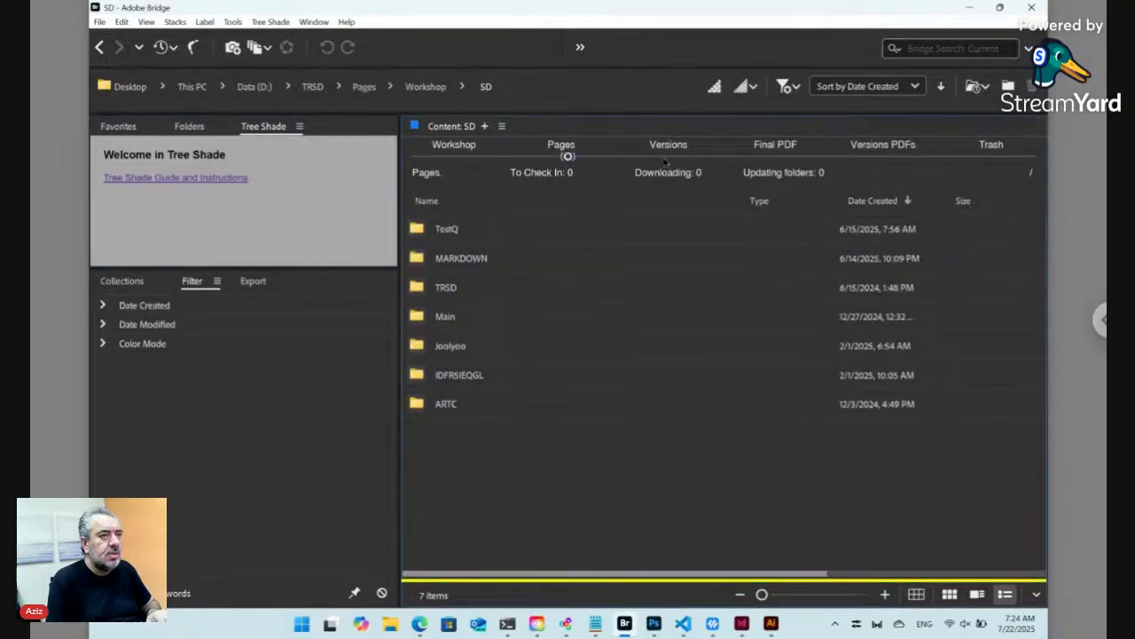
pyautogui.click(667, 154)
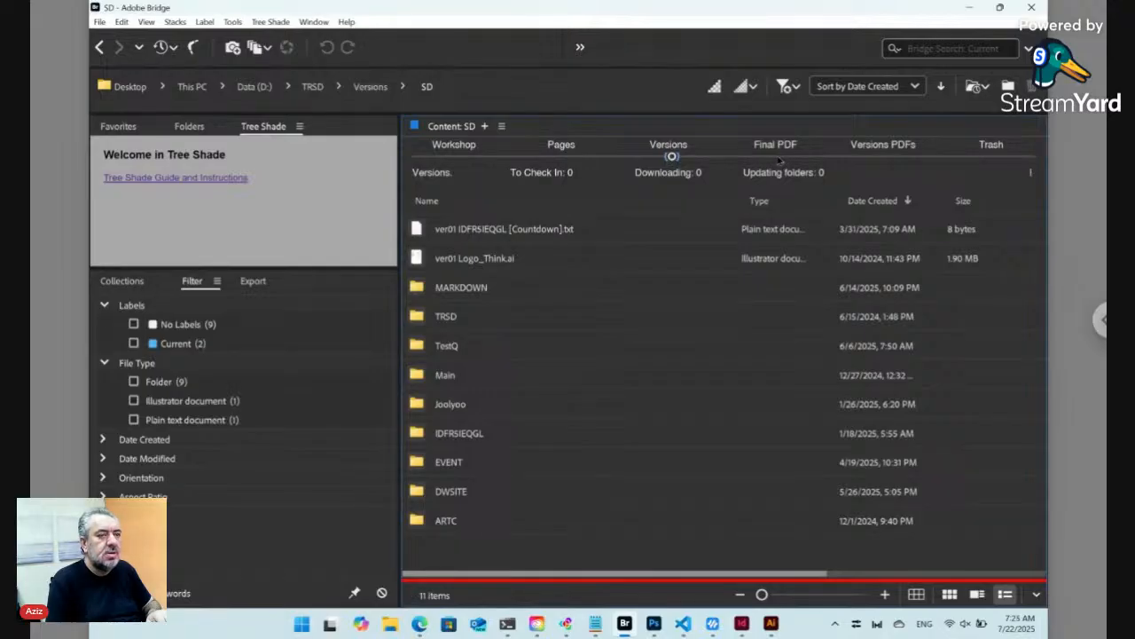
pyautogui.click(778, 159)
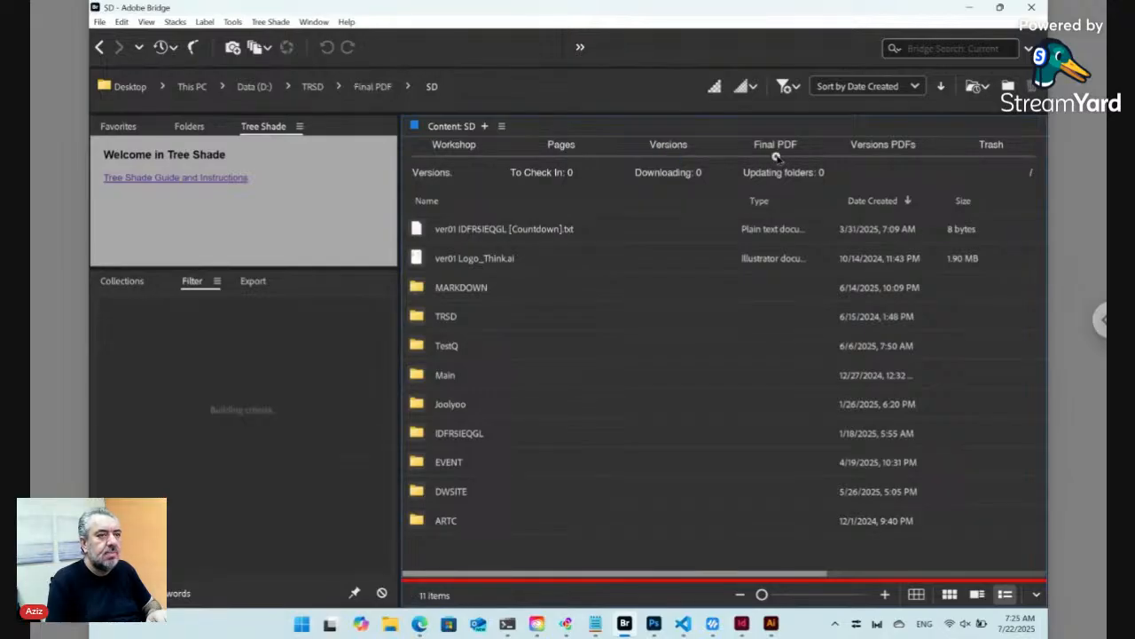
pyautogui.click(872, 159)
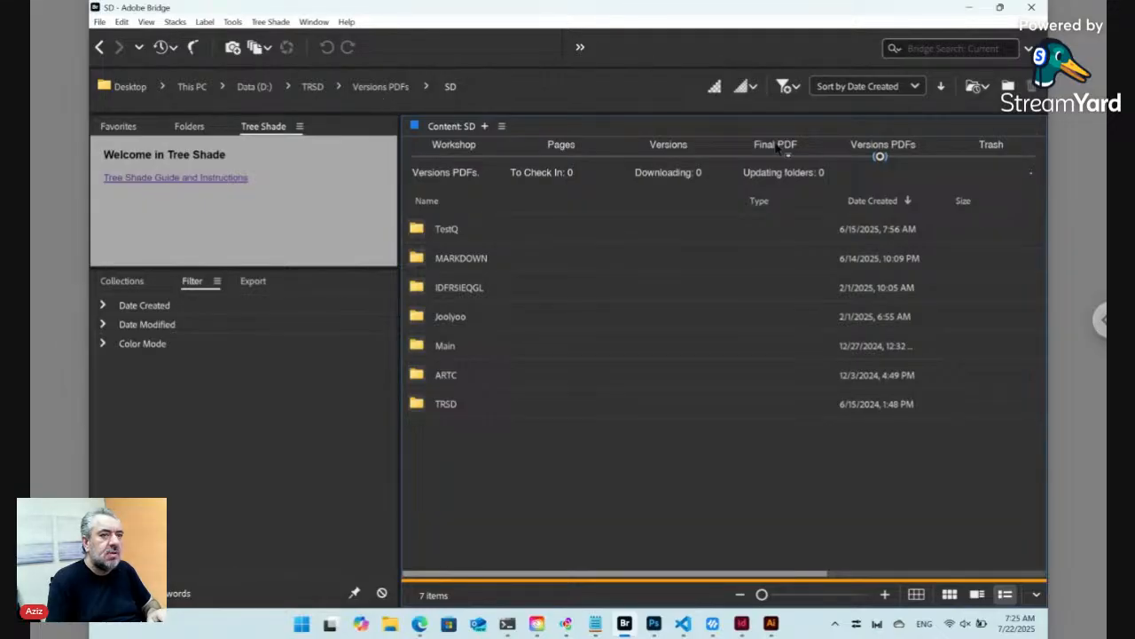
pyautogui.click(668, 153)
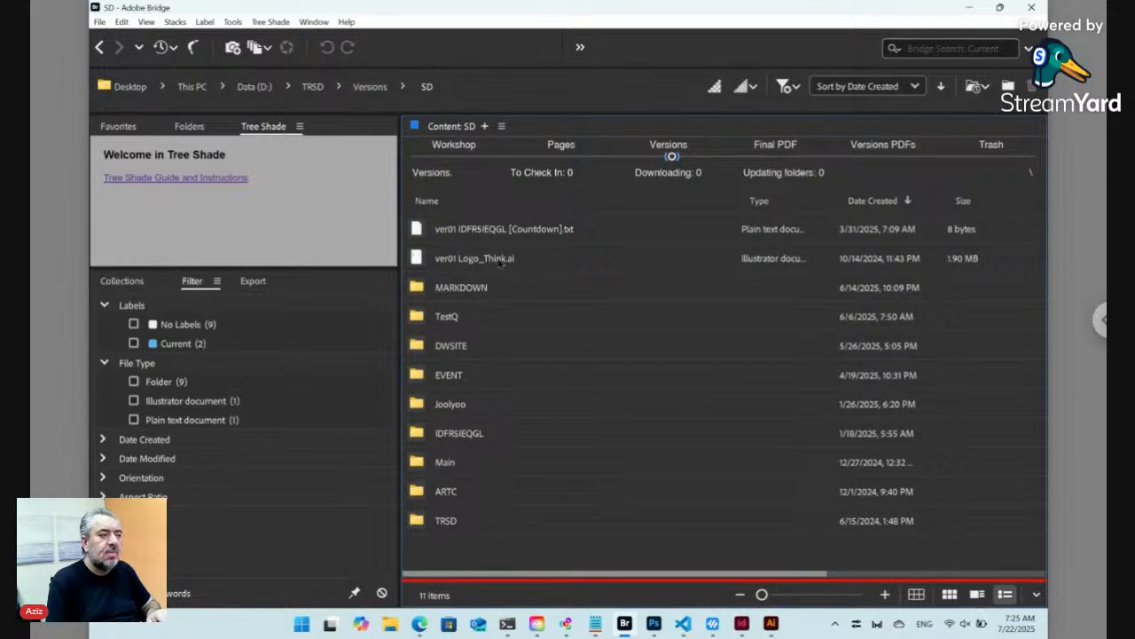
pyautogui.click(500, 261)
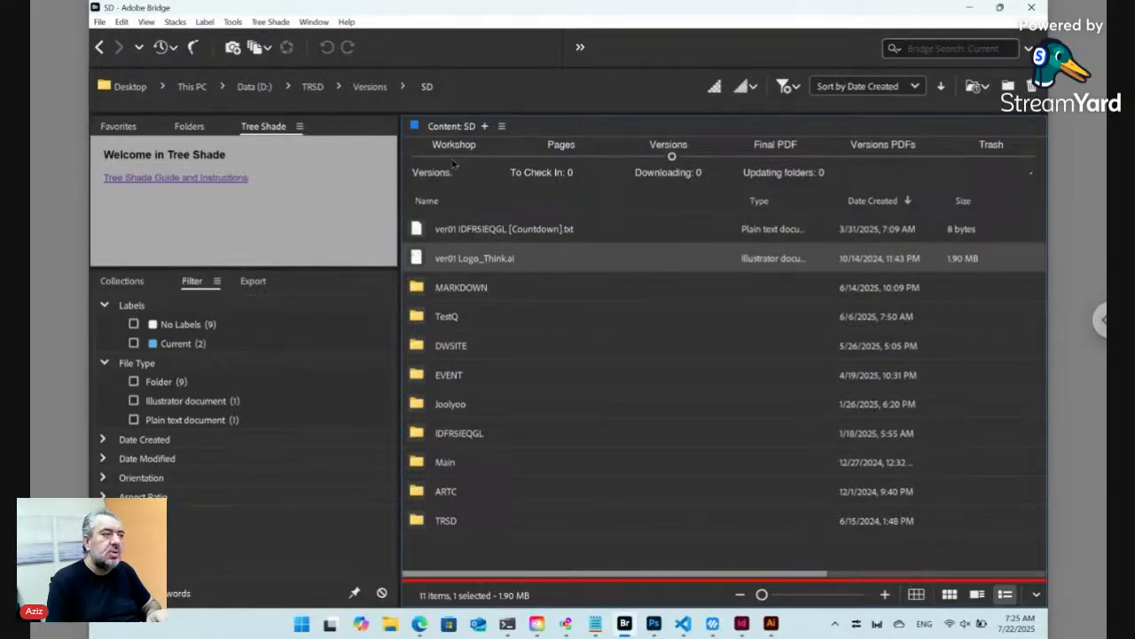
pyautogui.click(454, 157)
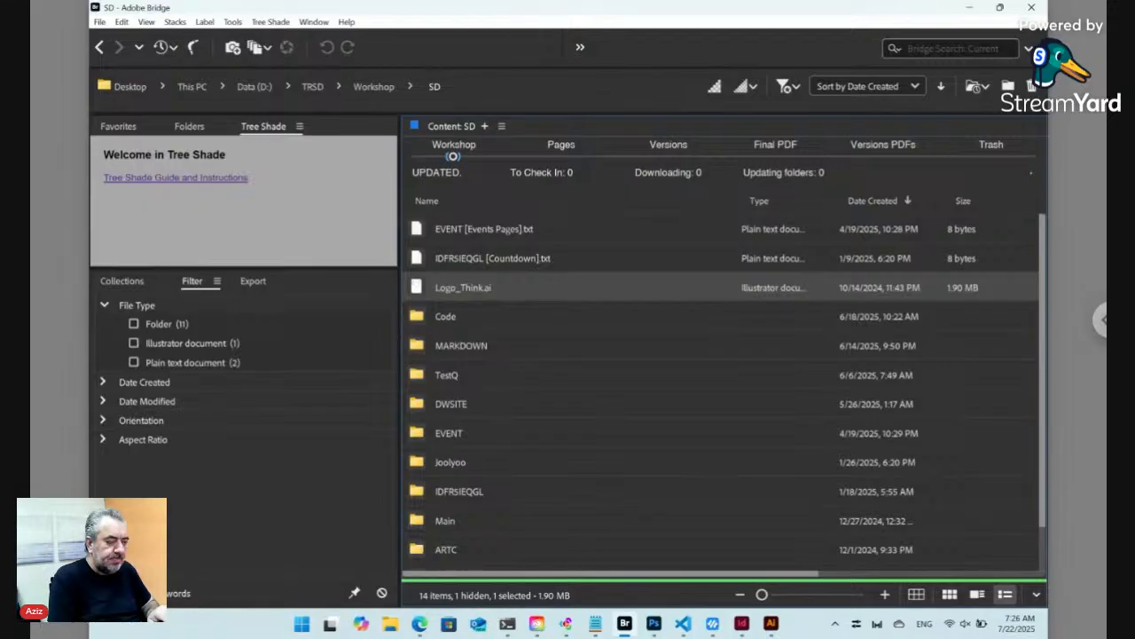
# Create a new folder named TestD inside the Workshop SD folder and open it
pyautogui.hotkey('ctrl', 'shift', 'n')
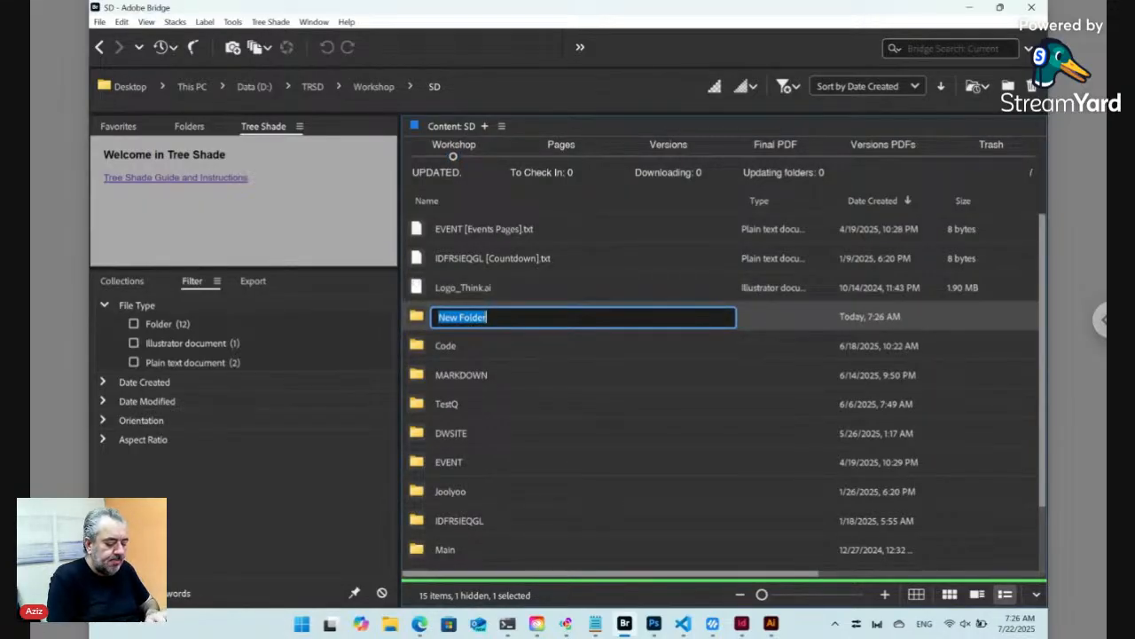
pyautogui.write('Test')
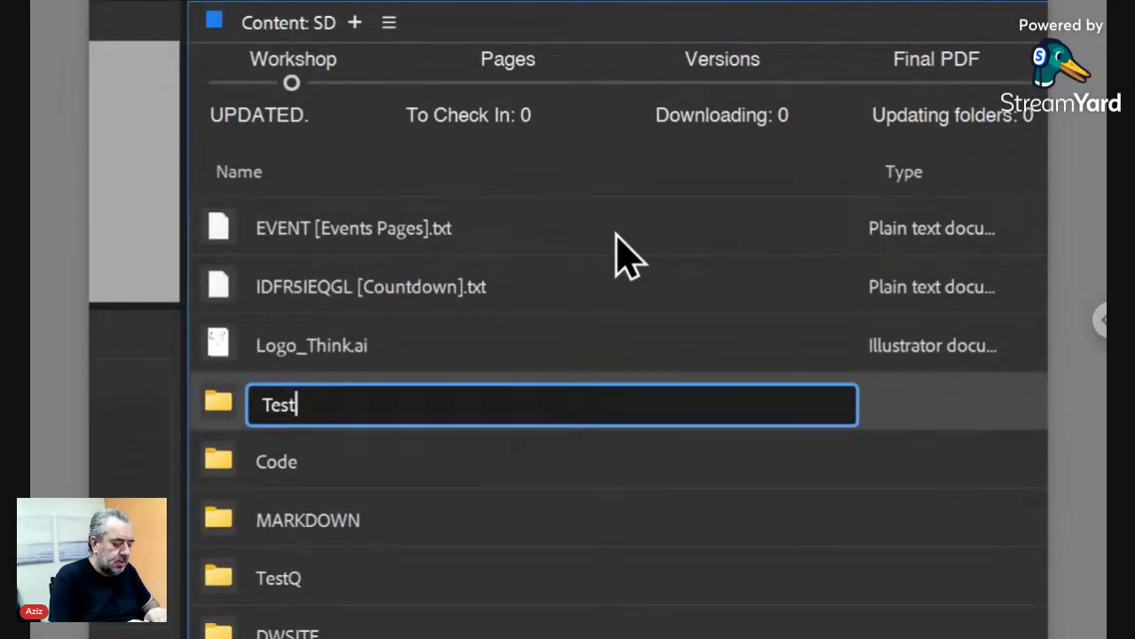
pyautogui.write('D')
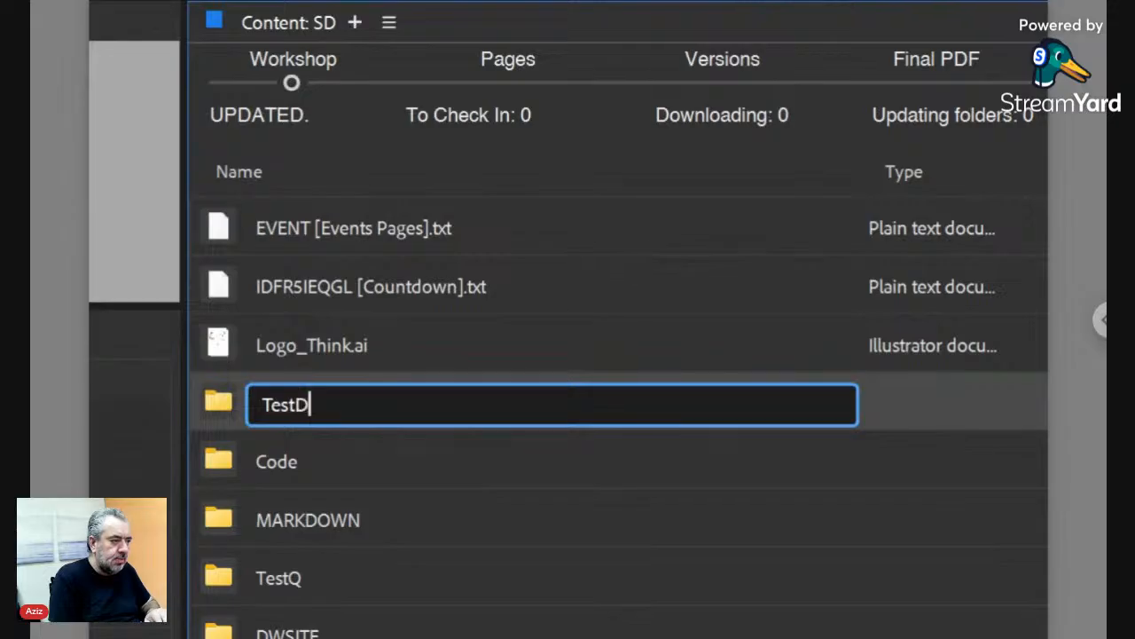
pyautogui.press('Return')
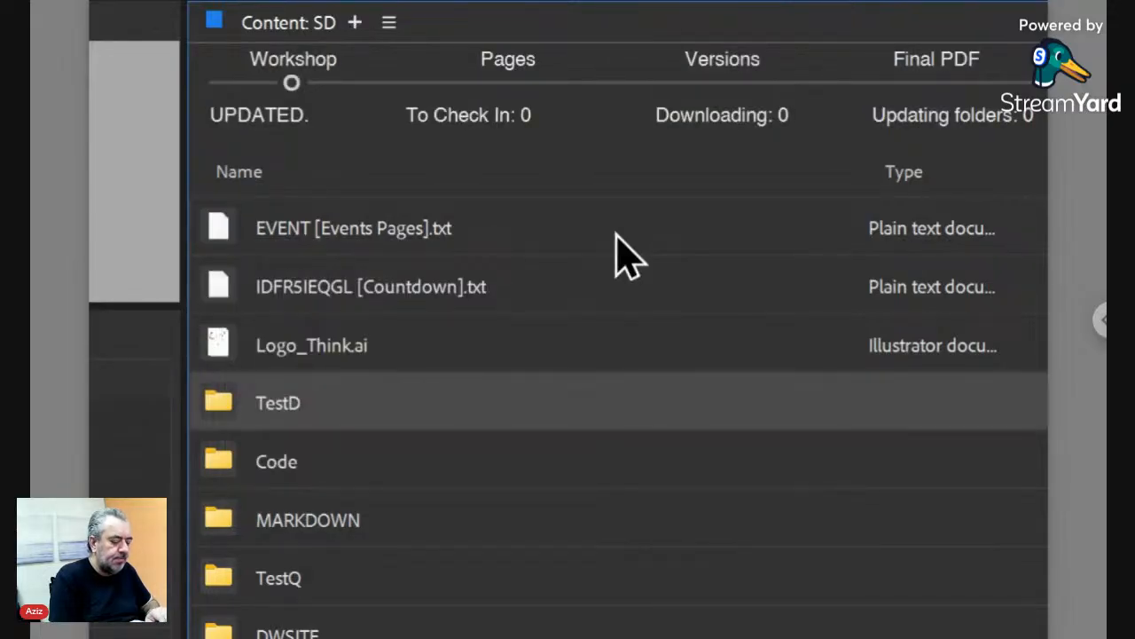
pyautogui.press('Return')
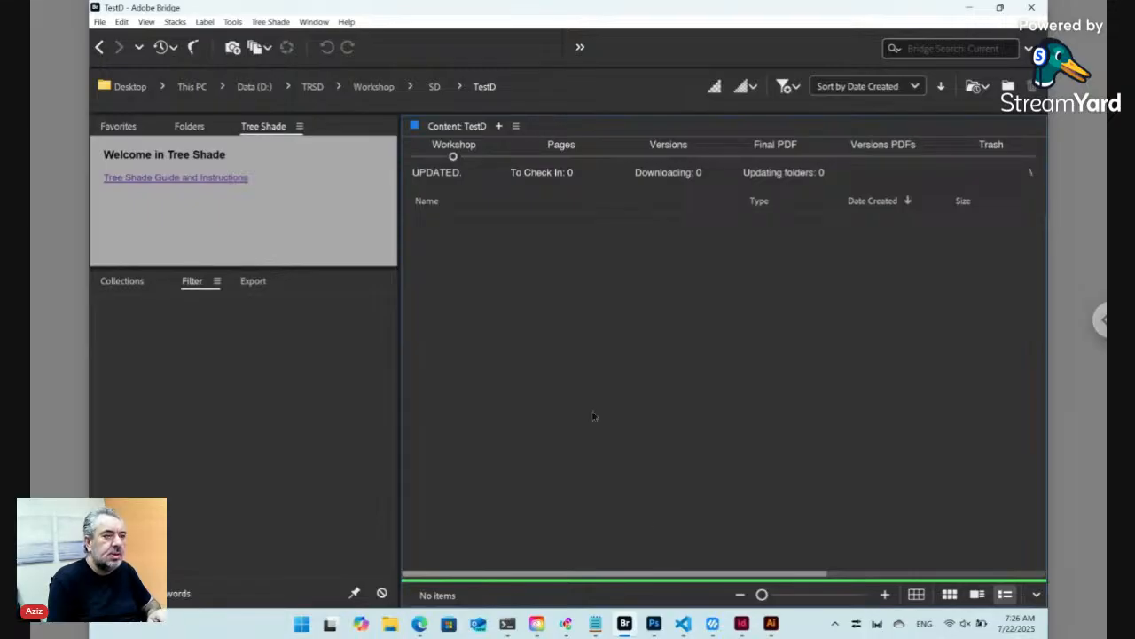
# Start a new Tree Shade file from the Plain template, review the path codes, and accept the path pattern .$/<CE><D><FN>
pyautogui.click(271, 22)
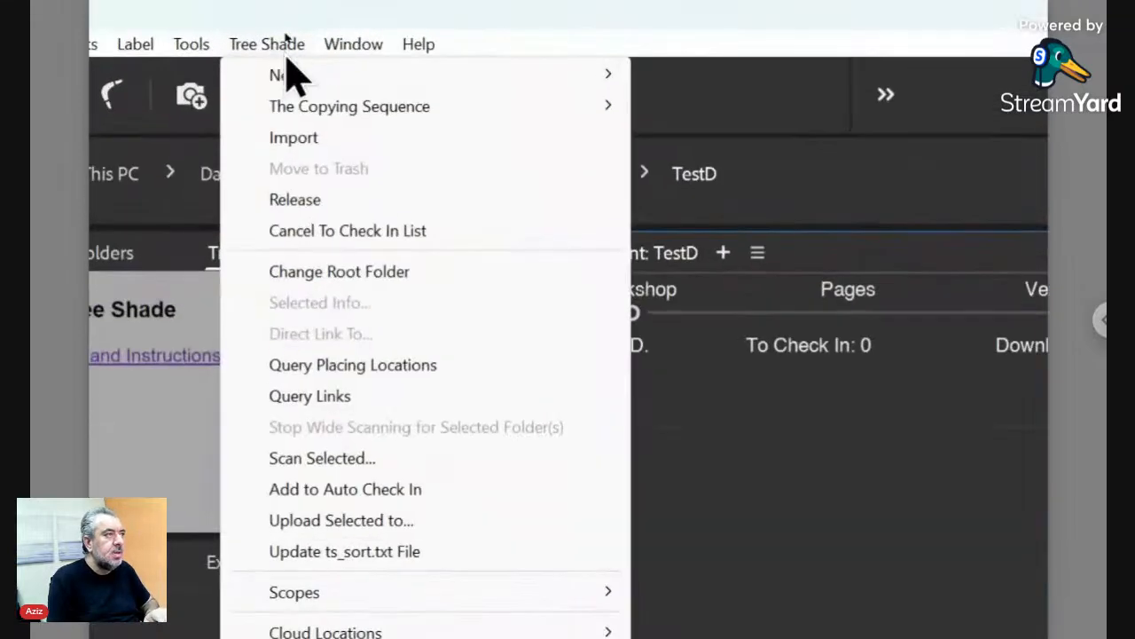
pyautogui.moveTo(286, 38)
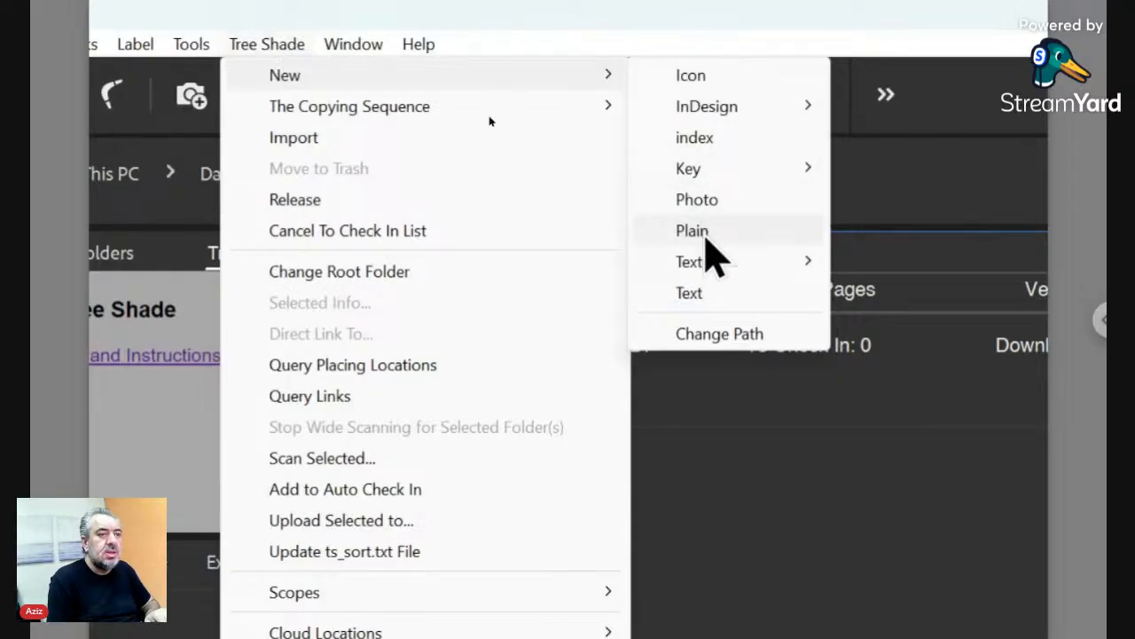
pyautogui.click(708, 229)
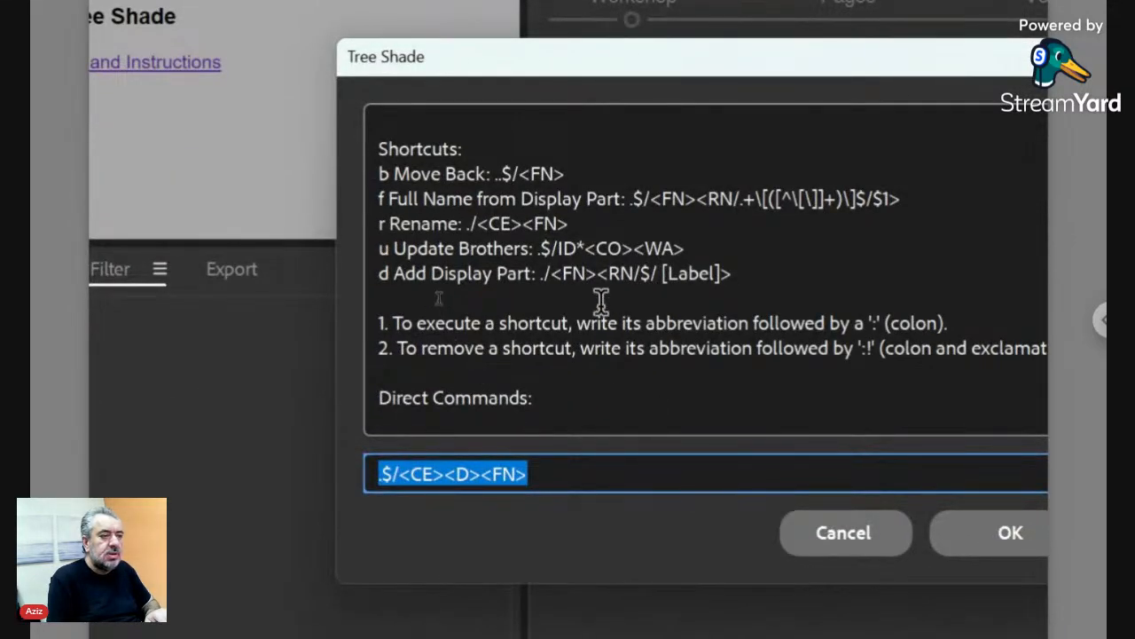
pyautogui.scroll(-4, 602, 302)
pyautogui.scroll(-5, 602, 301)
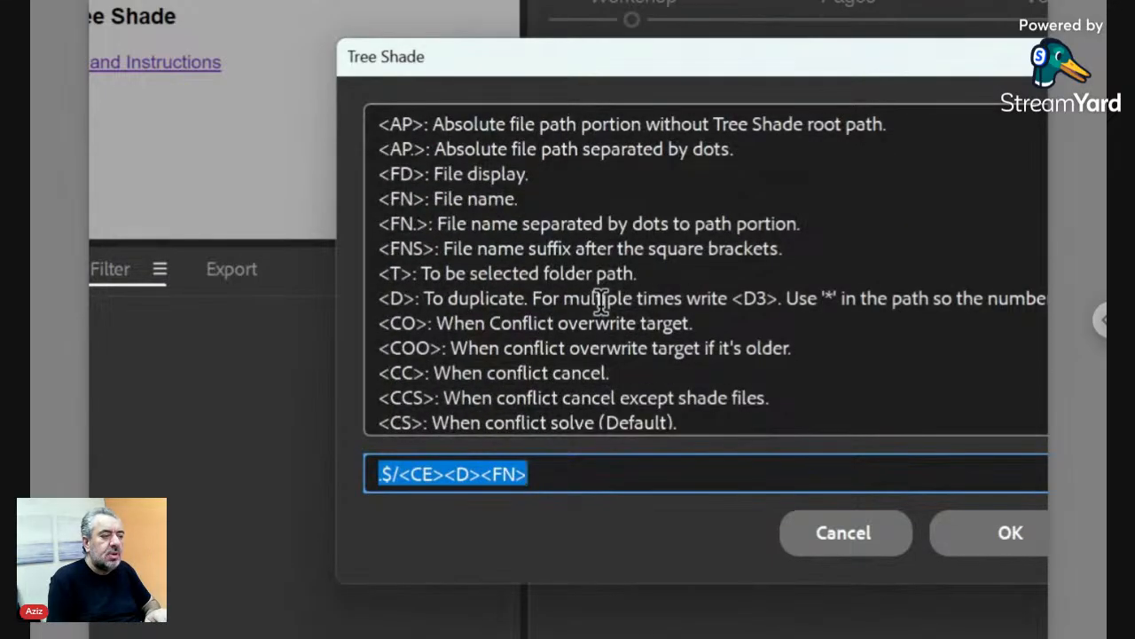
pyautogui.scroll(-2, 602, 302)
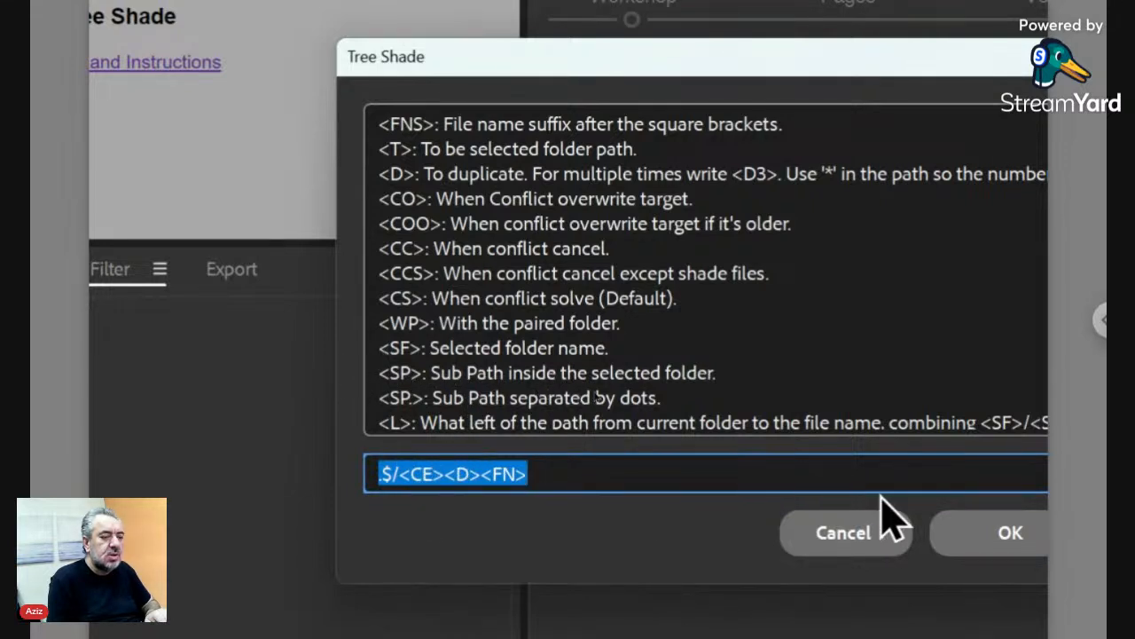
pyautogui.click(985, 534)
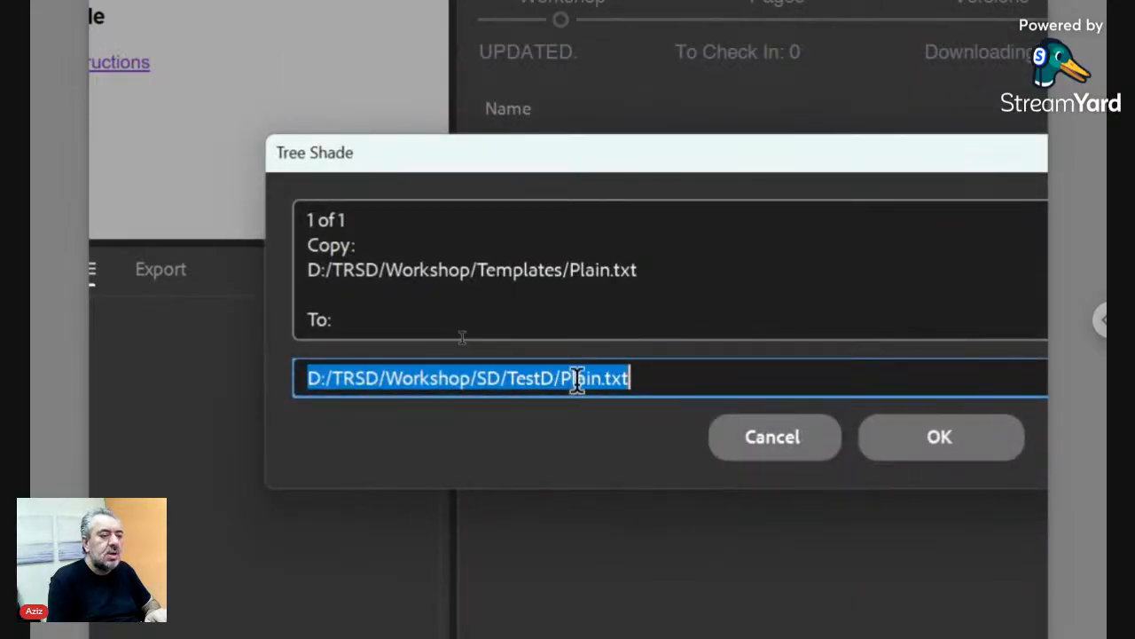
# Rename the copy in the destination path to Data ts_key.txt and create it in the TestD folder
pyautogui.click(578, 378)
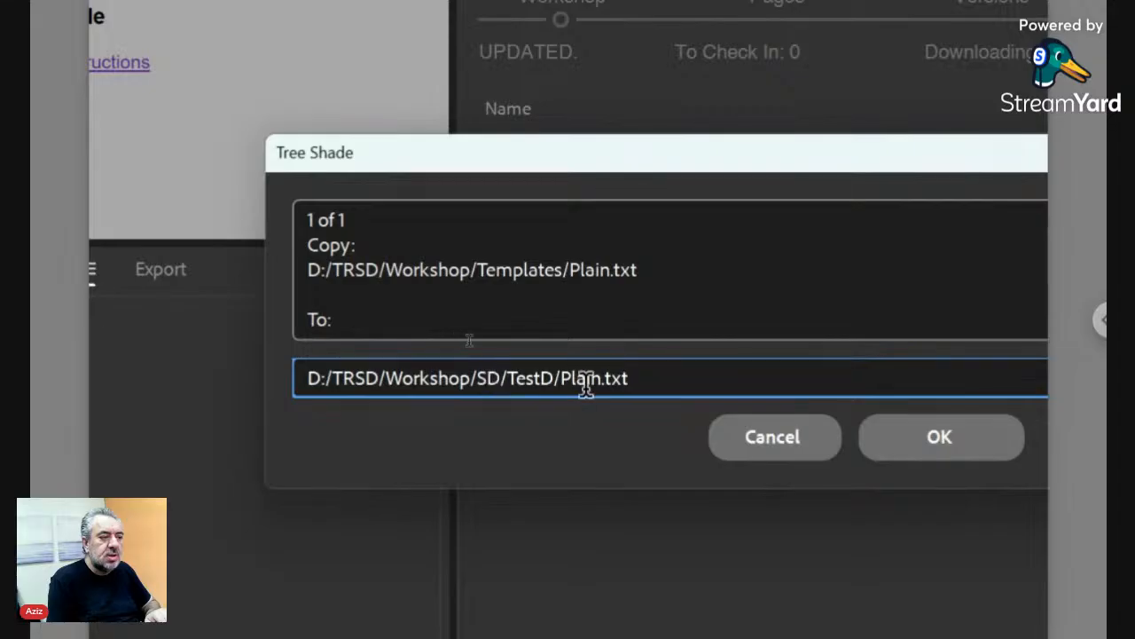
pyautogui.moveTo(602, 378); pyautogui.dragTo(562, 378)
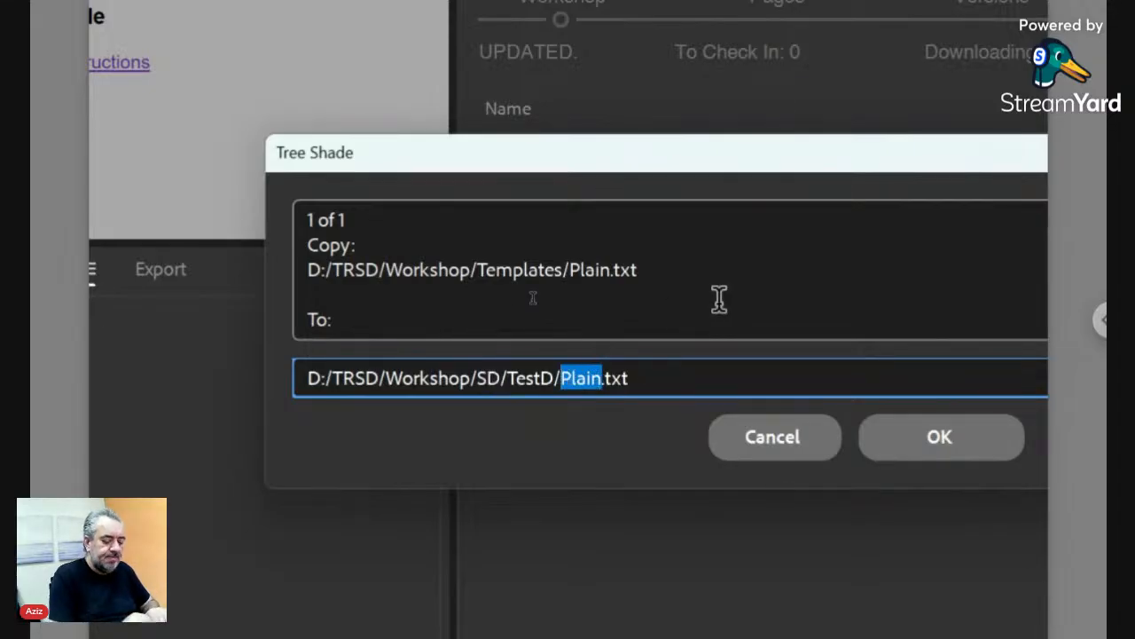
pyautogui.write('Data ')
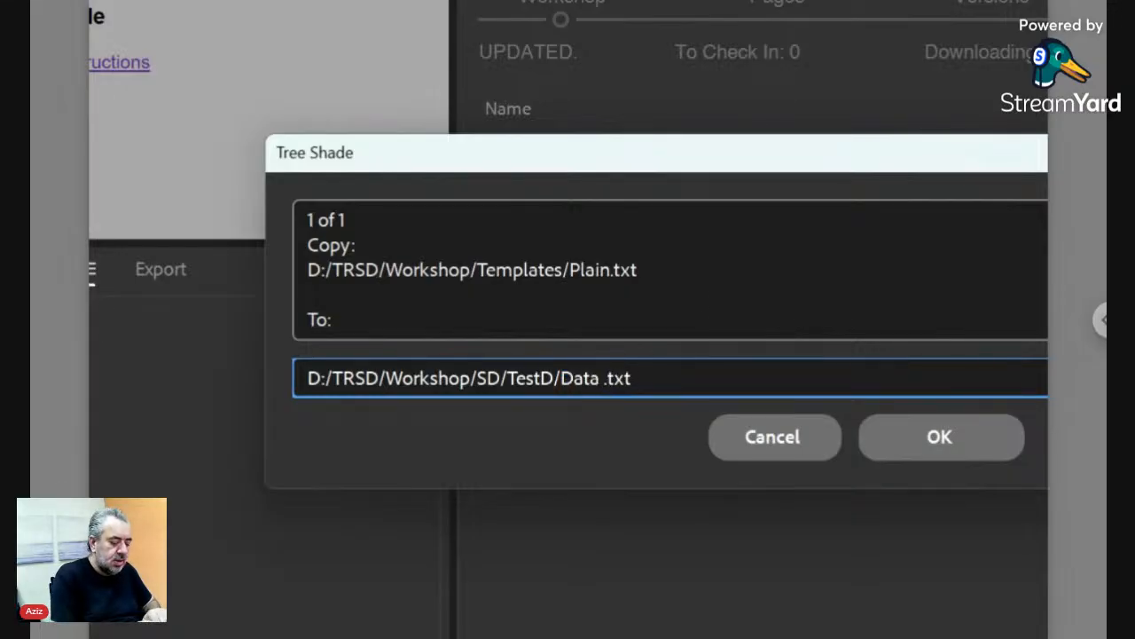
pyautogui.write('ts')
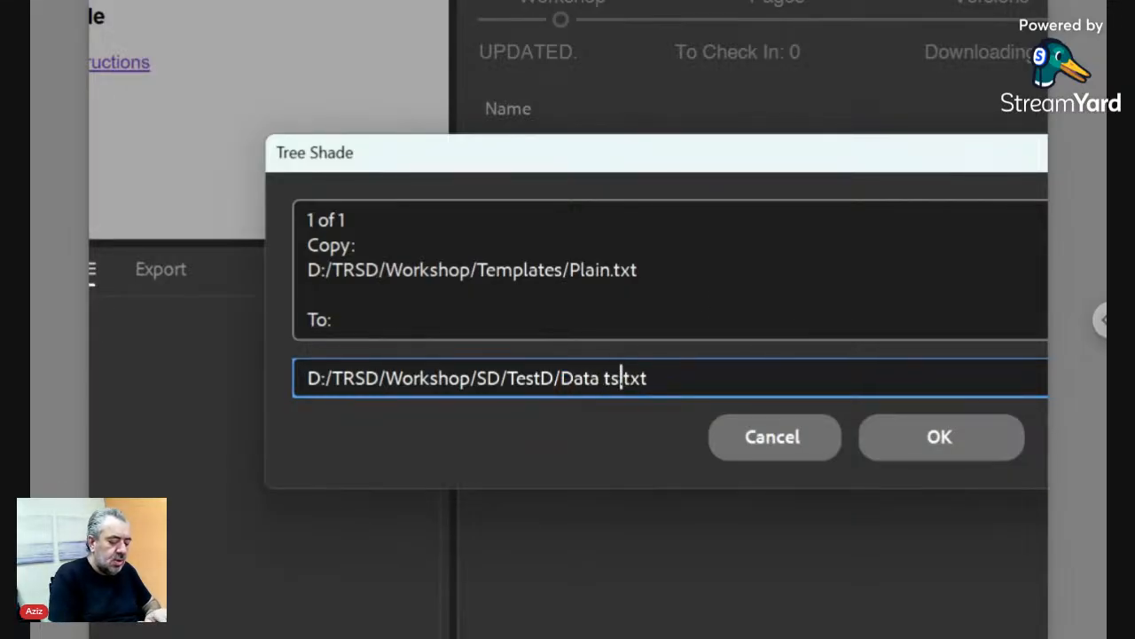
pyautogui.write('_key')
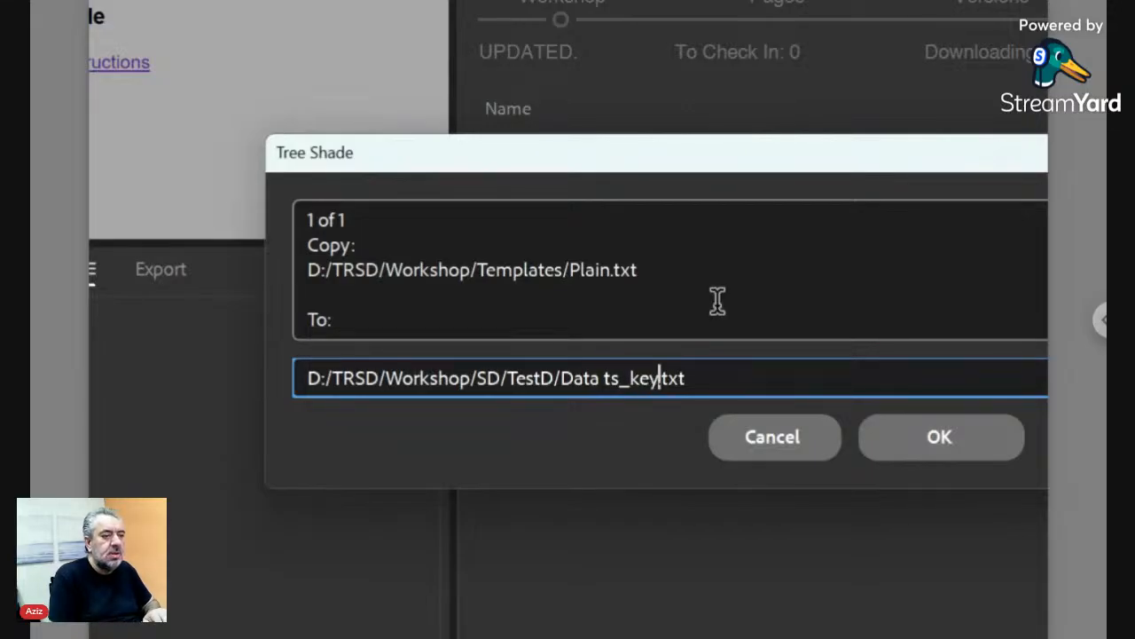
pyautogui.click(922, 429)
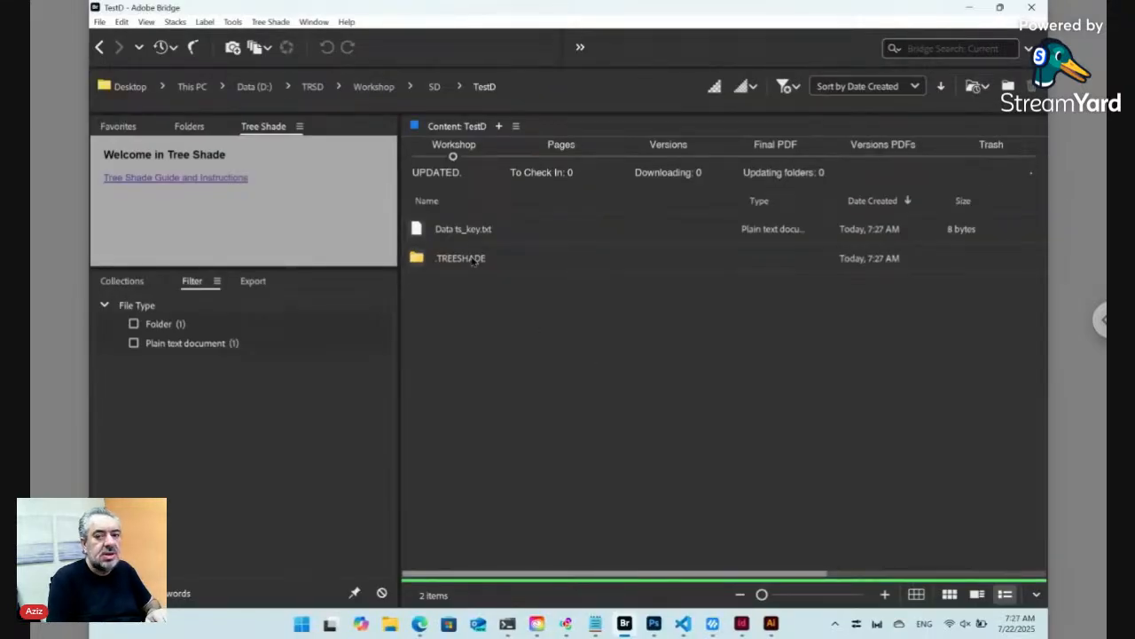
# Open Data ts_key.txt for local editing instead of as an online form, and replace its content with Update:./
pyautogui.click(422, 233)
pyautogui.doubleClick(422, 233)
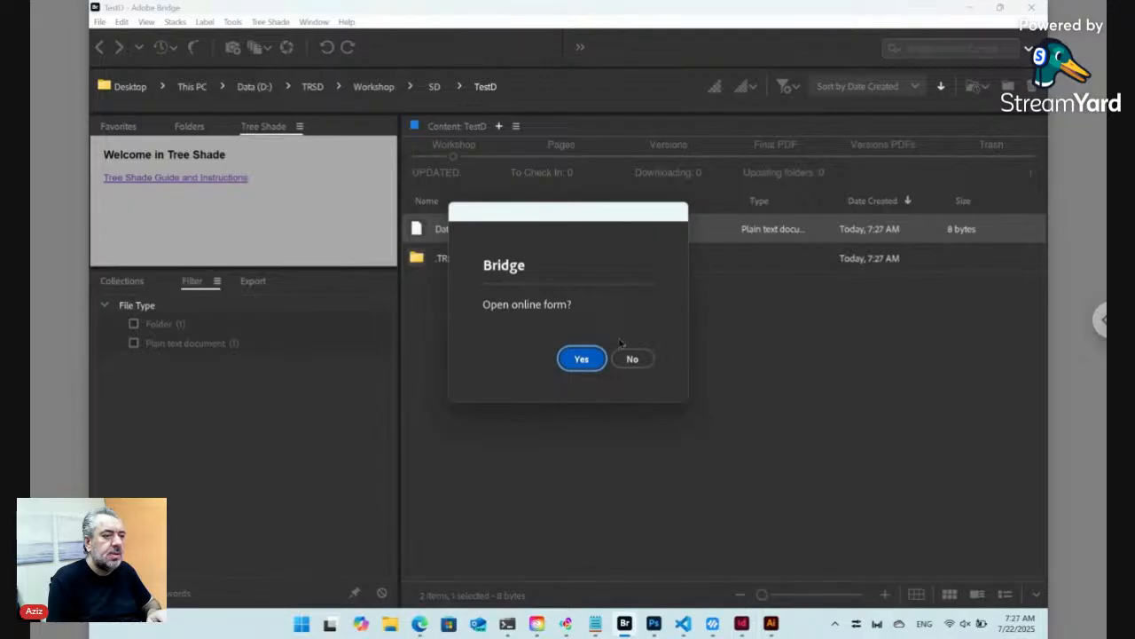
pyautogui.click(633, 359)
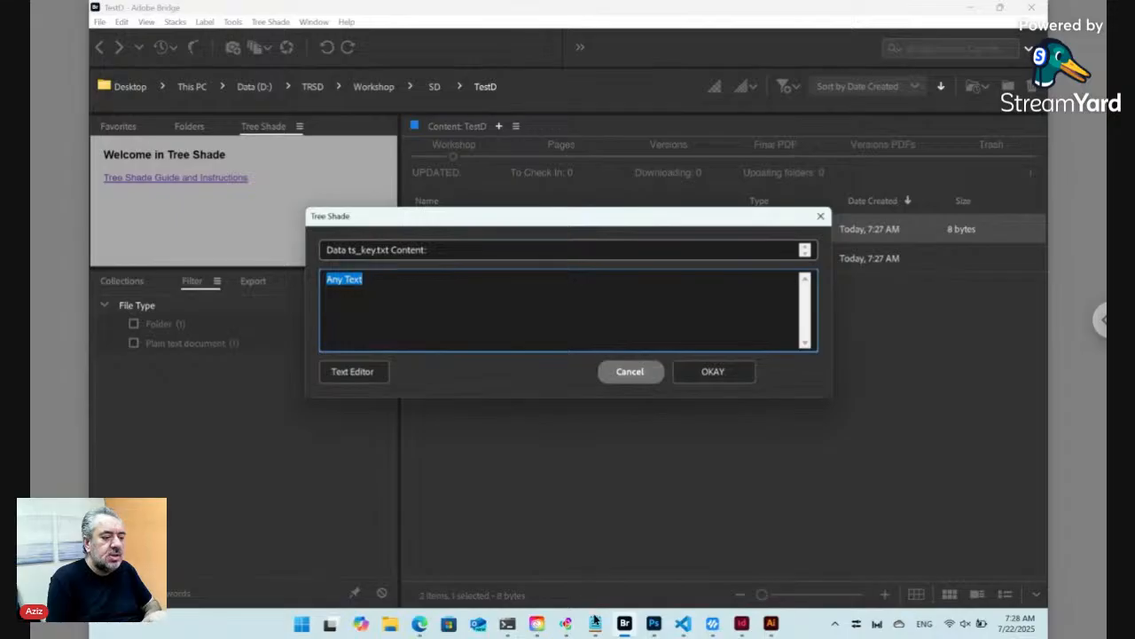
pyautogui.moveTo(596, 625)
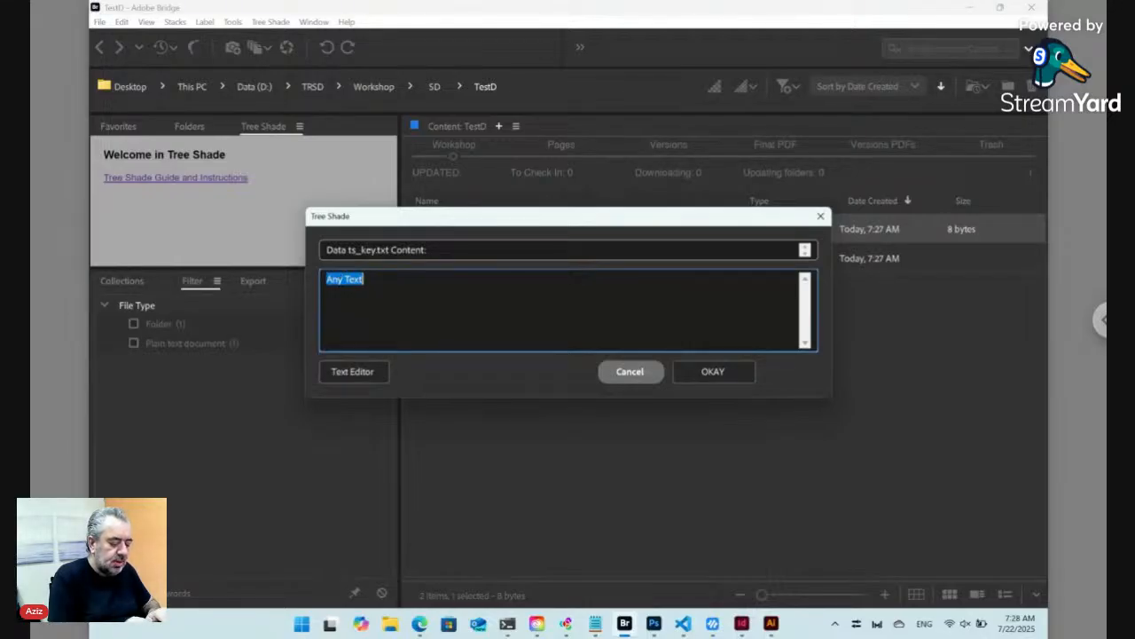
pyautogui.write('Update')
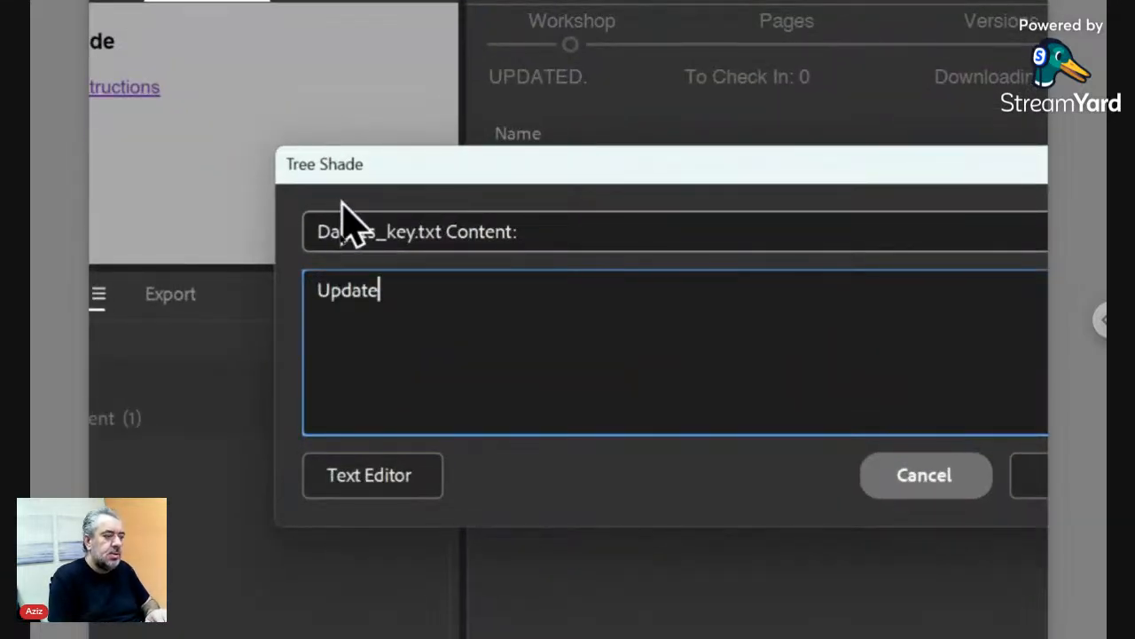
pyautogui.write(':./')
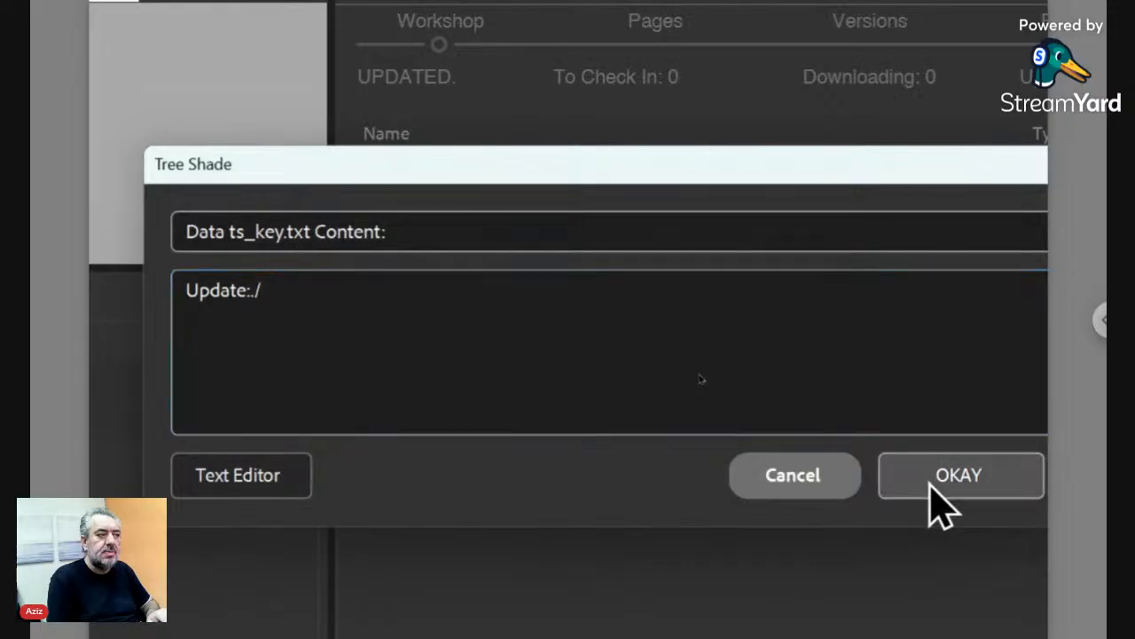
pyautogui.click(932, 483)
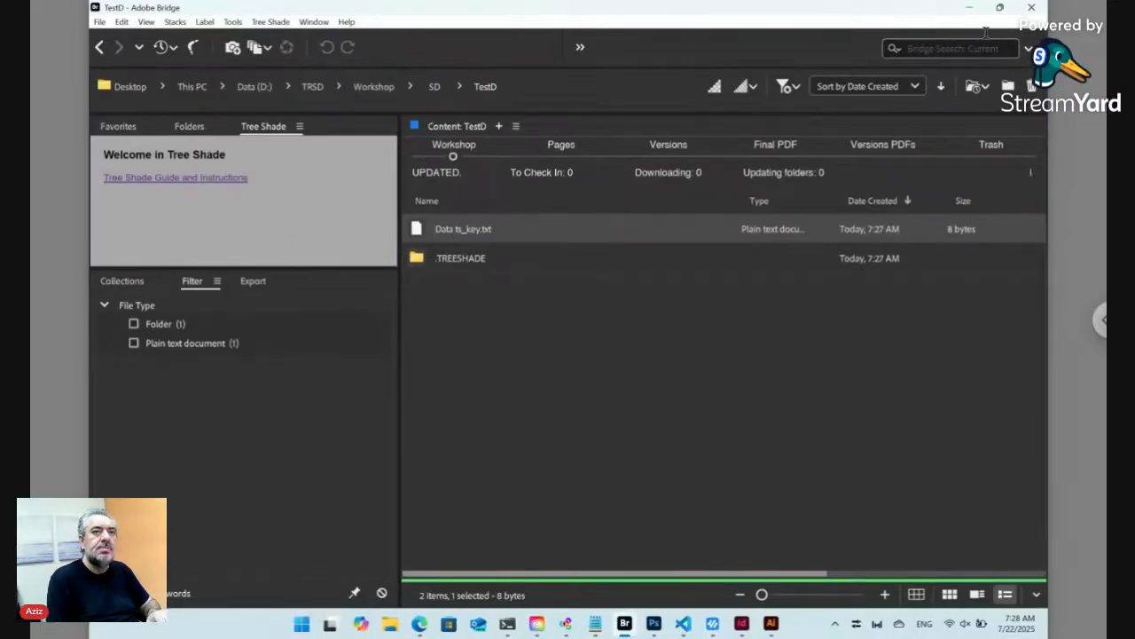
# Arrange Bridge beside the browser in two equal halves and clear the file selection in the TestD folder
pyautogui.moveTo(1001, 16)
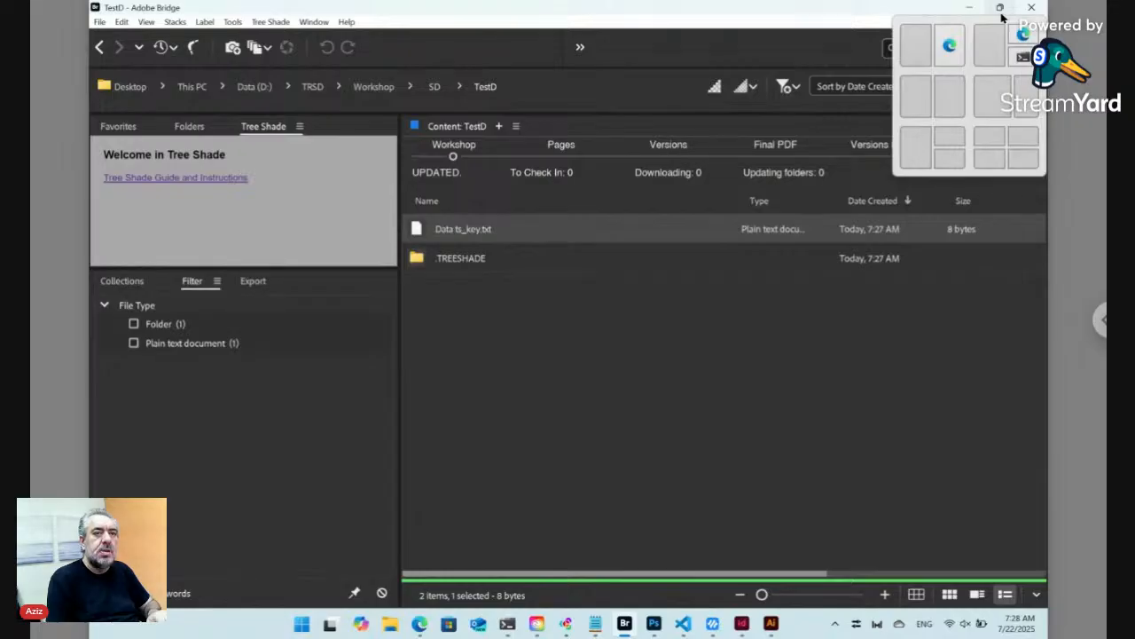
pyautogui.click(949, 95)
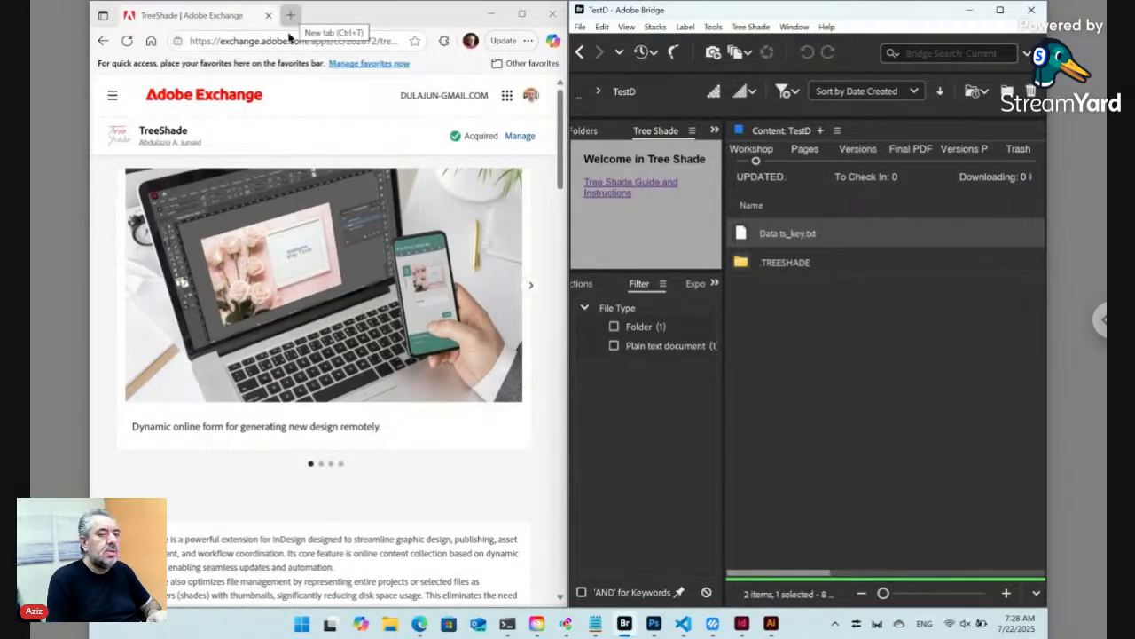
pyautogui.click(808, 310)
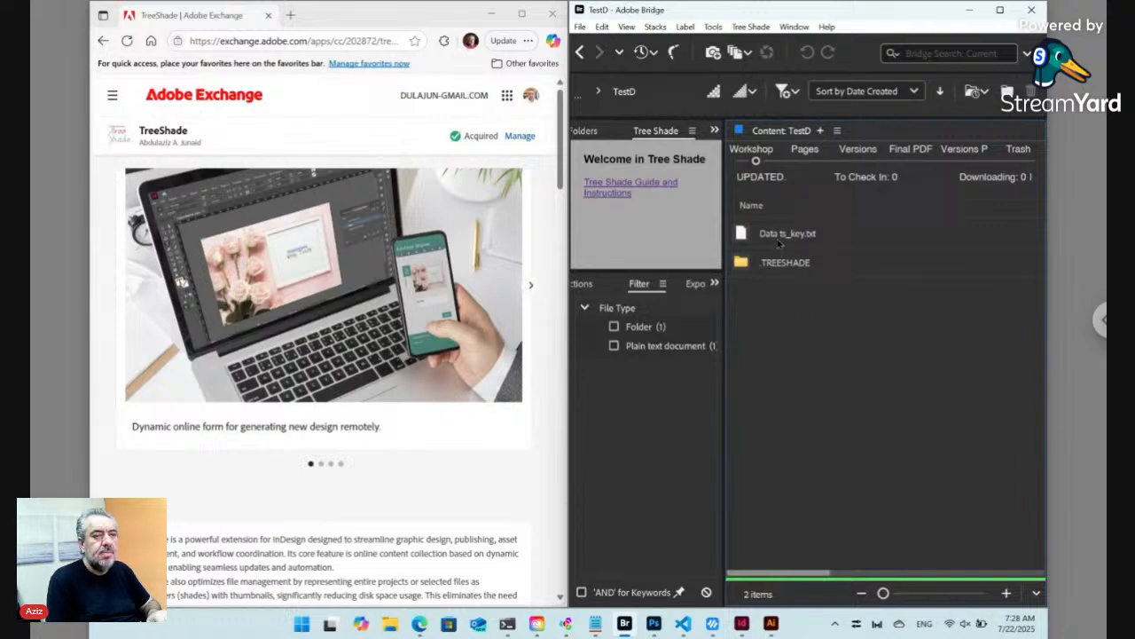
# Open the online form of Data ts_key.txt in the browser
pyautogui.click(747, 235)
pyautogui.doubleClick(745, 237)
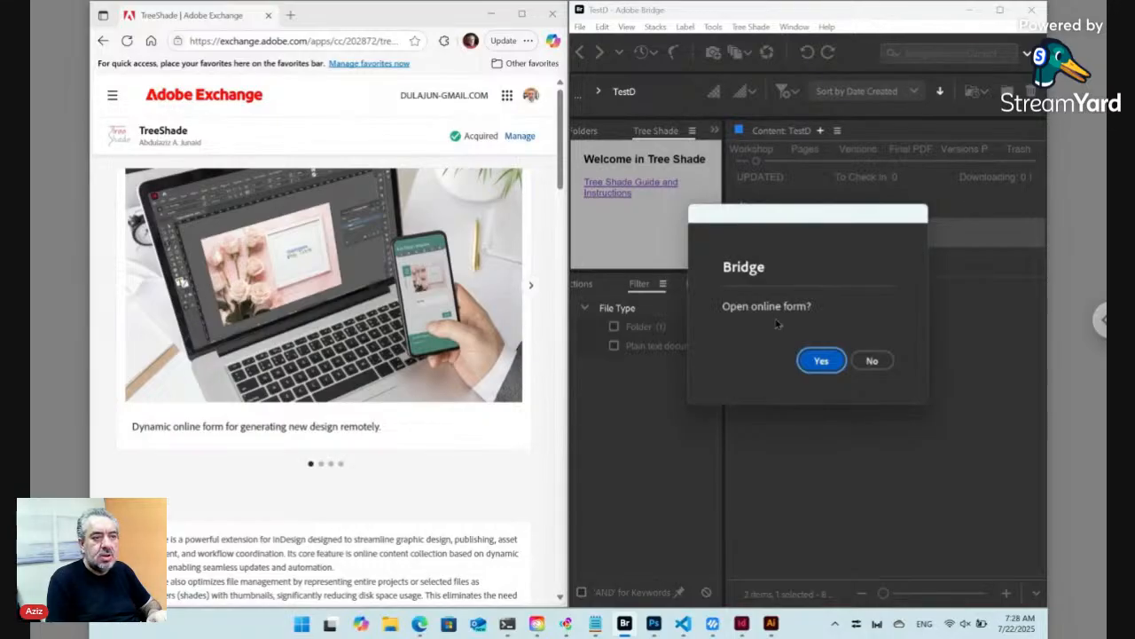
pyautogui.click(822, 362)
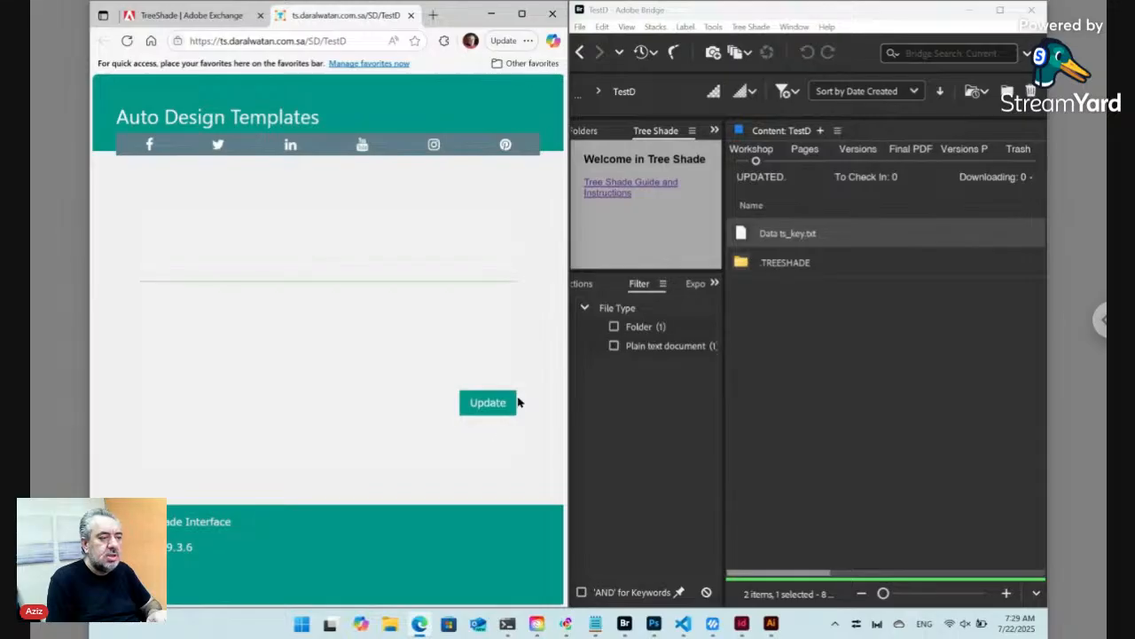
# Edit Data ts_key.txt locally so its content reads Submit:./, and reload the online form in the browser
pyautogui.click(490, 400)
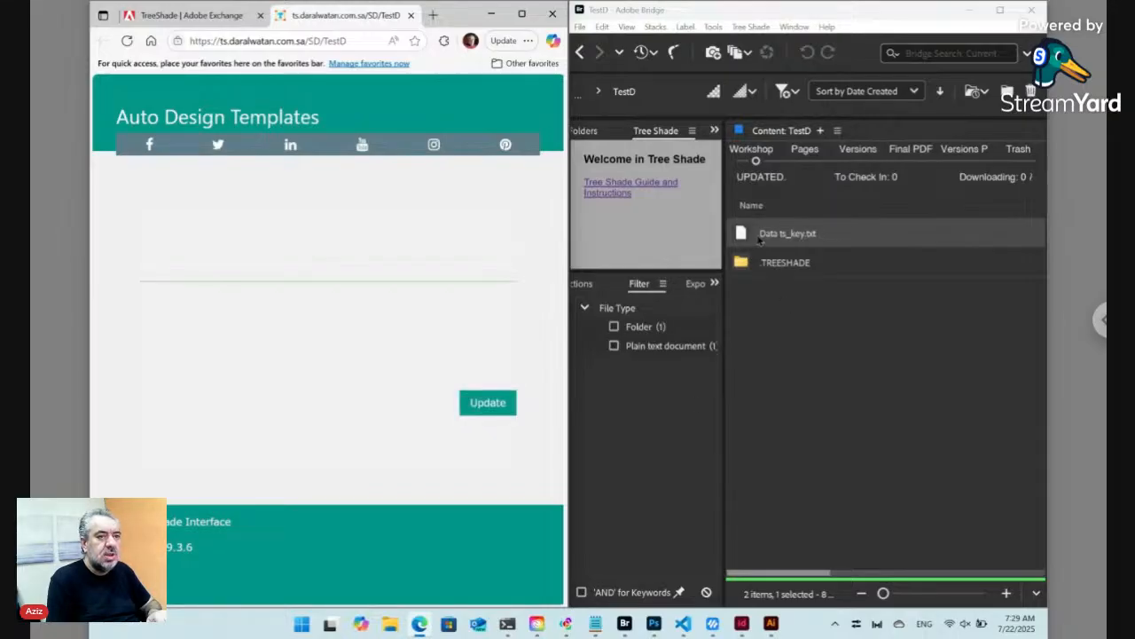
pyautogui.doubleClick(746, 235)
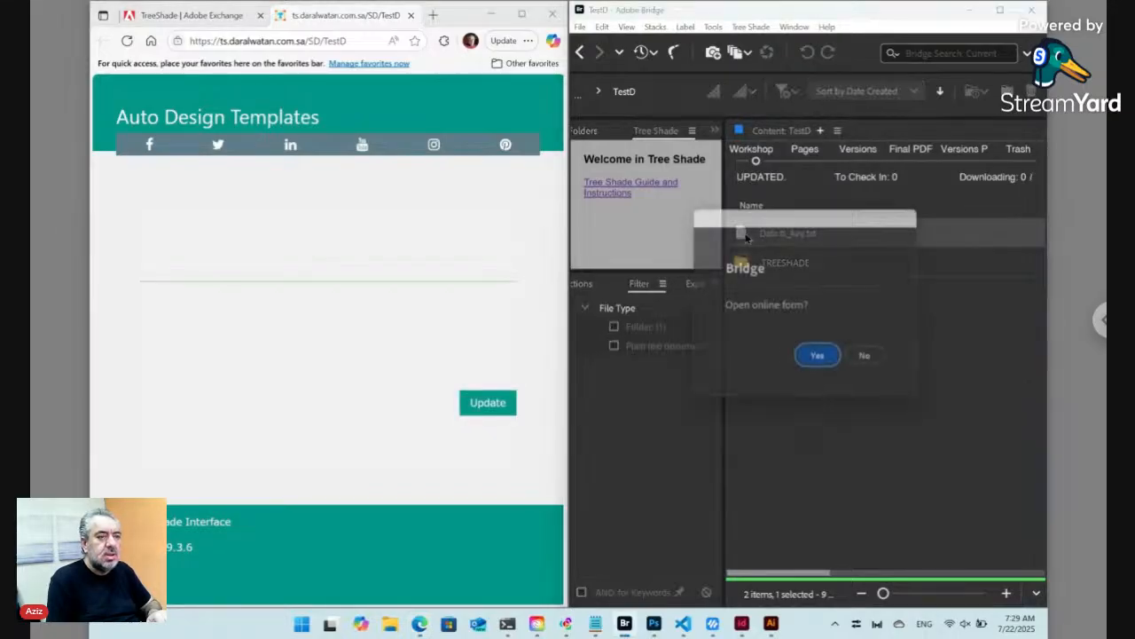
pyautogui.click(873, 360)
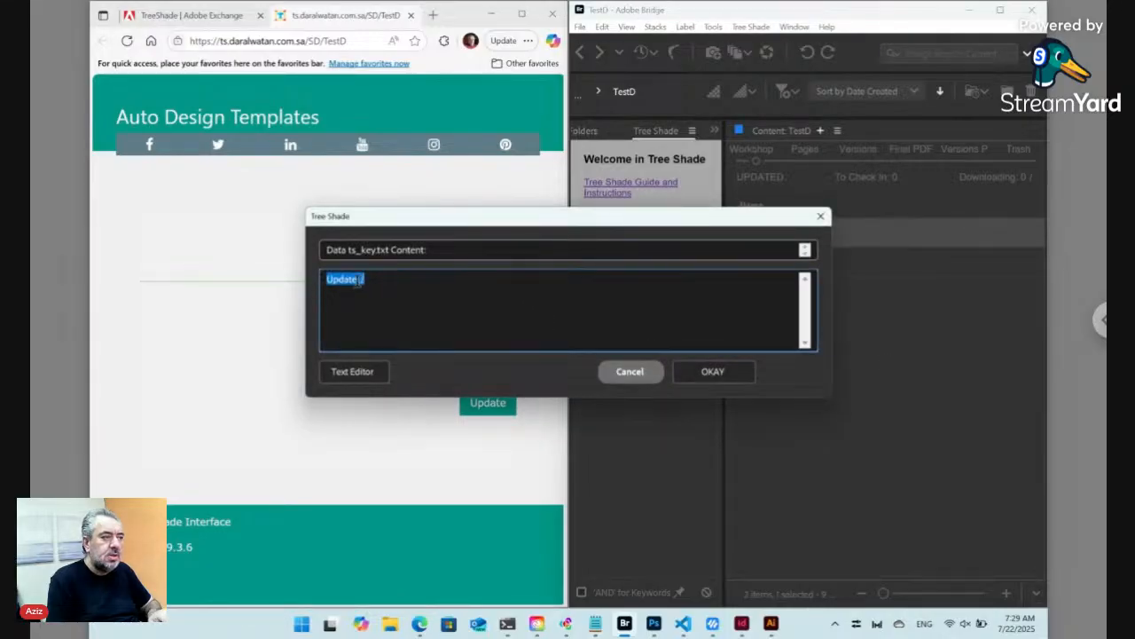
pyautogui.moveTo(358, 280); pyautogui.dragTo(312, 278)
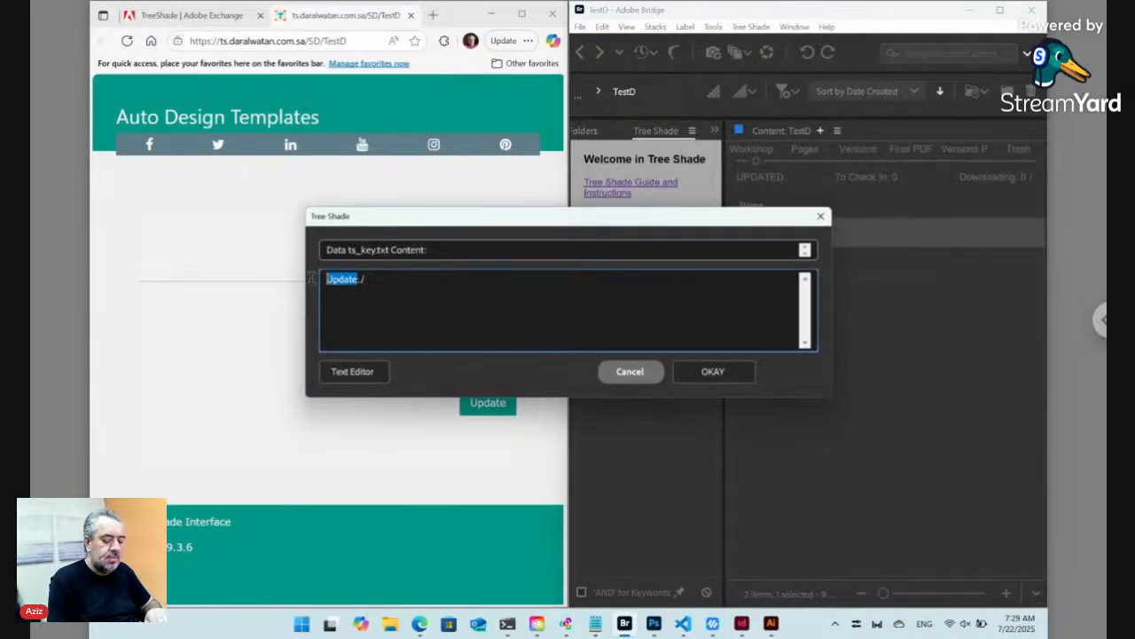
pyautogui.write('Su')
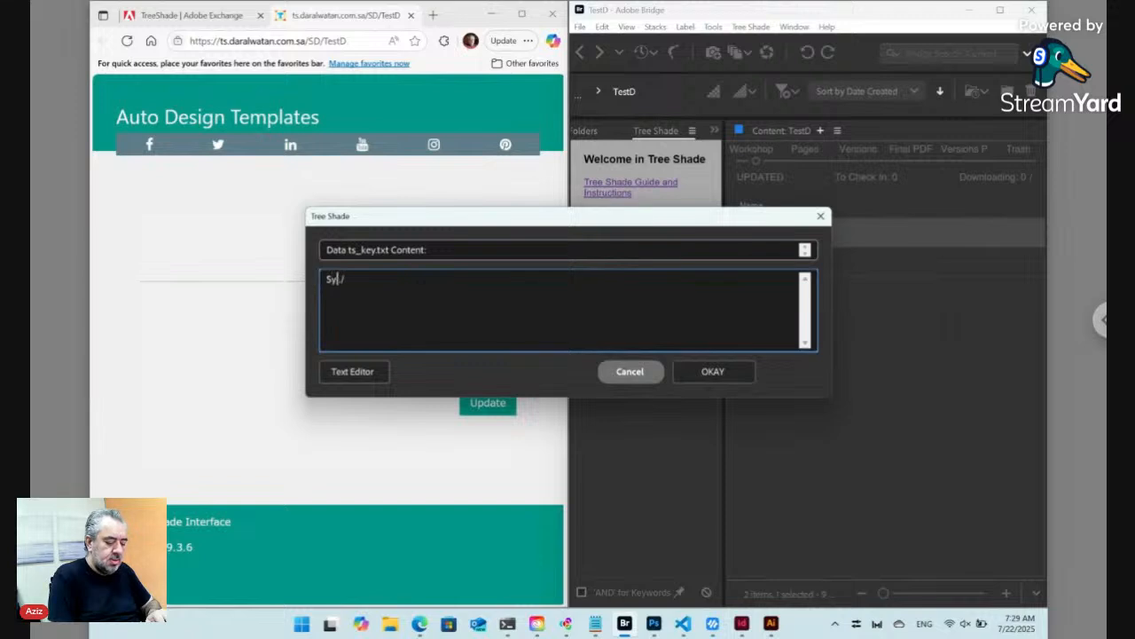
pyautogui.write('bmit')
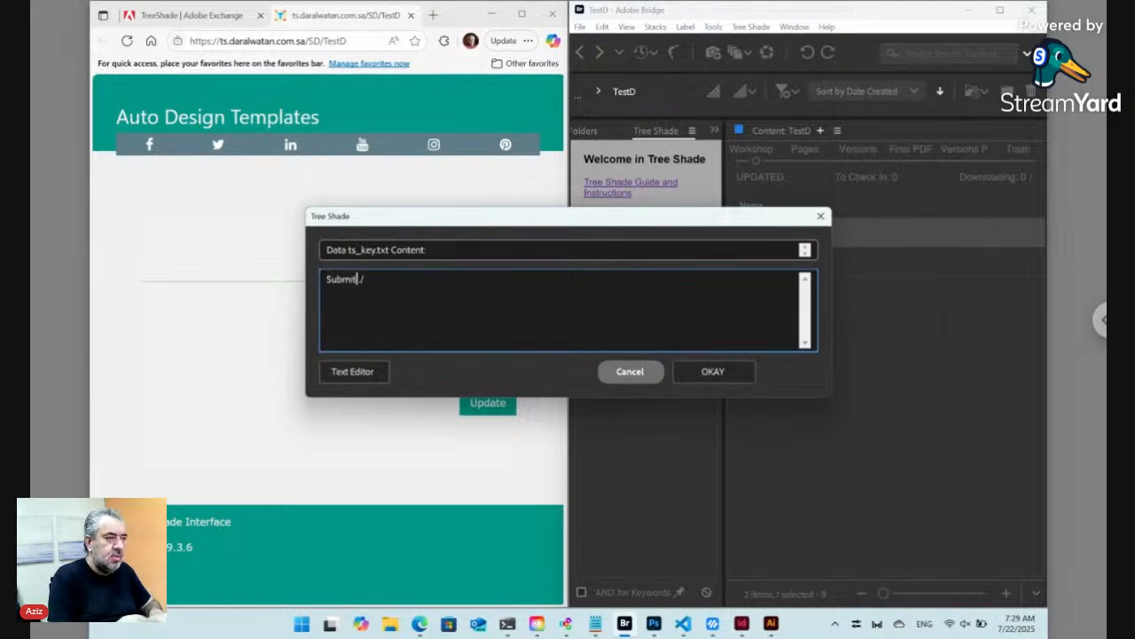
pyautogui.click(683, 372)
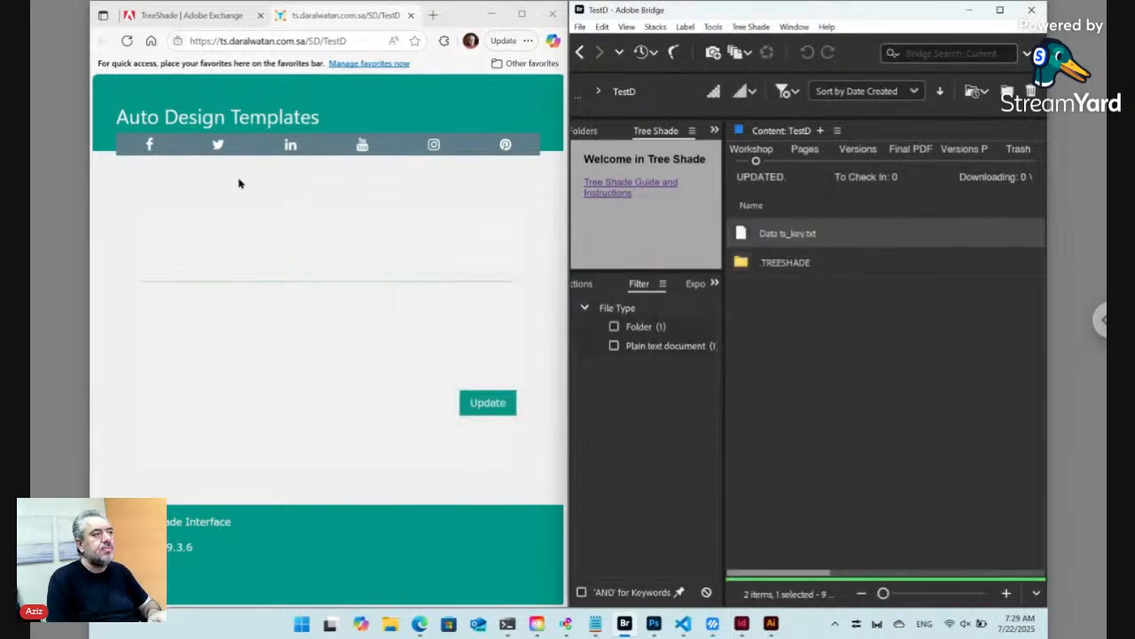
pyautogui.click(252, 41)
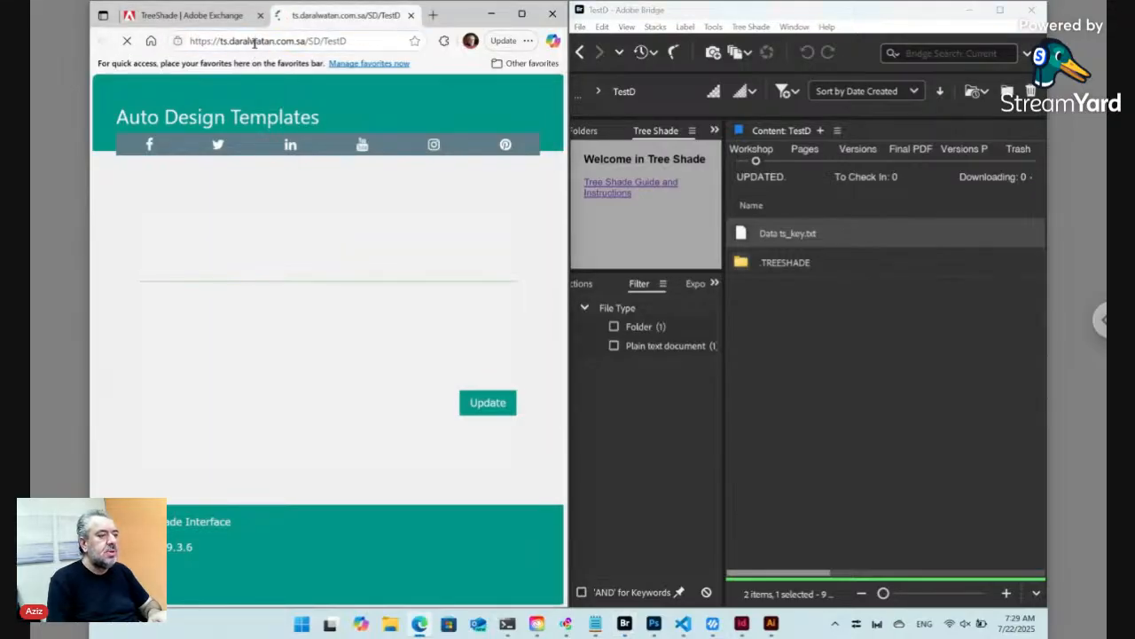
pyautogui.click(471, 405)
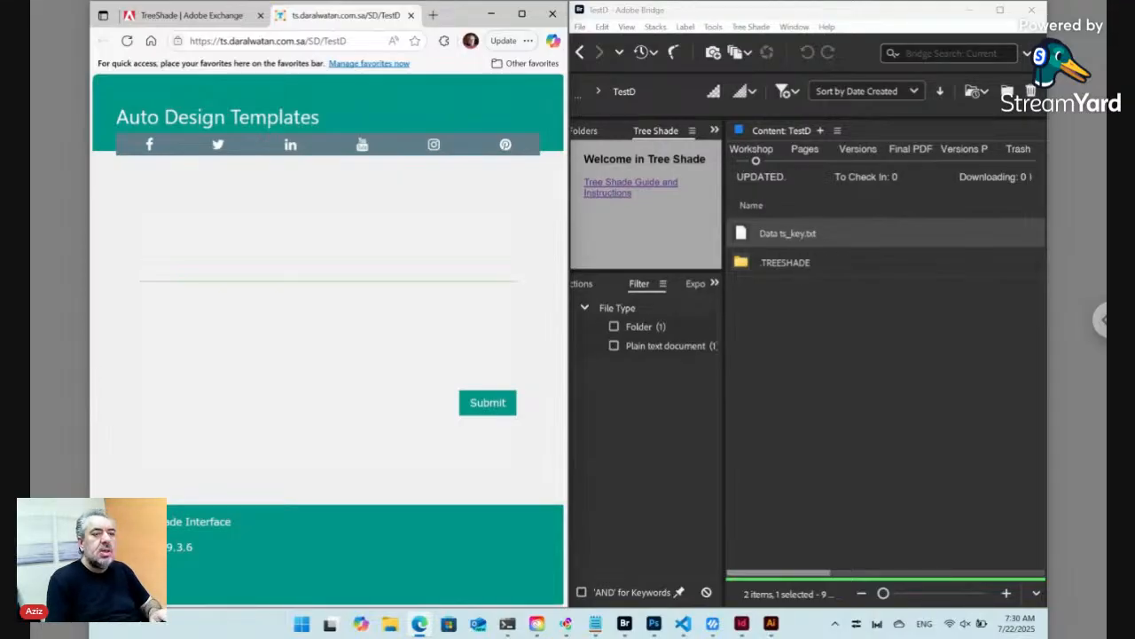
# Create a new folder named Data beside Data ts_key.txt in the TestD folder in Bridge
pyautogui.click(809, 310)
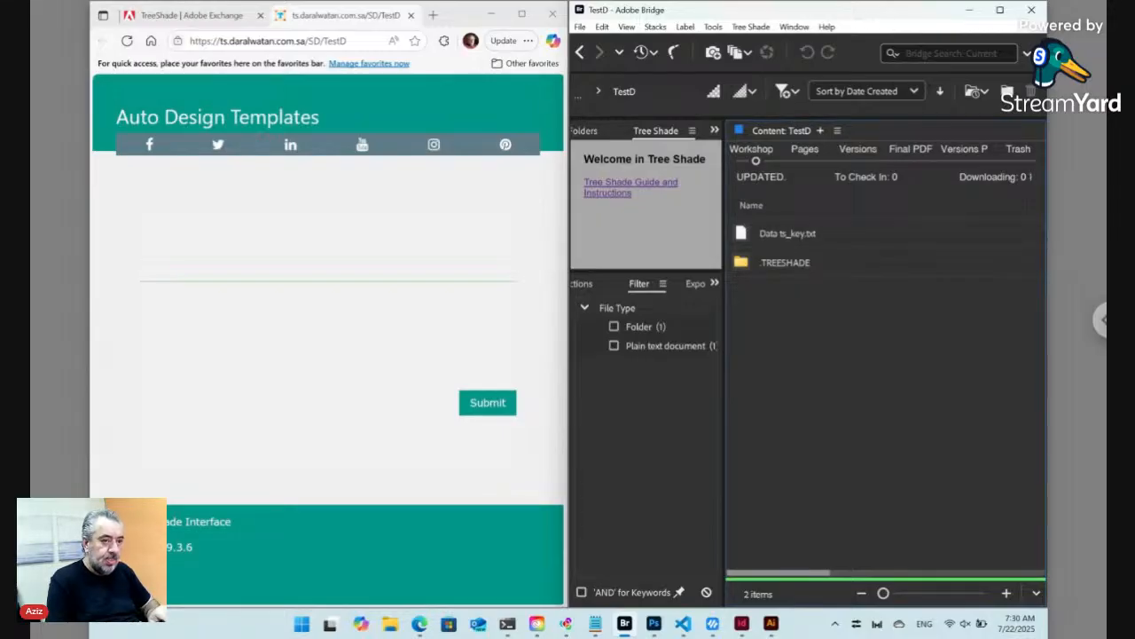
pyautogui.hotkey('ctrl', 'shift', 'n')
pyautogui.write('Data')
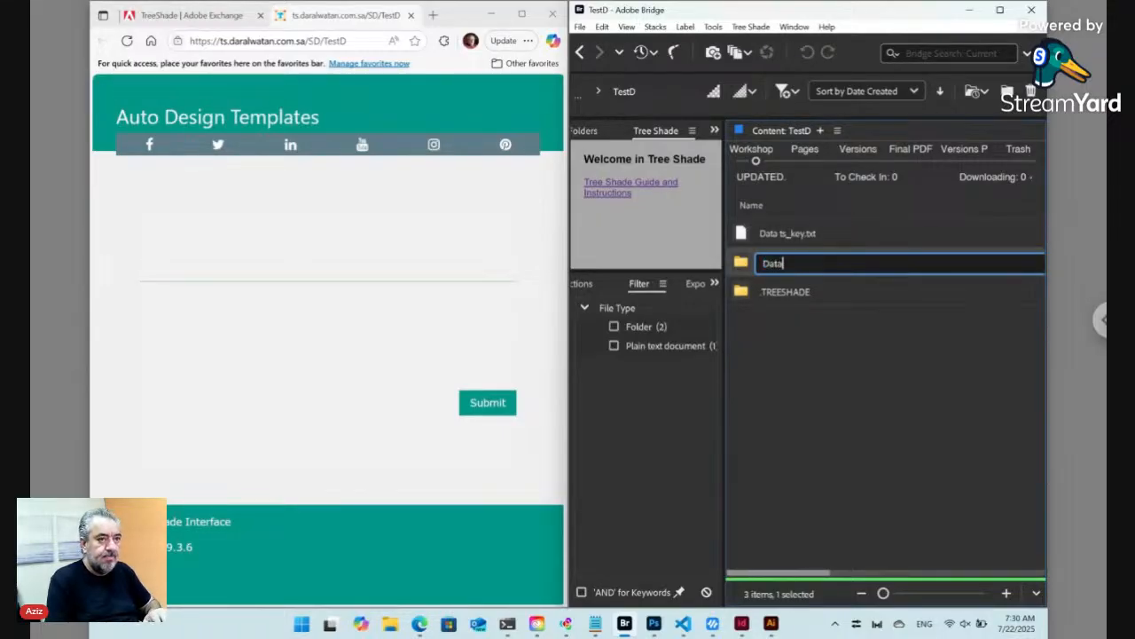
pyautogui.press('Return')
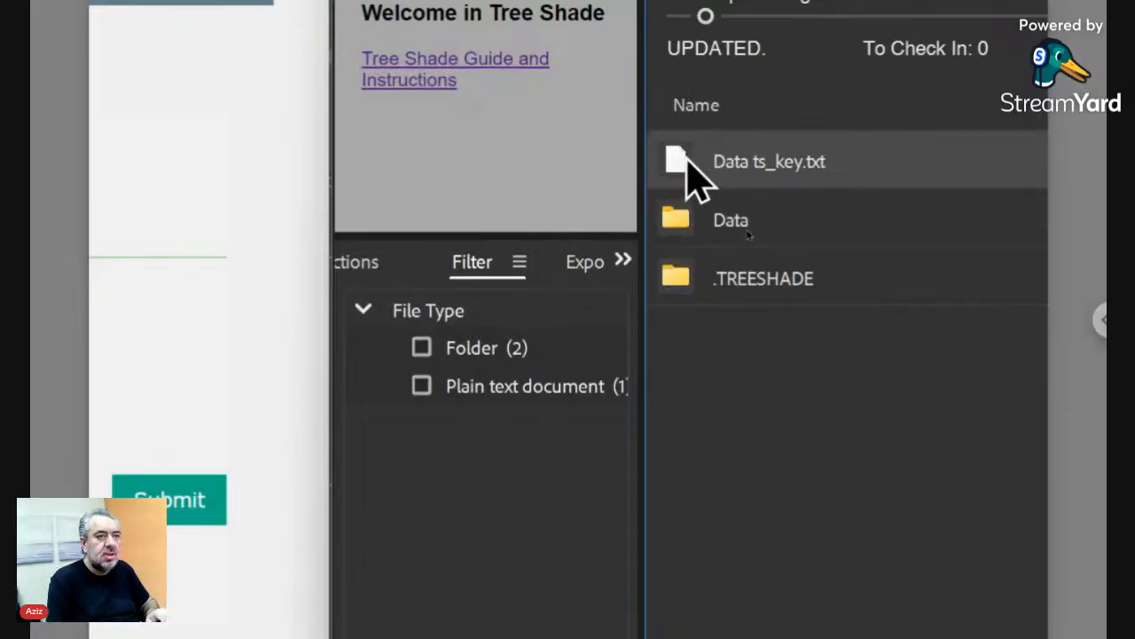
# Switch from Data ts_key.txt to its paired Data folder
pyautogui.rightClick(695, 177)
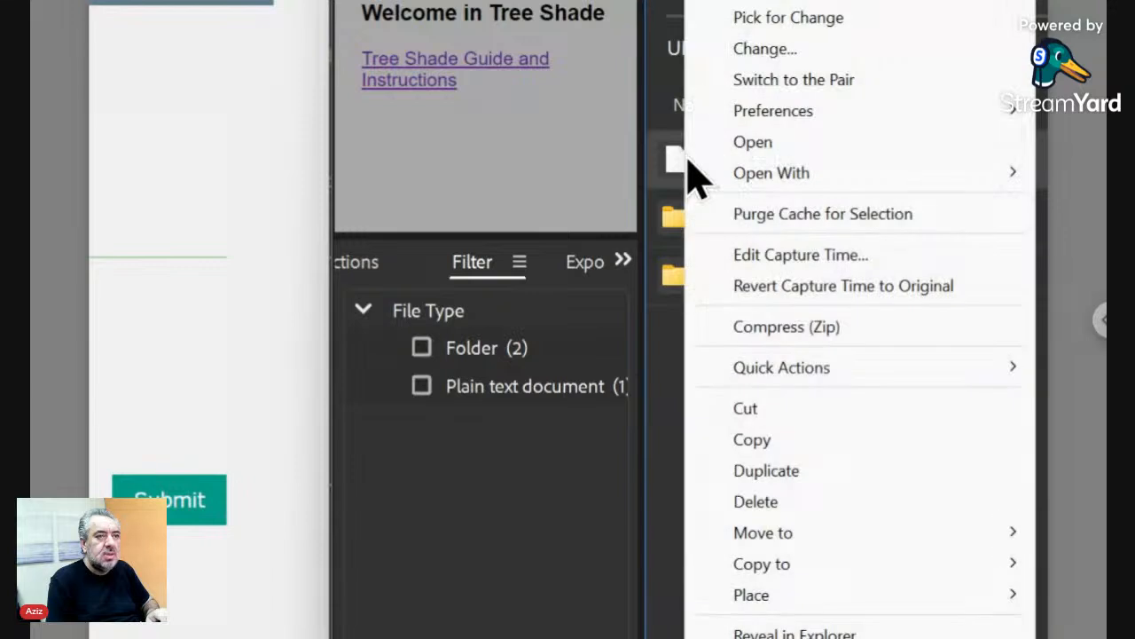
pyautogui.moveTo(774, 111)
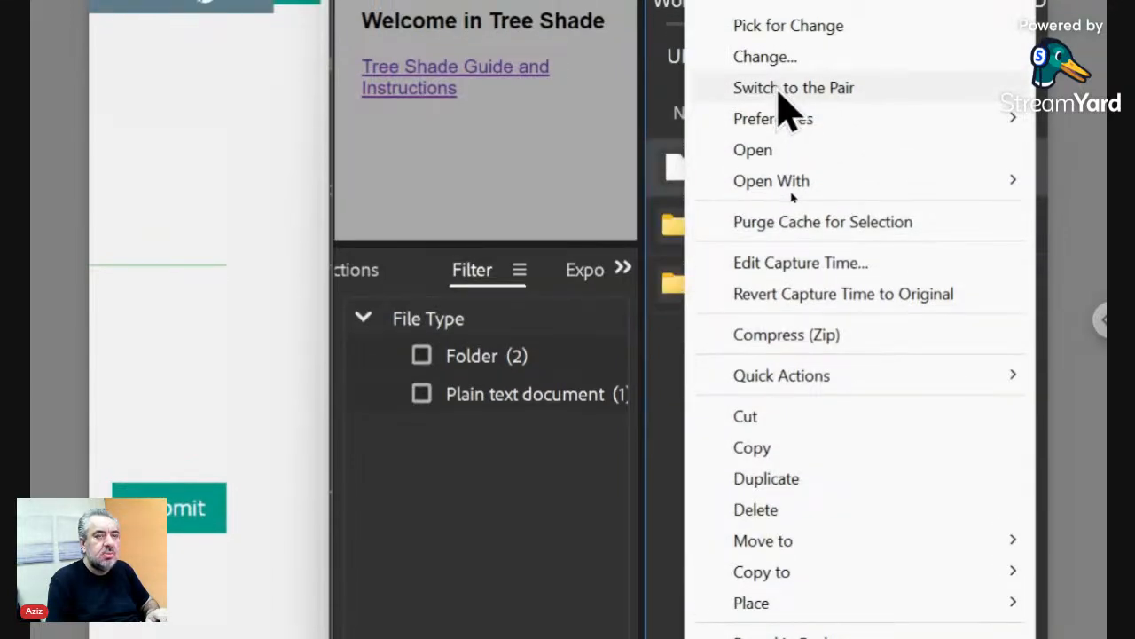
pyautogui.click(778, 89)
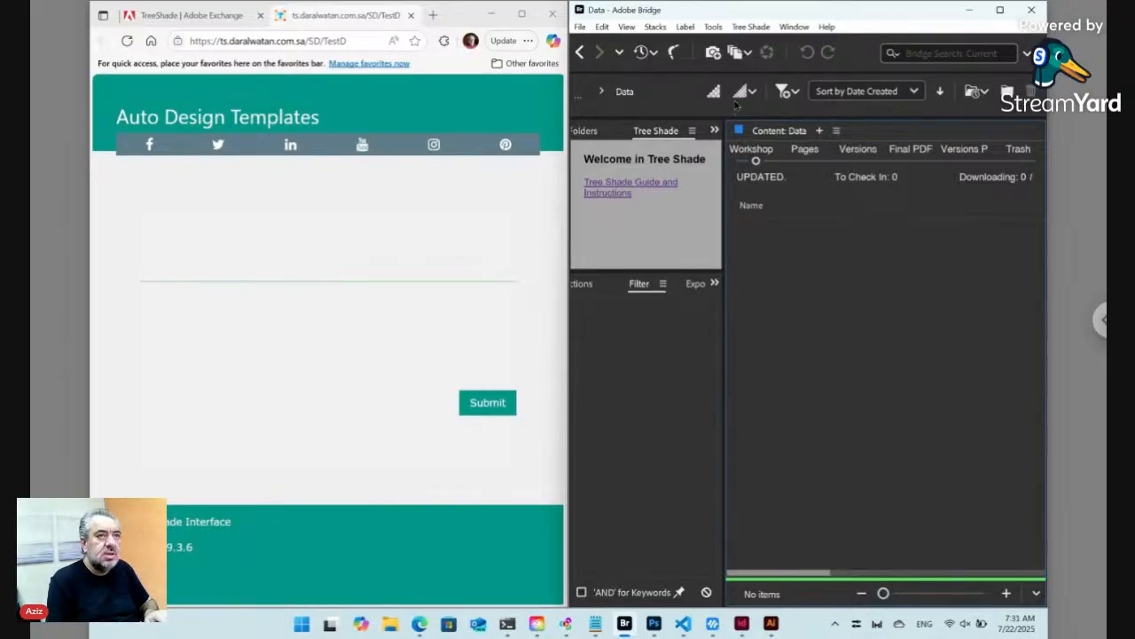
# Create a Tree Shade Plain text file in the Data folder, renaming the copy in the destination path to Content.txt
pyautogui.click(752, 27)
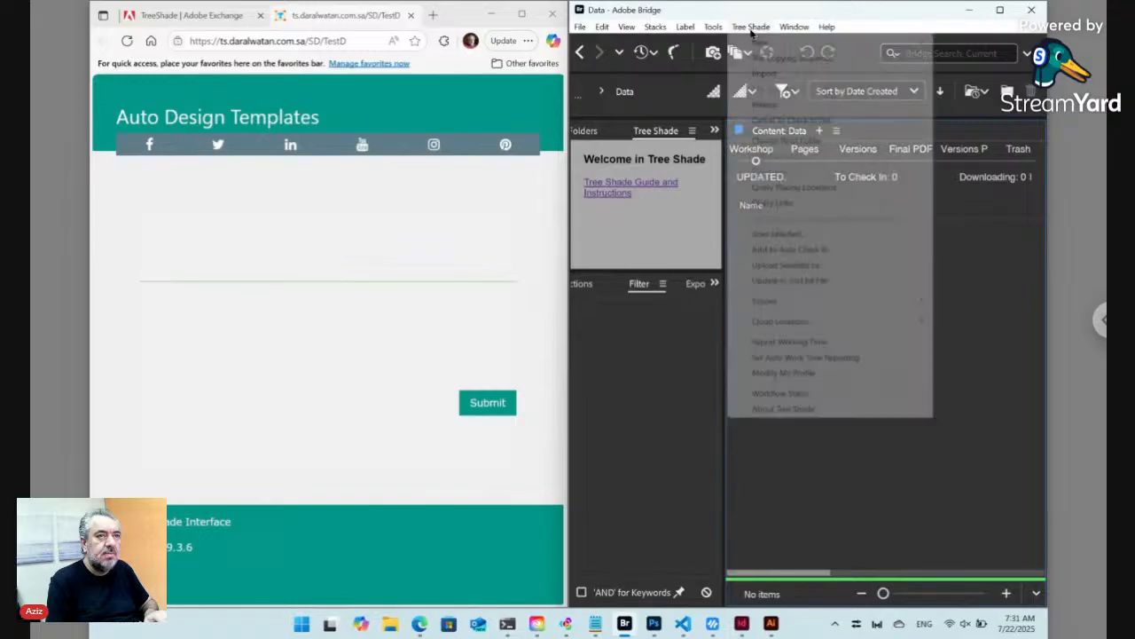
pyautogui.moveTo(757, 47)
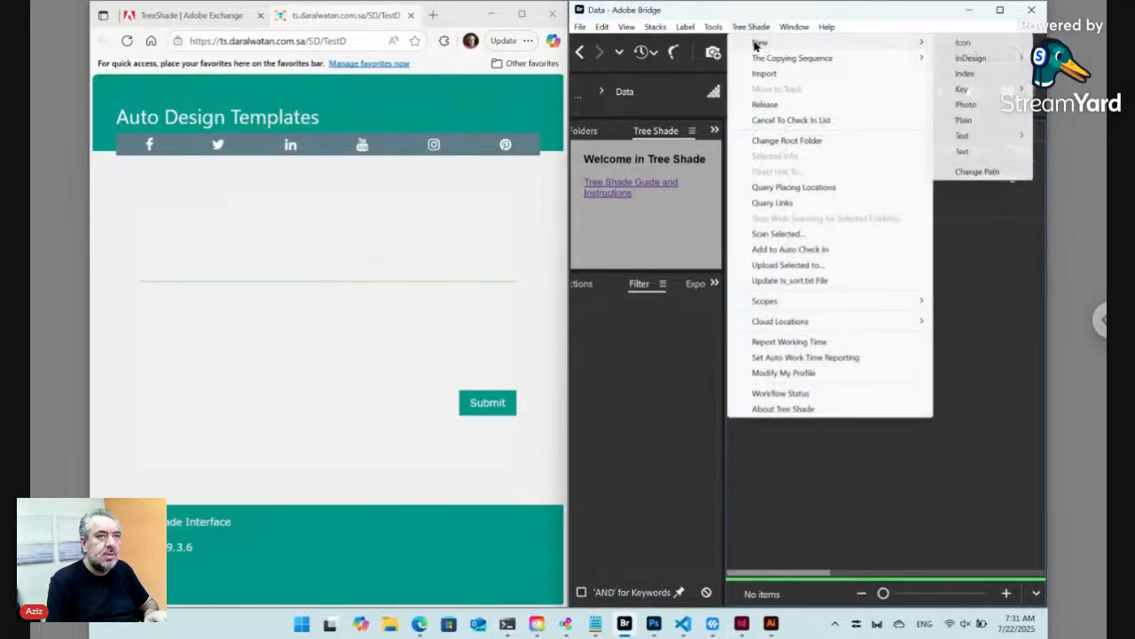
pyautogui.click(978, 122)
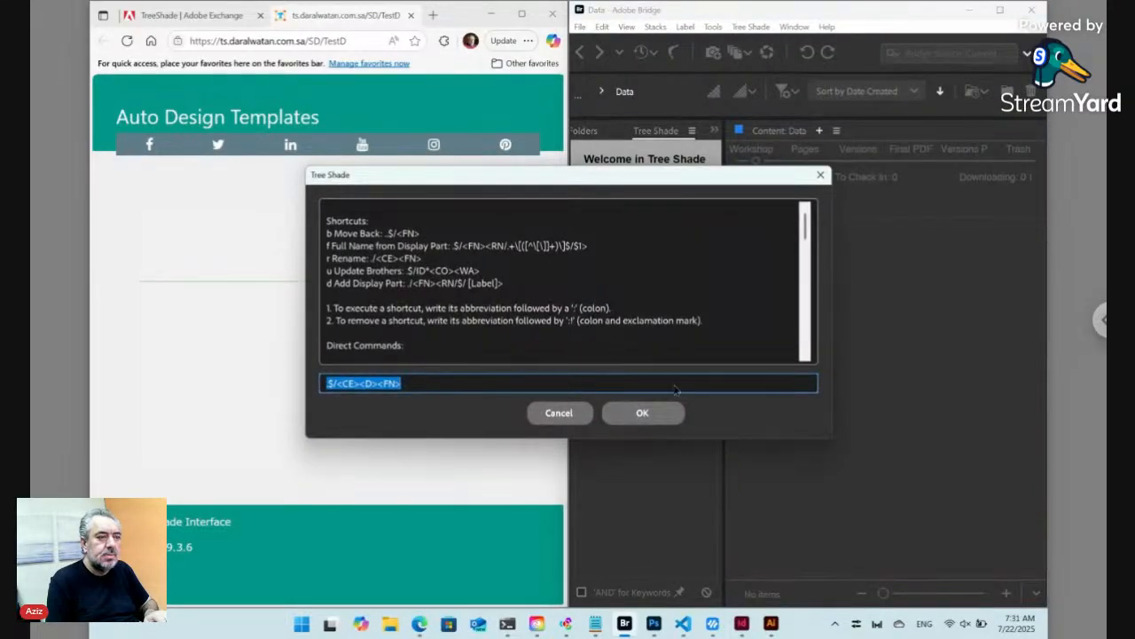
pyautogui.click(673, 415)
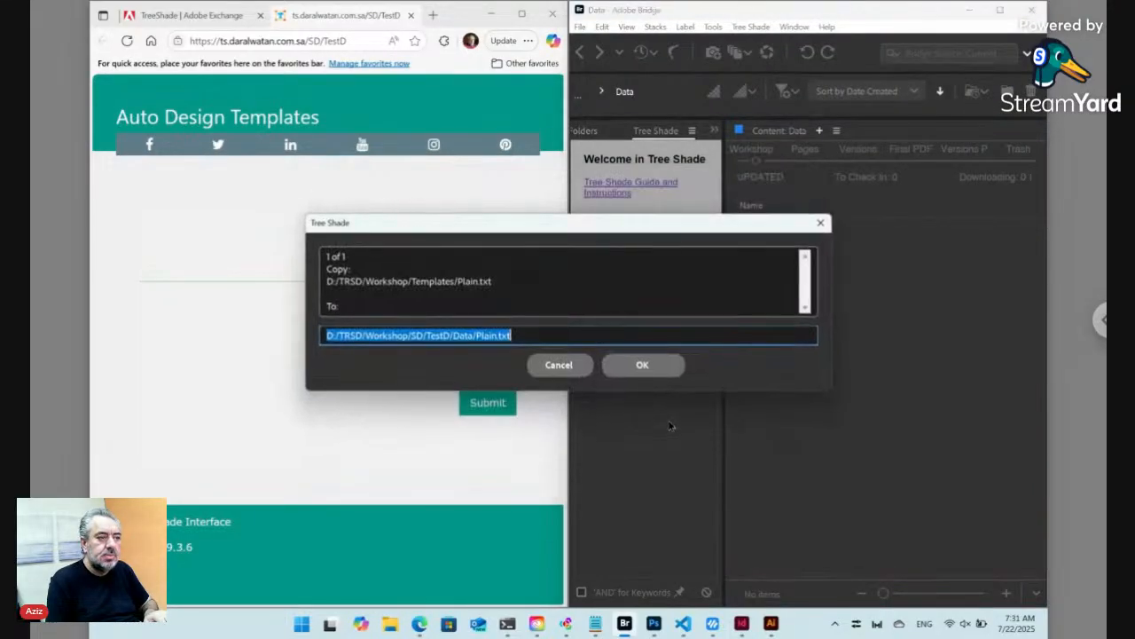
pyautogui.click(478, 335)
pyautogui.moveTo(478, 335); pyautogui.dragTo(497, 335)
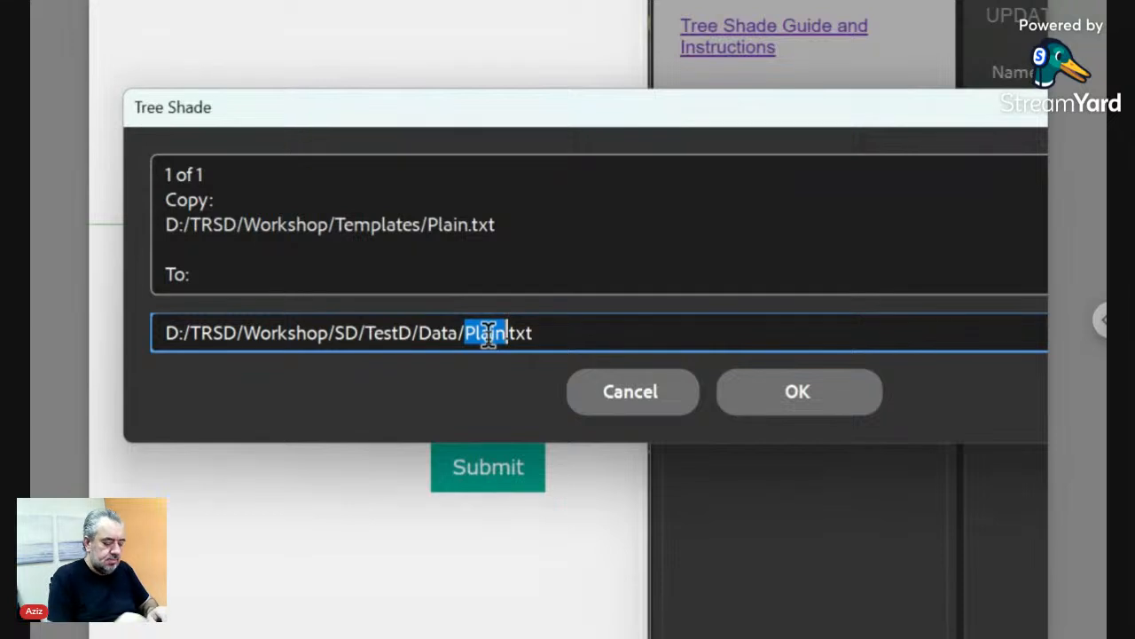
pyautogui.write('Con')
pyautogui.write('tent')
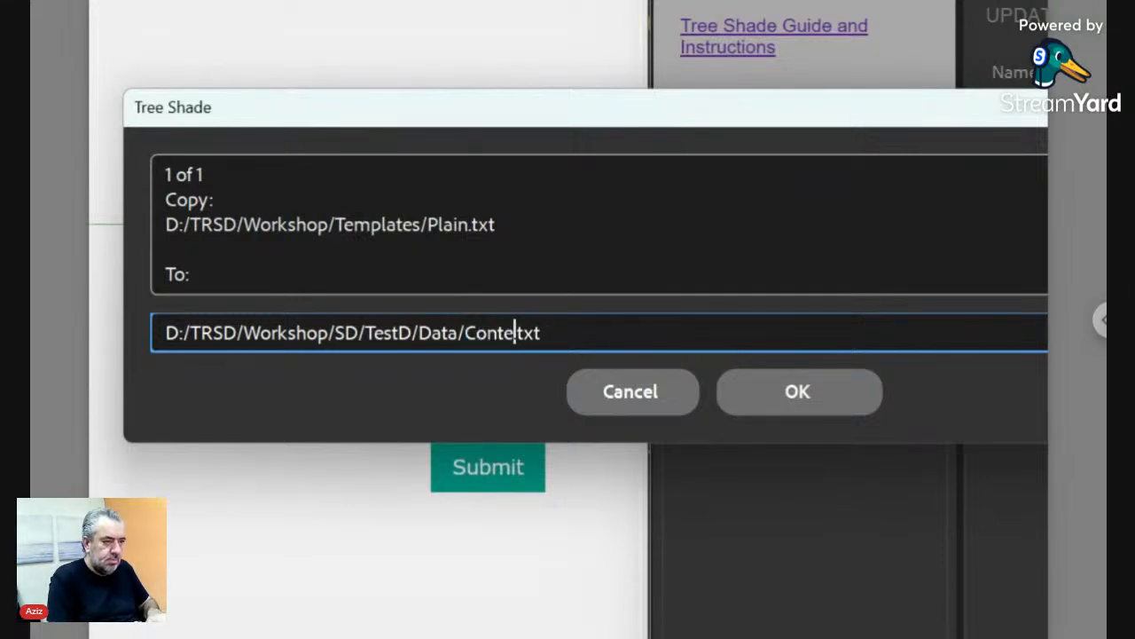
pyautogui.click(781, 399)
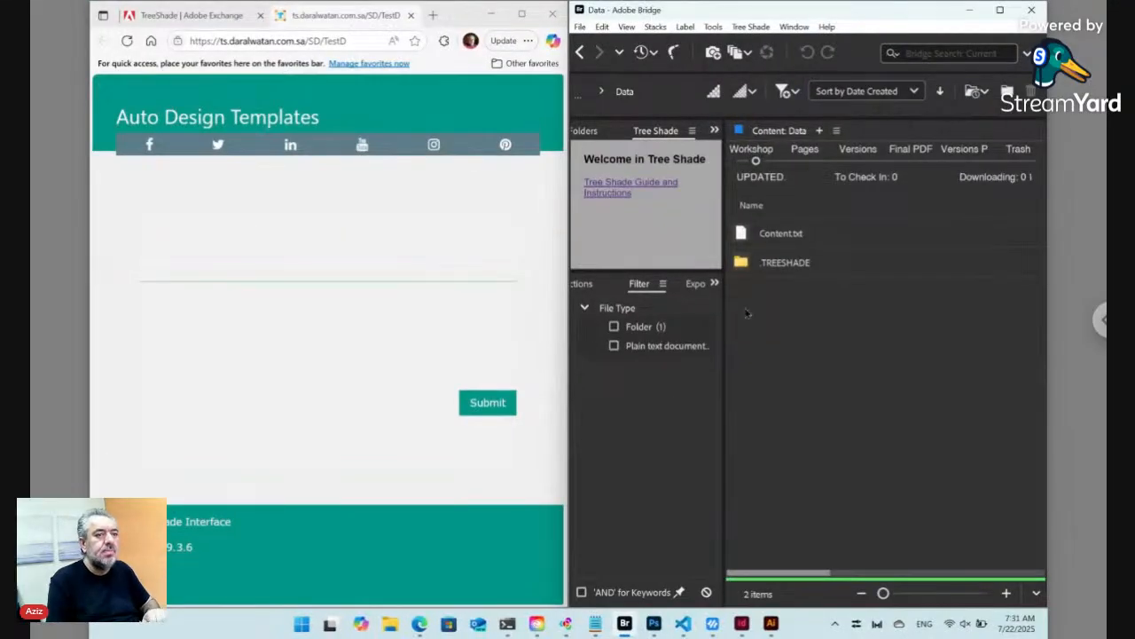
# Reload the online form in the browser and submit it with its text replaced by "New content. Hello world."
pyautogui.click(317, 43)
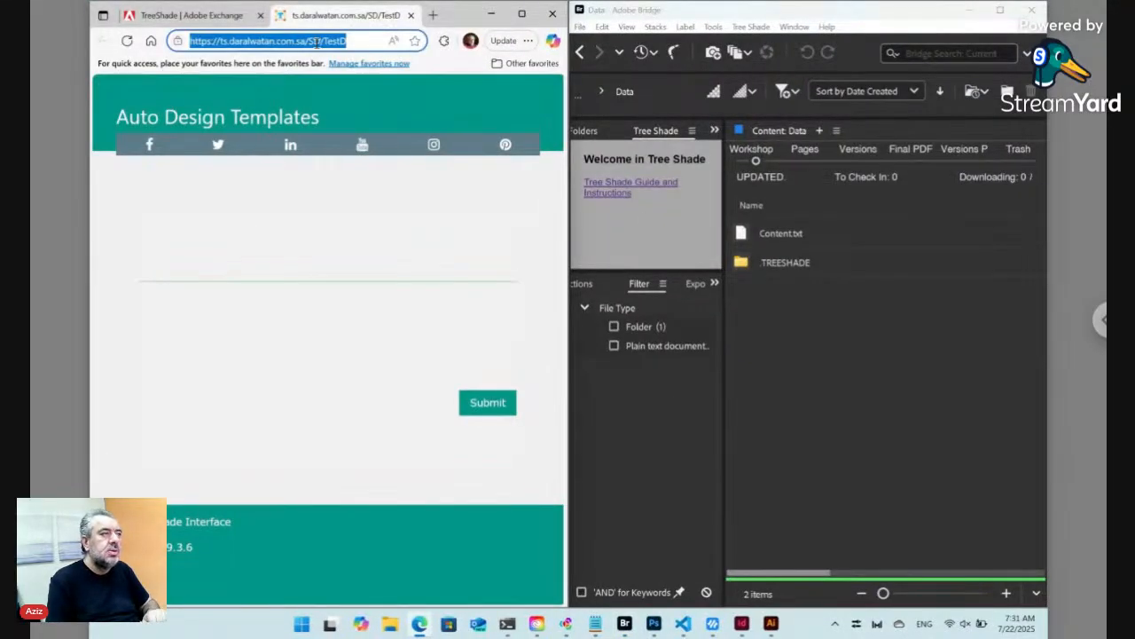
pyautogui.press('Return')
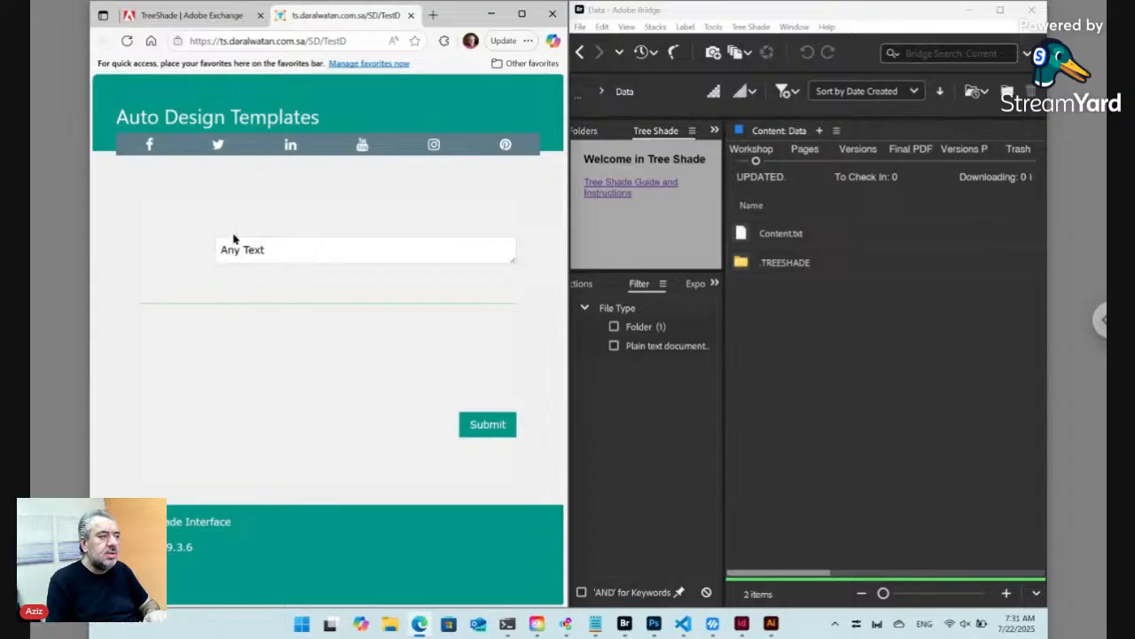
pyautogui.click(273, 250)
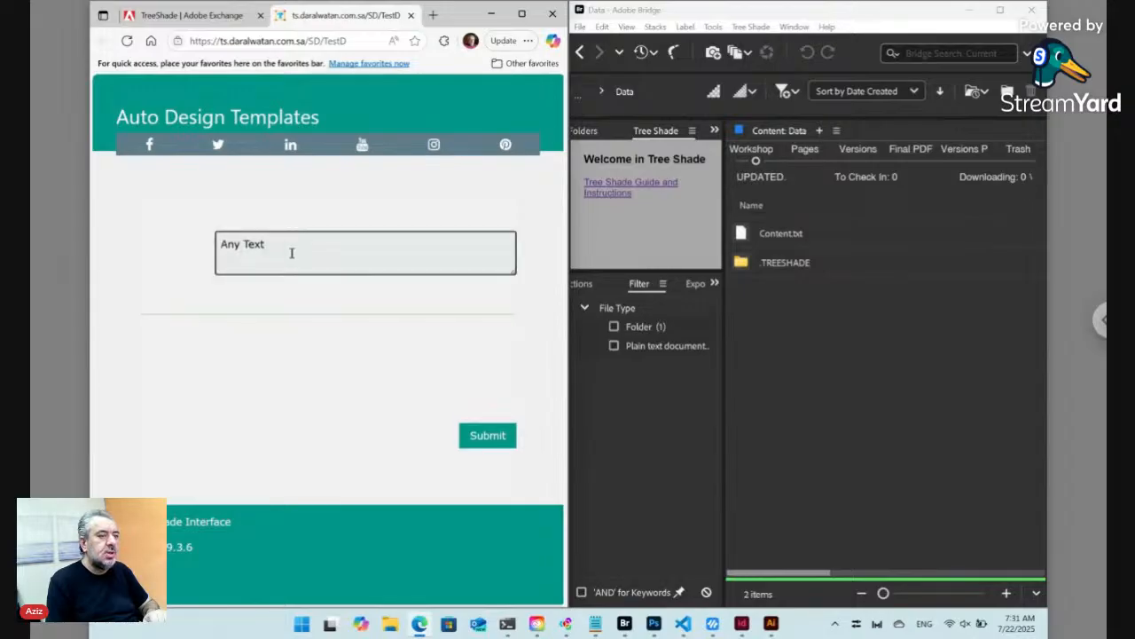
pyautogui.hotkey('ctrl', 'a')
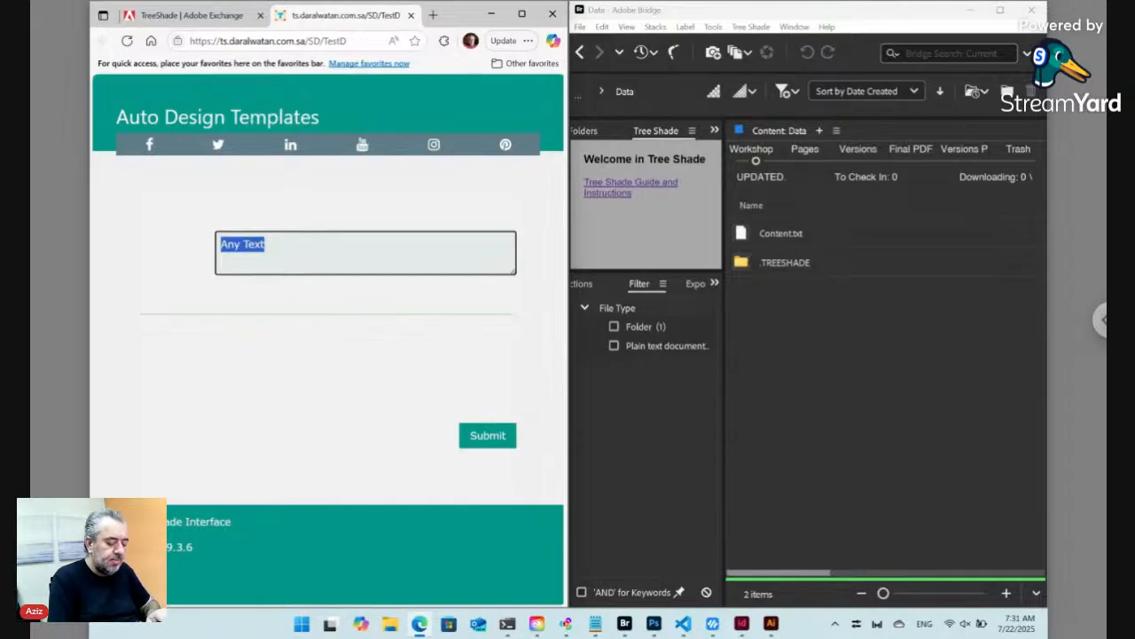
pyautogui.write('New content')
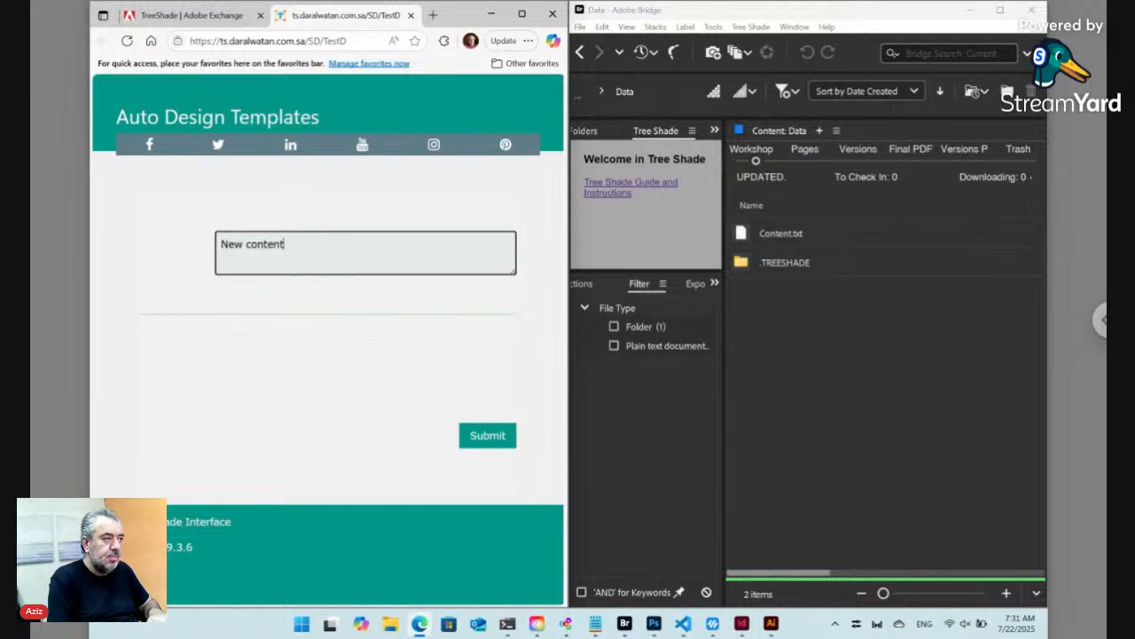
pyautogui.press('BackSpace')
pyautogui.write('. ')
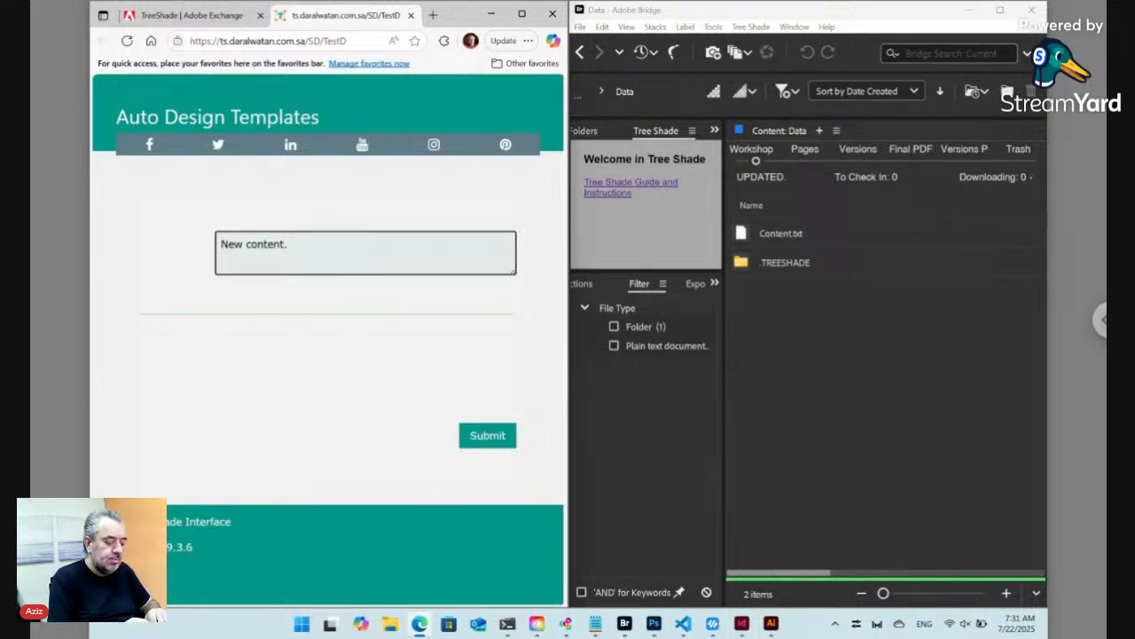
pyautogui.write('Hello ')
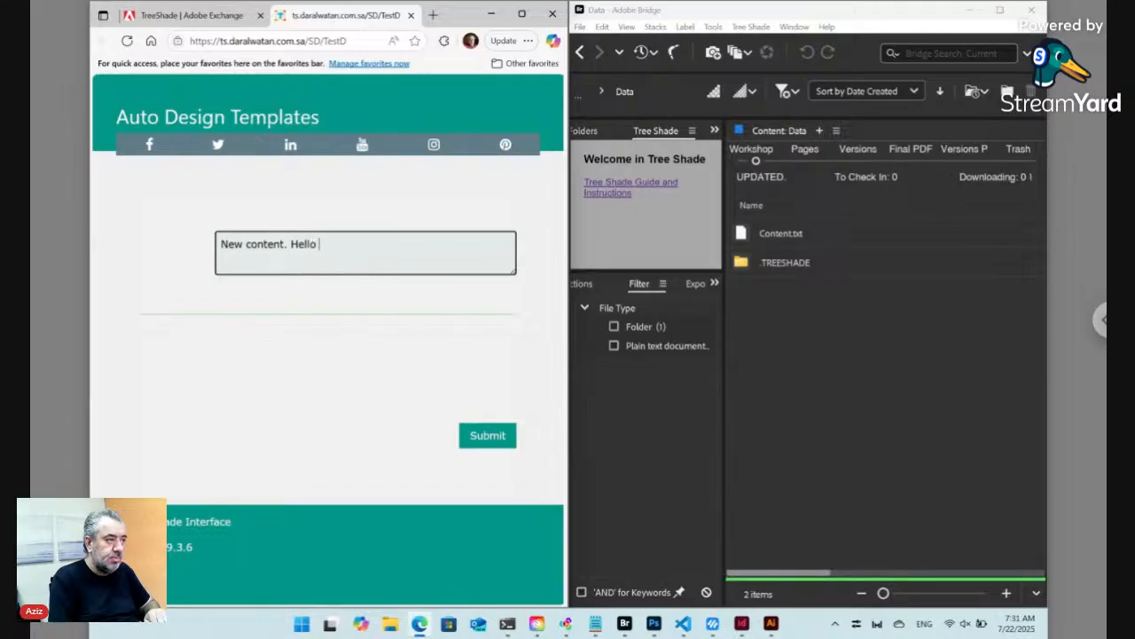
pyautogui.write('world.')
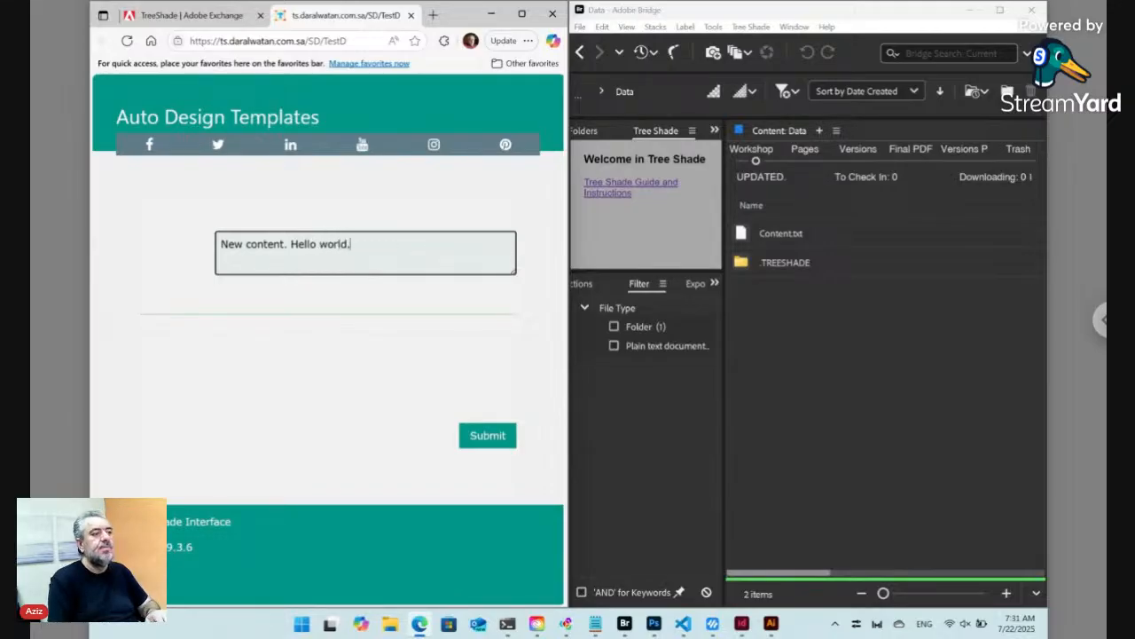
pyautogui.click(471, 432)
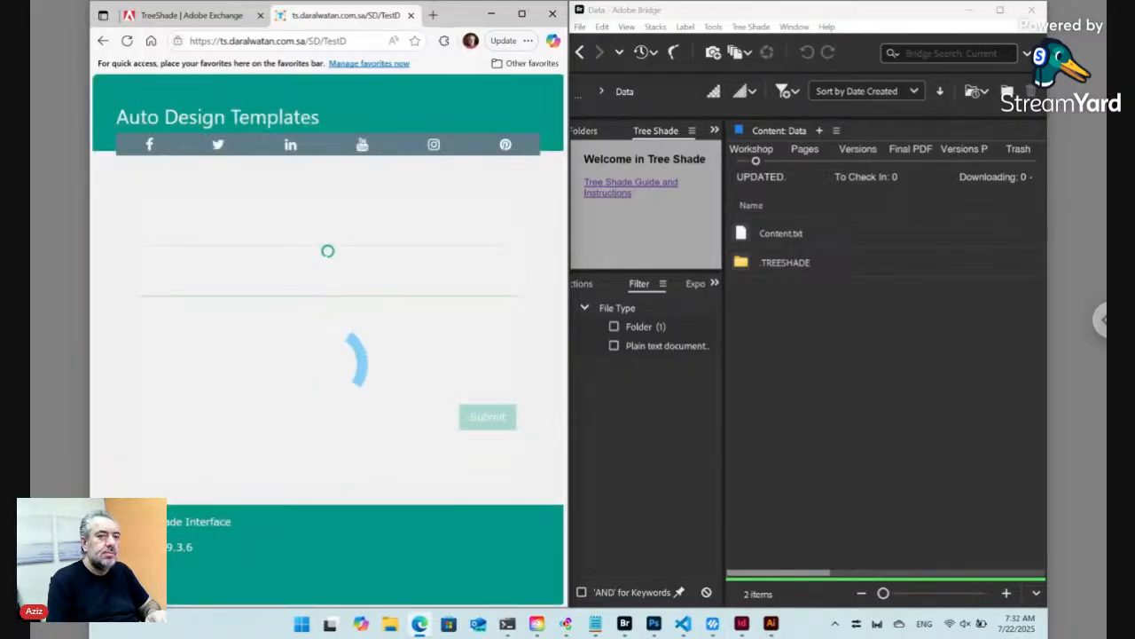
# Open Content.txt from the Data folder in Notepad to check its text, closing test.jsx, Content.txt and HOSTNAME.txt
pyautogui.click(790, 237)
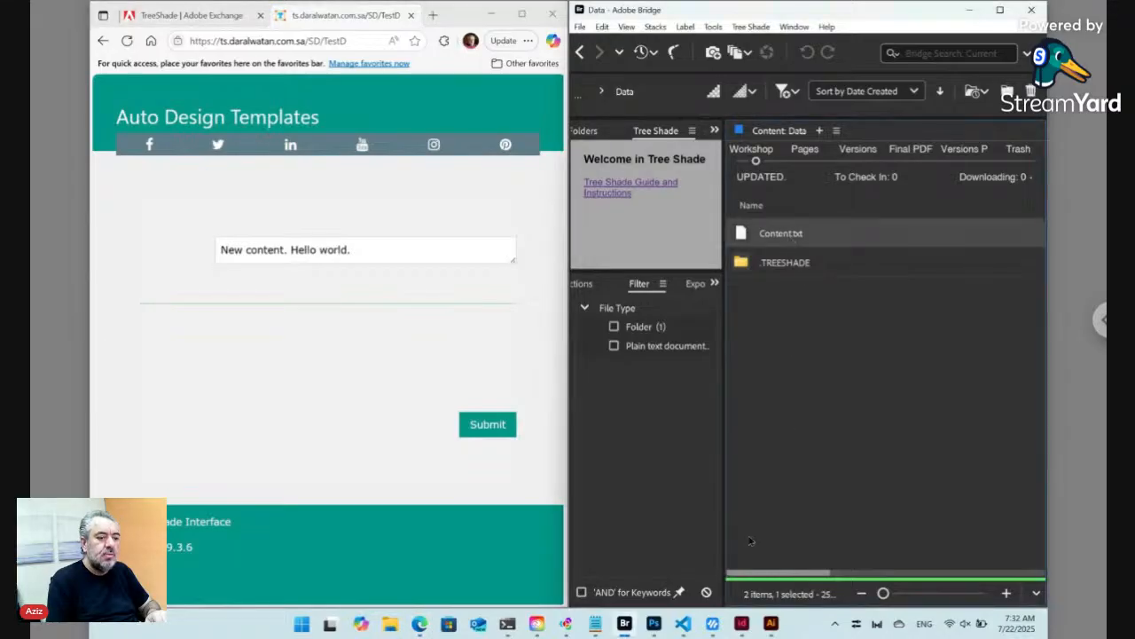
pyautogui.click(599, 625)
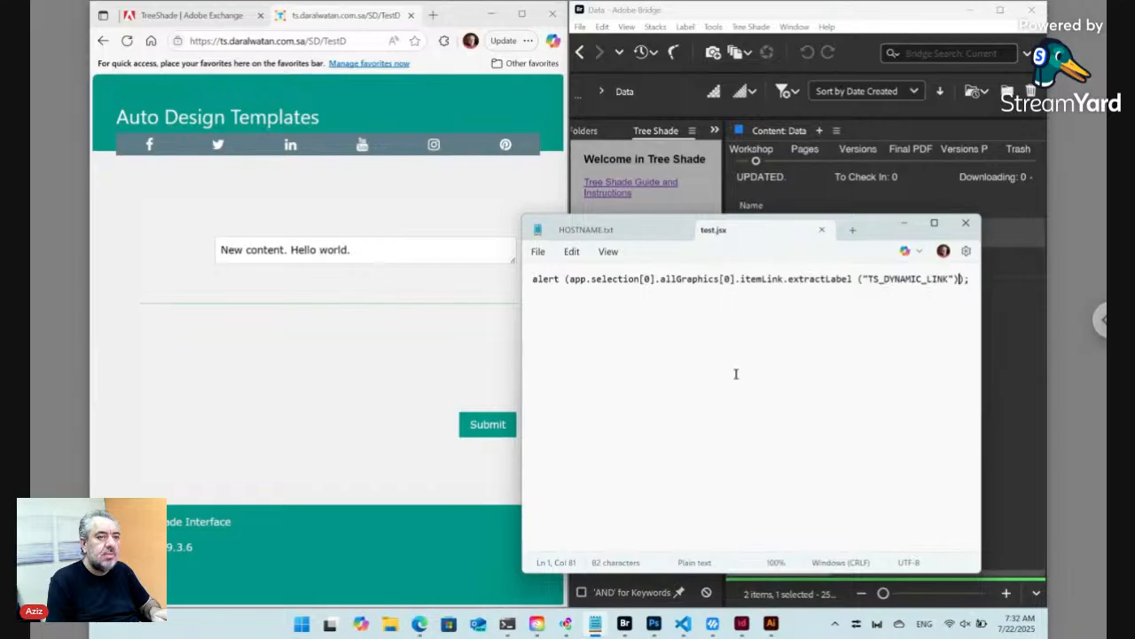
pyautogui.click(823, 231)
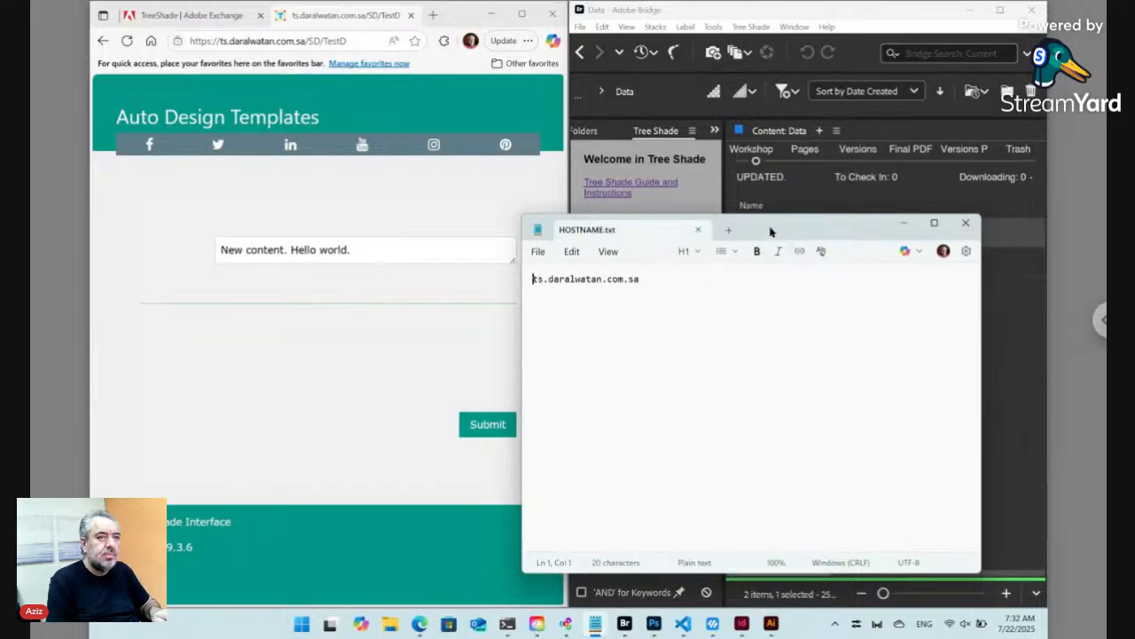
pyautogui.moveTo(770, 231); pyautogui.dragTo(686, 257)
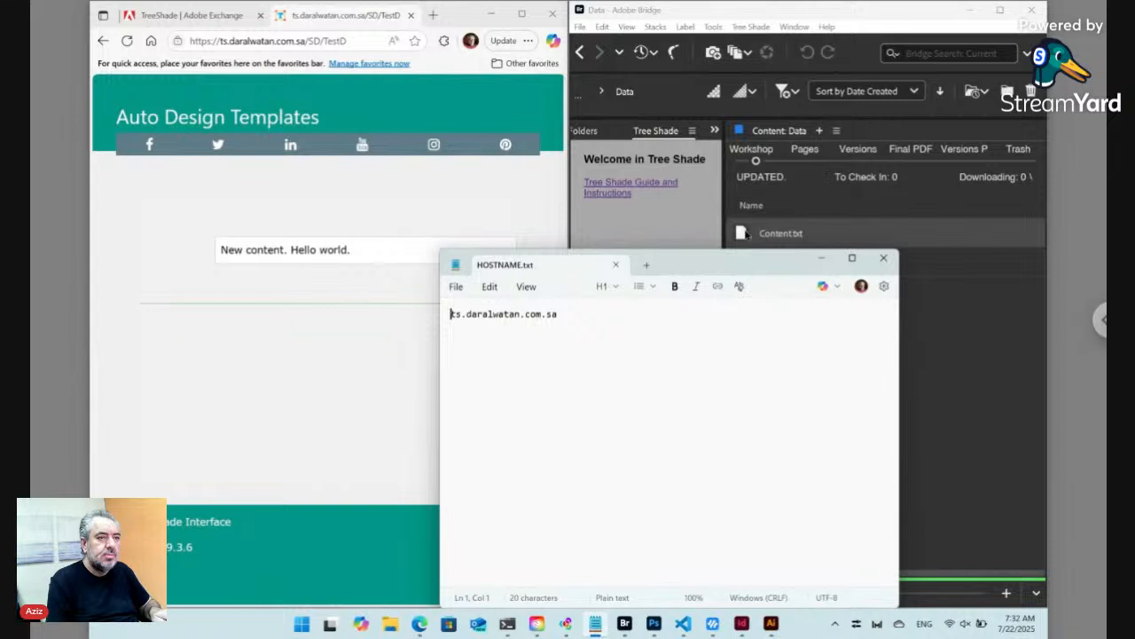
pyautogui.click(747, 234)
pyautogui.moveTo(747, 233); pyautogui.dragTo(675, 392)
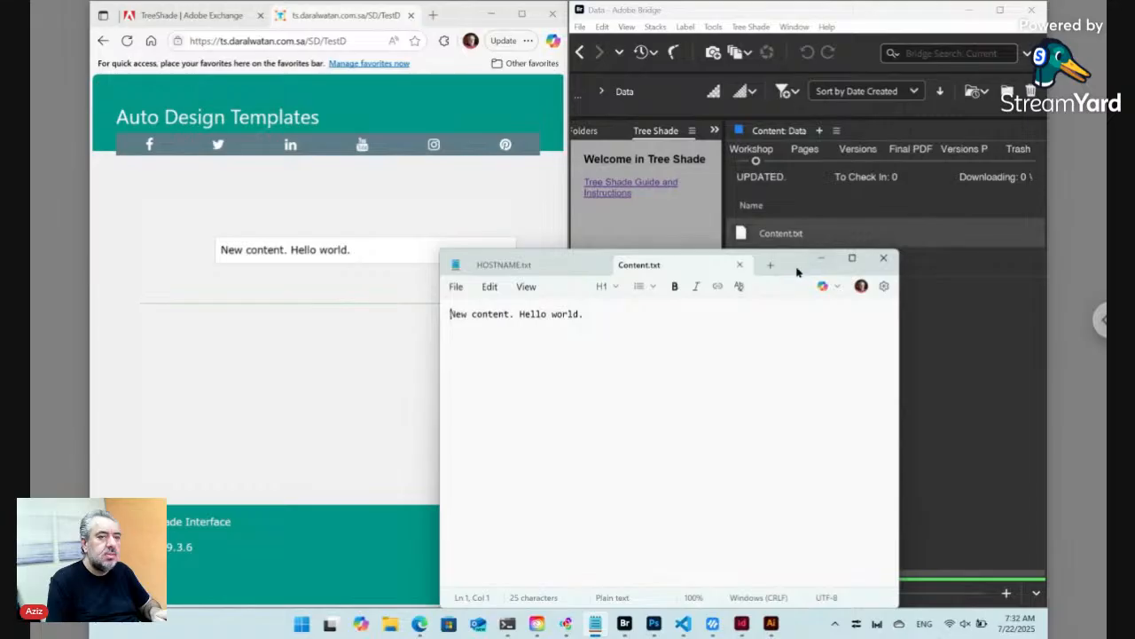
pyautogui.moveTo(796, 272); pyautogui.dragTo(803, 268)
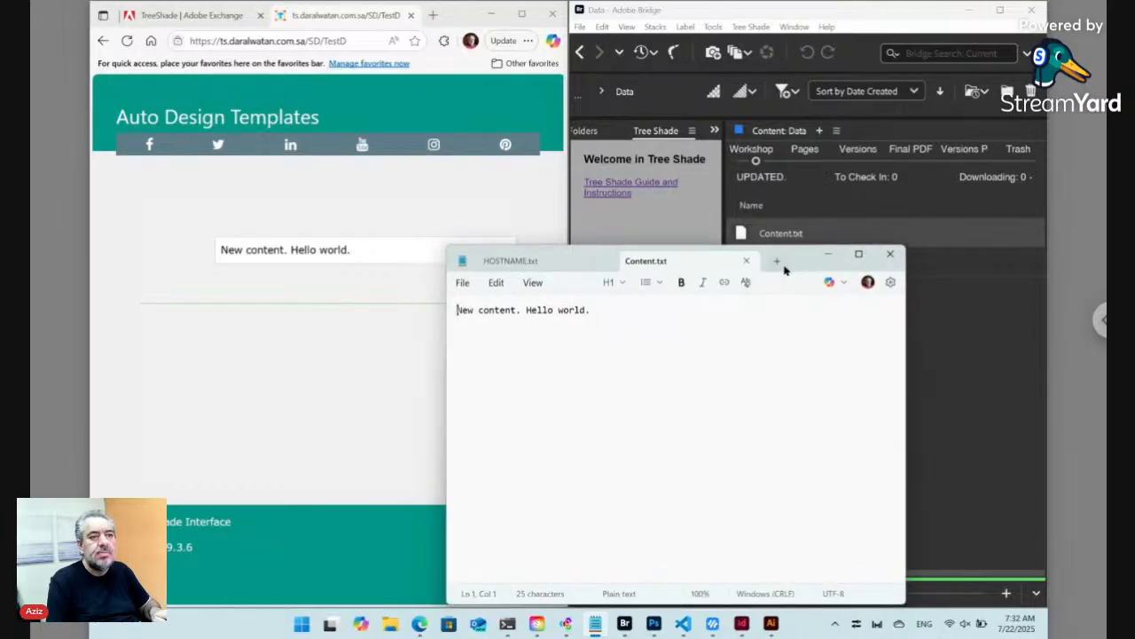
pyautogui.click(748, 262)
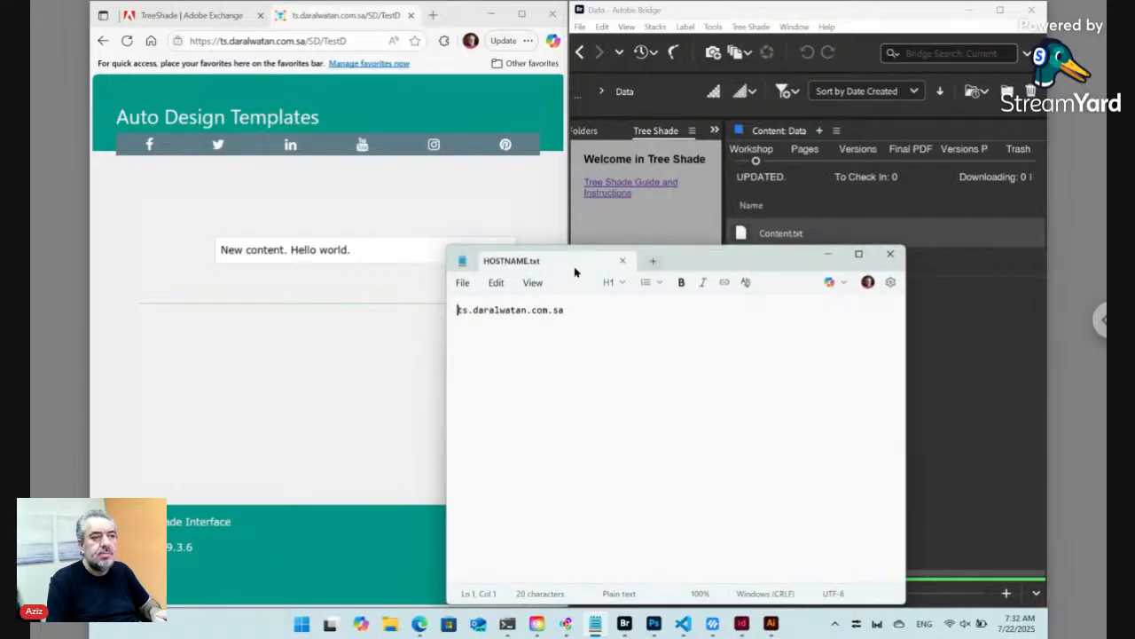
pyautogui.click(623, 263)
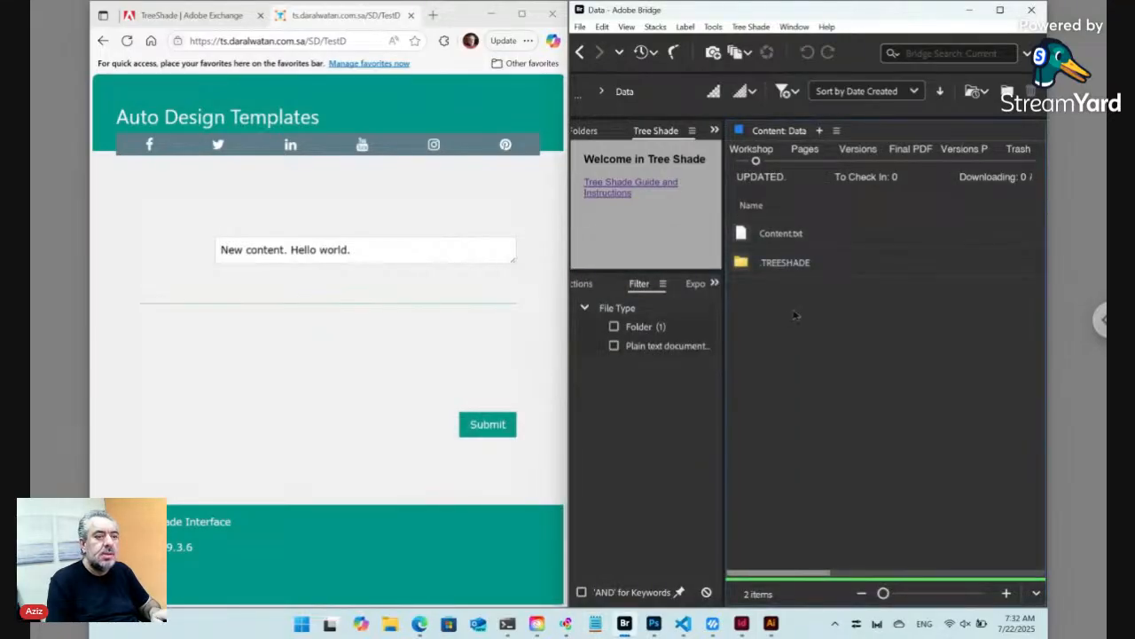
# Switch to the browser and open unsplash.com in a new tab
pyautogui.click(422, 625)
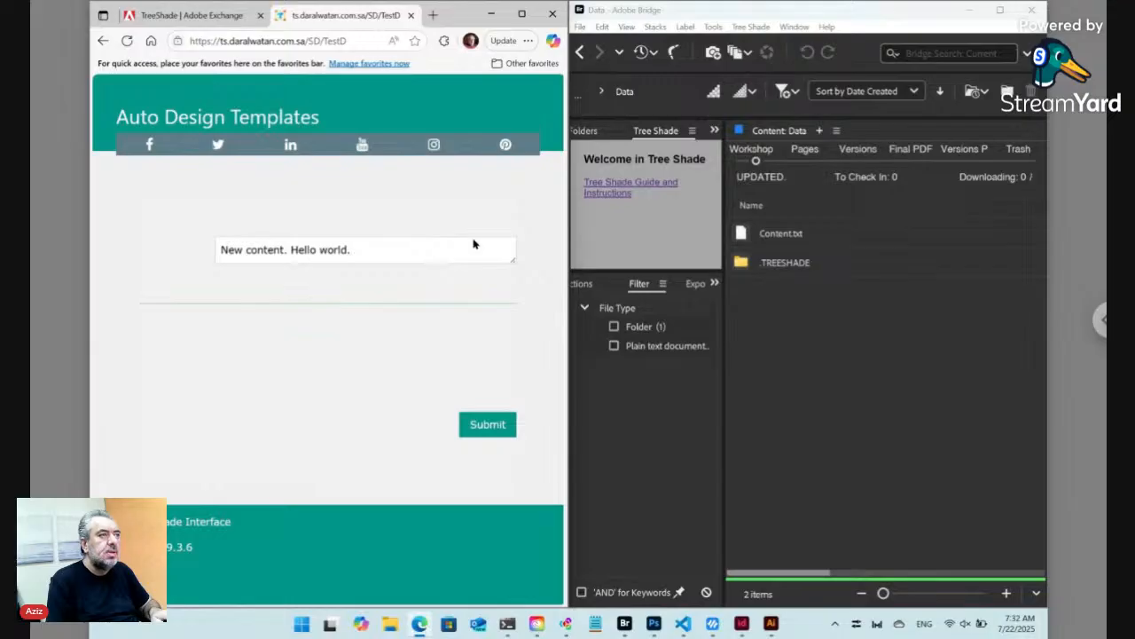
pyautogui.click(434, 15)
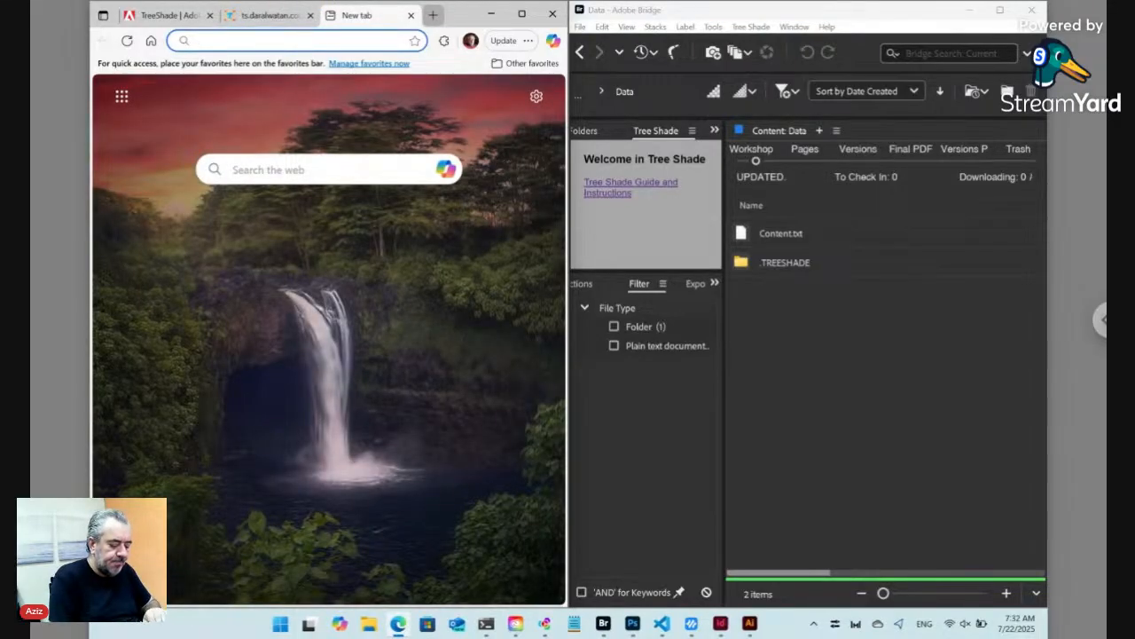
pyautogui.write('unsplash')
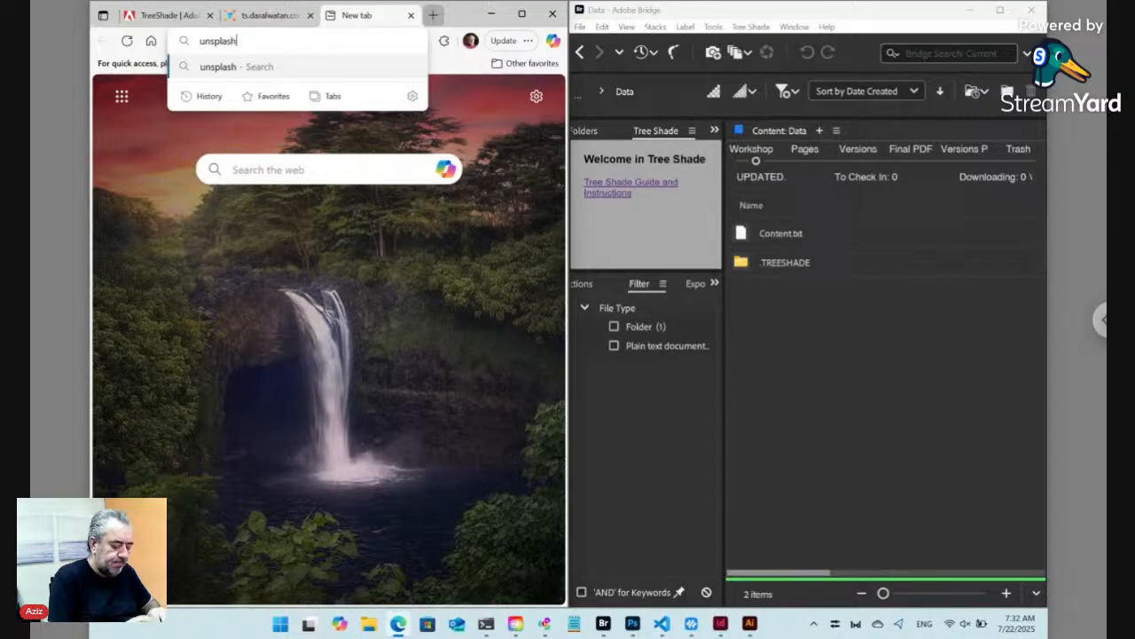
pyautogui.write('.com')
pyautogui.press('Return')
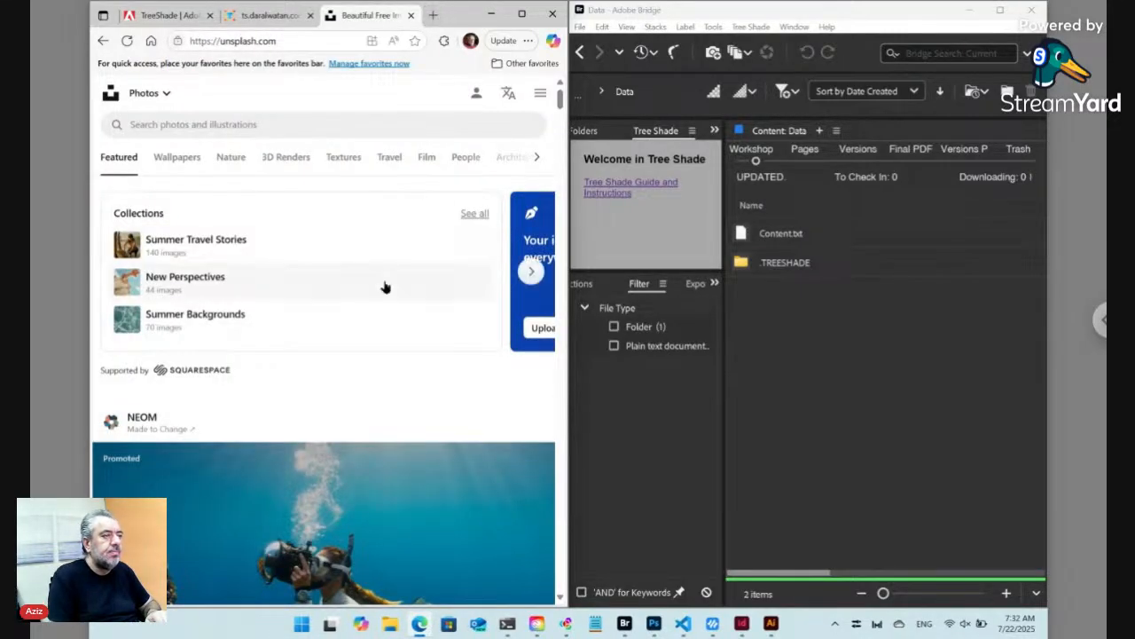
# Find the photo of a sunset over a snowy mountain landscape on Unsplash and download it for free
pyautogui.scroll(-2, 386, 286)
pyautogui.scroll(-5, 386, 286)
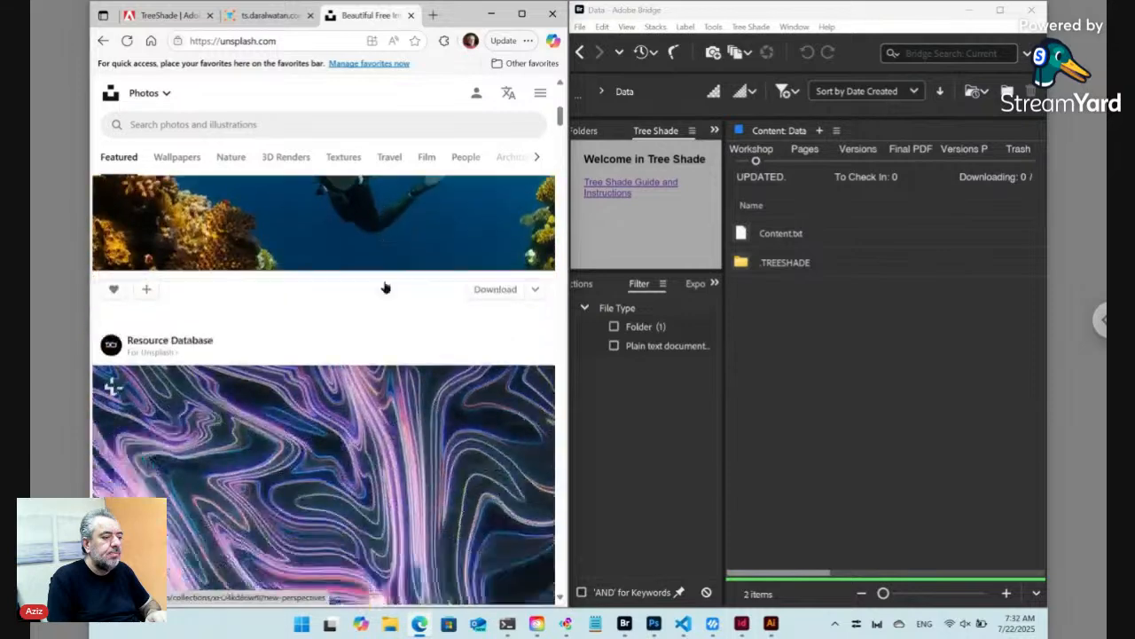
pyautogui.scroll(-5, 385, 286)
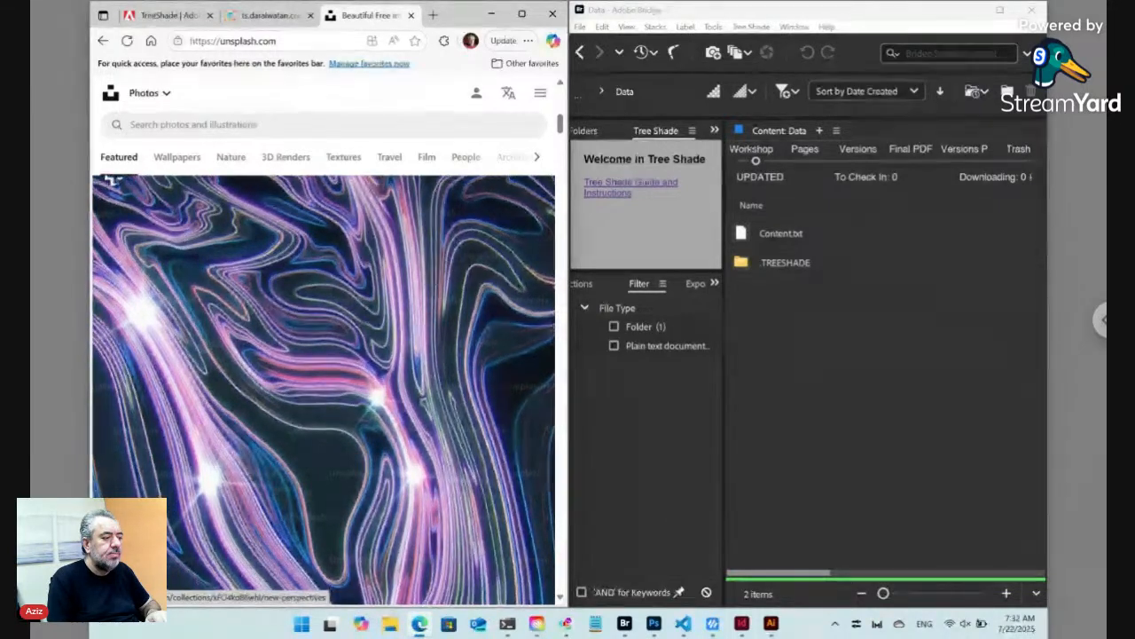
pyautogui.scroll(-3, 386, 286)
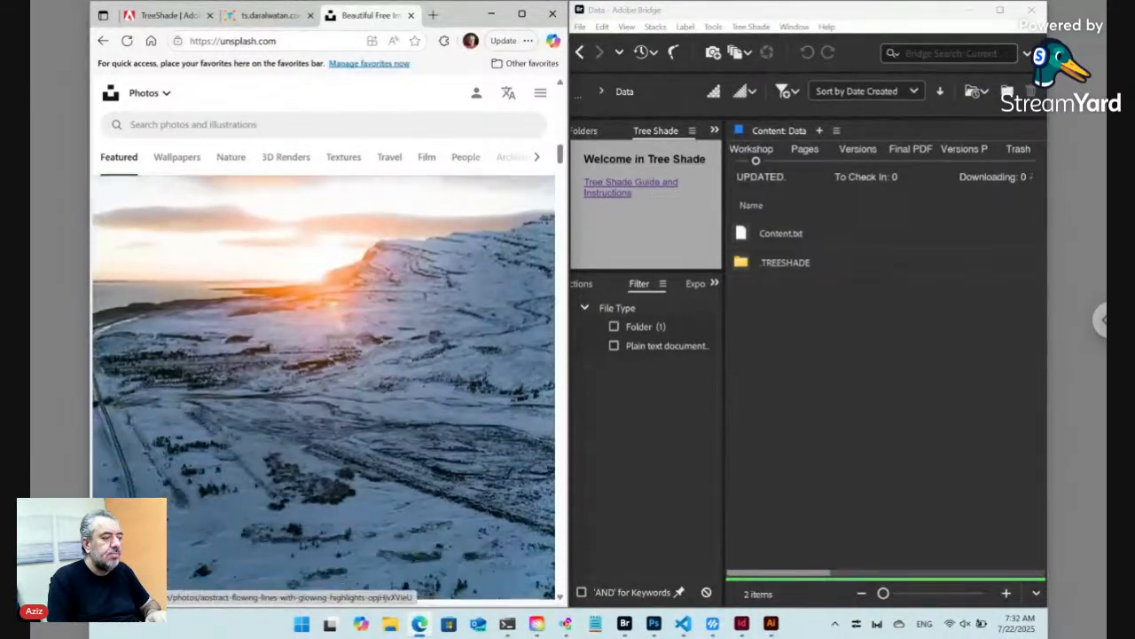
pyautogui.click(461, 236)
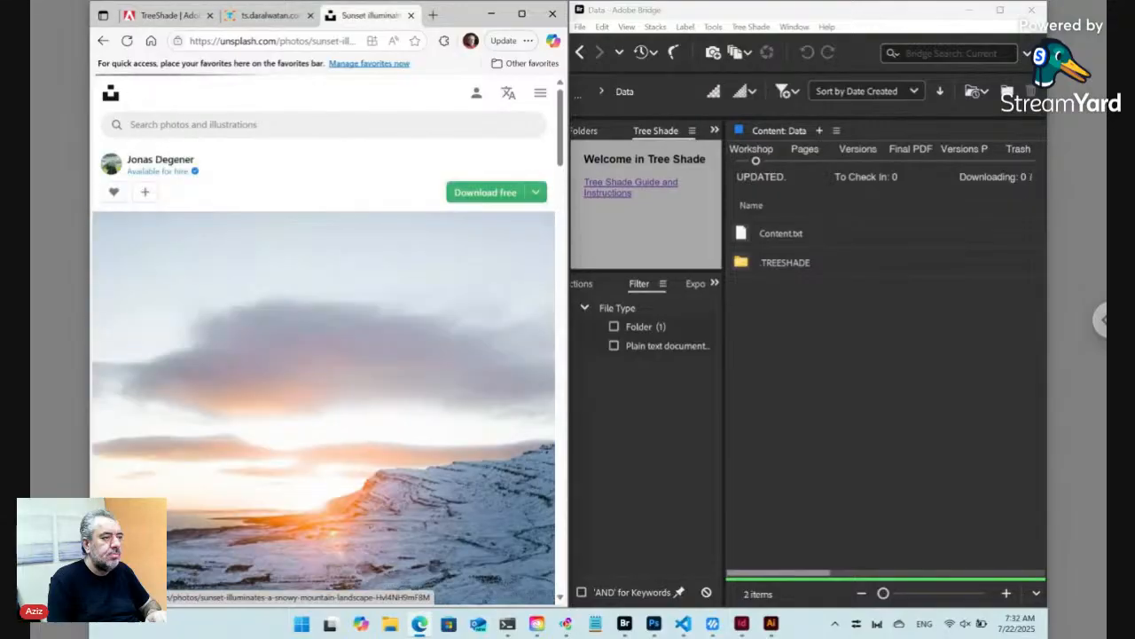
pyautogui.click(469, 196)
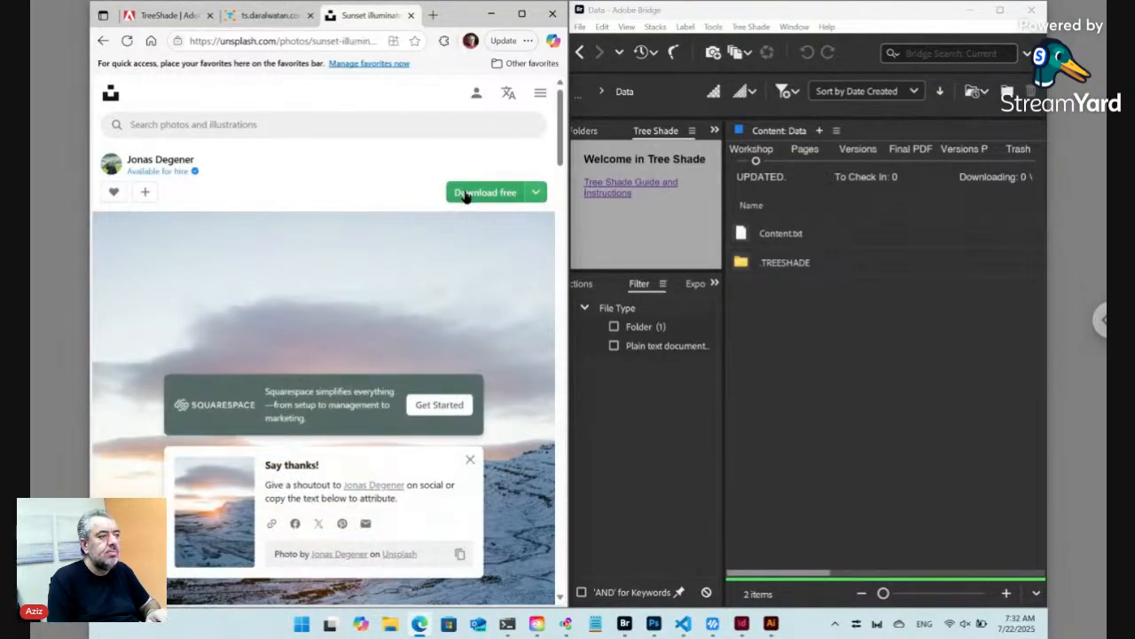
# Show the downloaded sunset photo in its Downloads folder and copy it into the Data folder in Bridge
pyautogui.moveTo(306, 108); pyautogui.dragTo(468, 232)
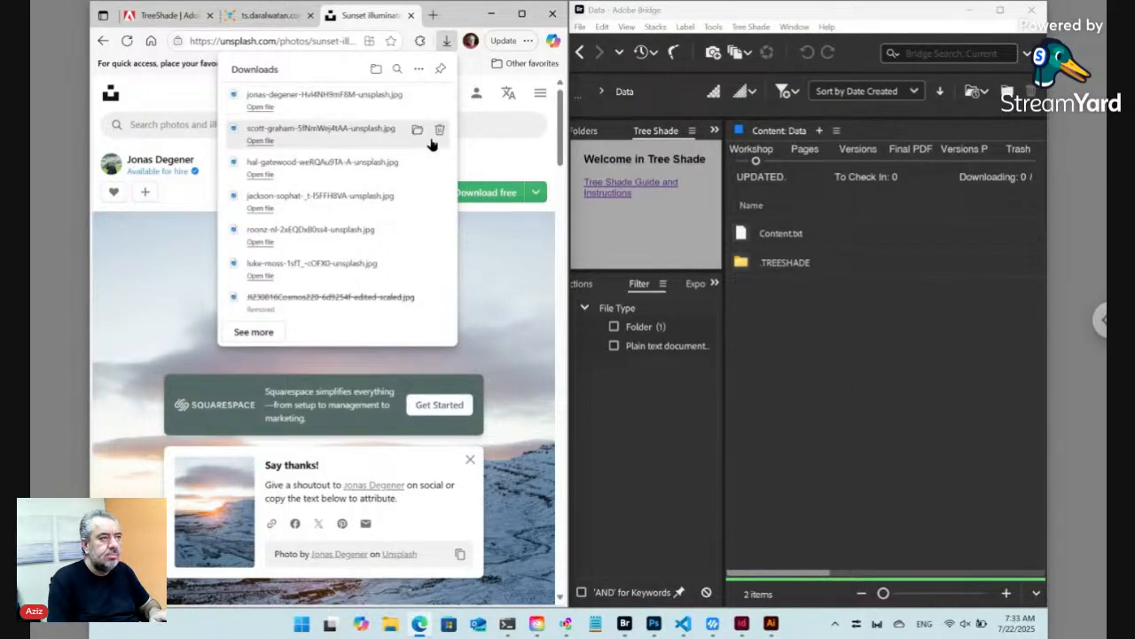
pyautogui.click(416, 94)
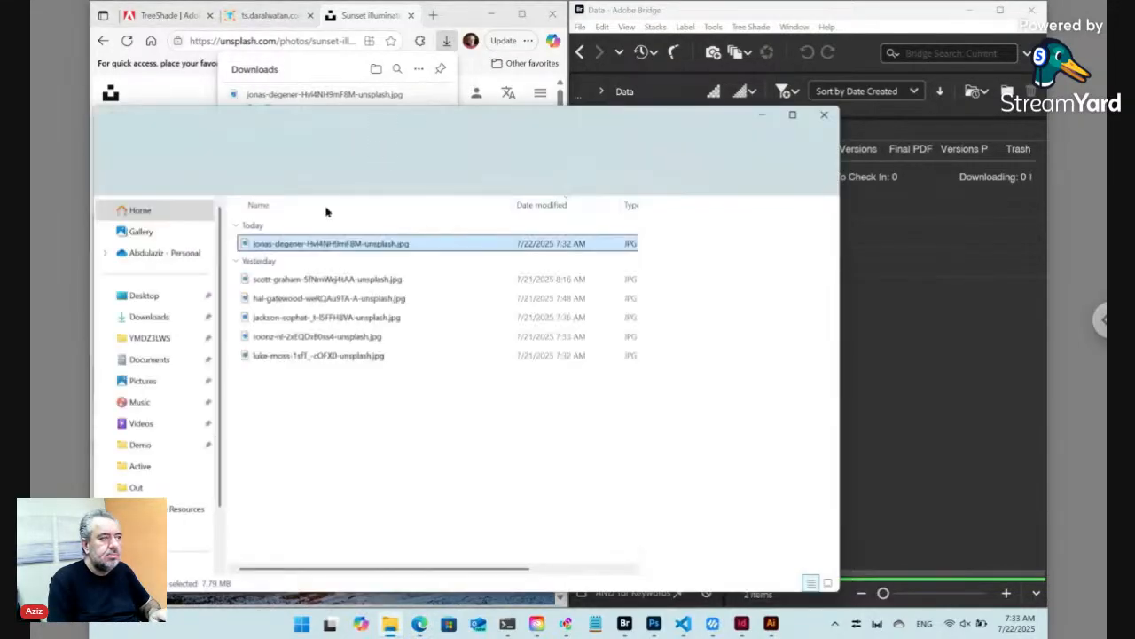
pyautogui.moveTo(246, 246); pyautogui.dragTo(876, 410)
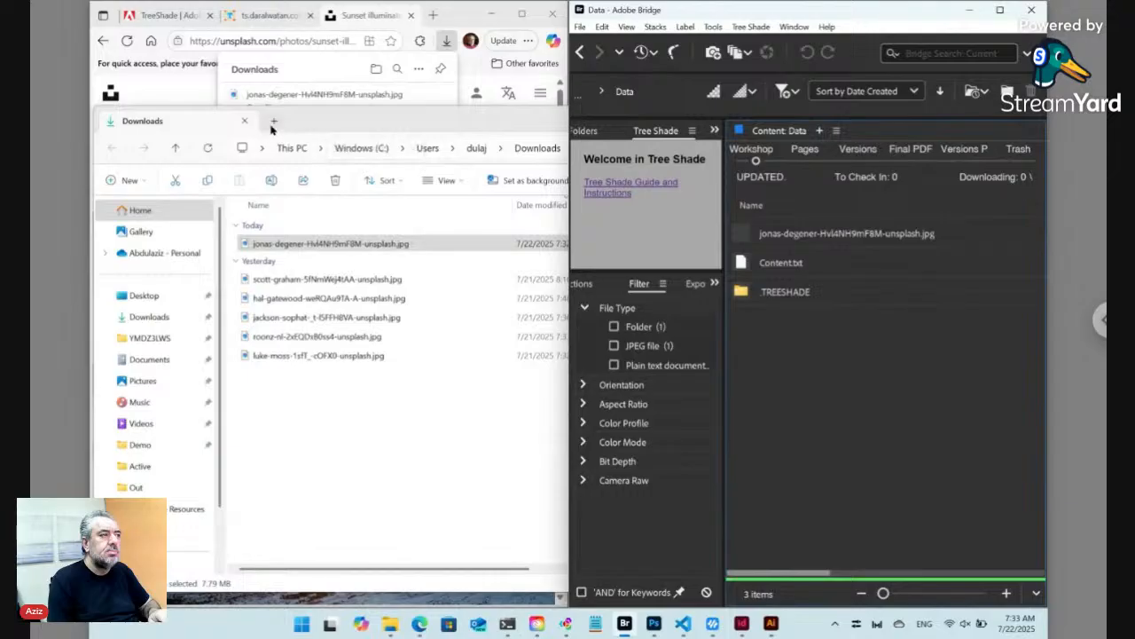
# Return to the TestD online form, reload it and place the cursor in the Content text field
pyautogui.click(282, 16)
pyautogui.click(280, 41)
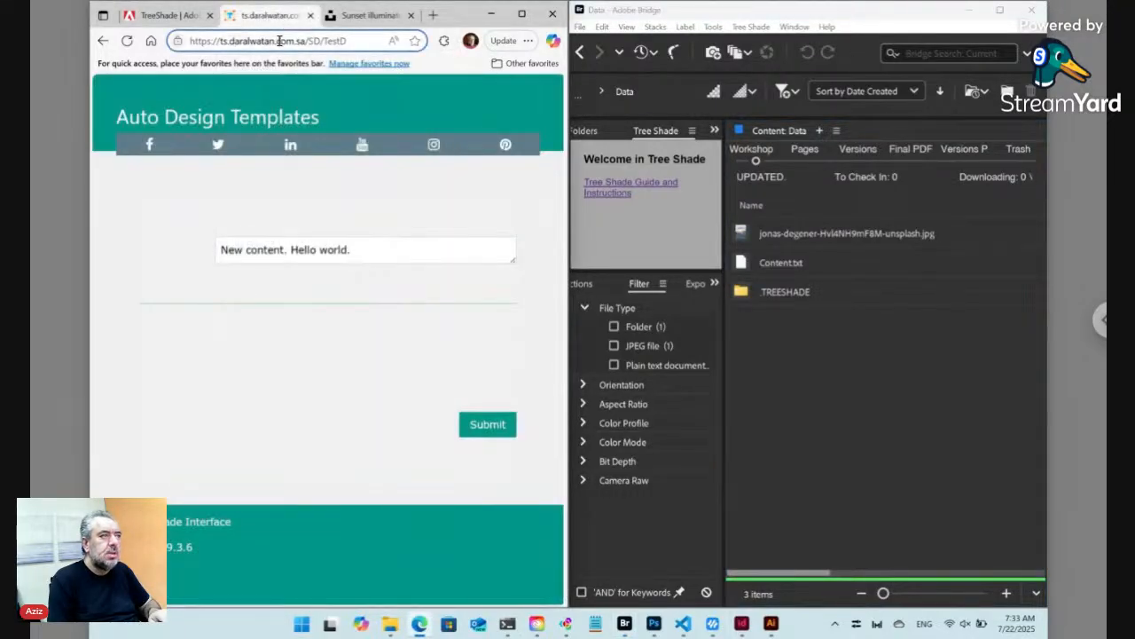
pyautogui.press('Return')
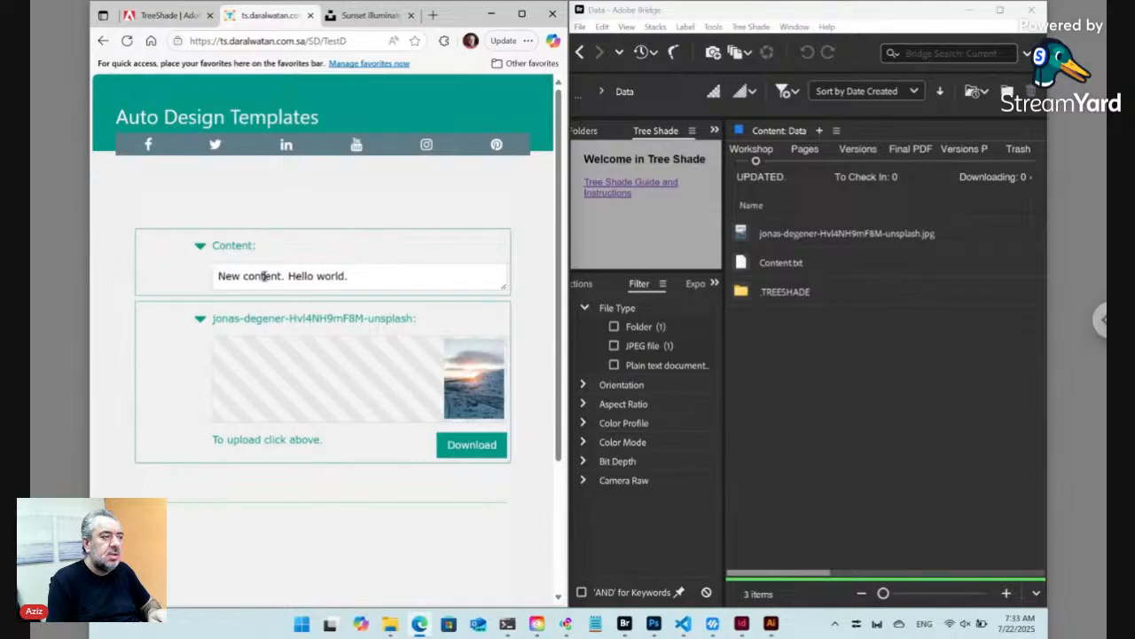
pyautogui.click(366, 277)
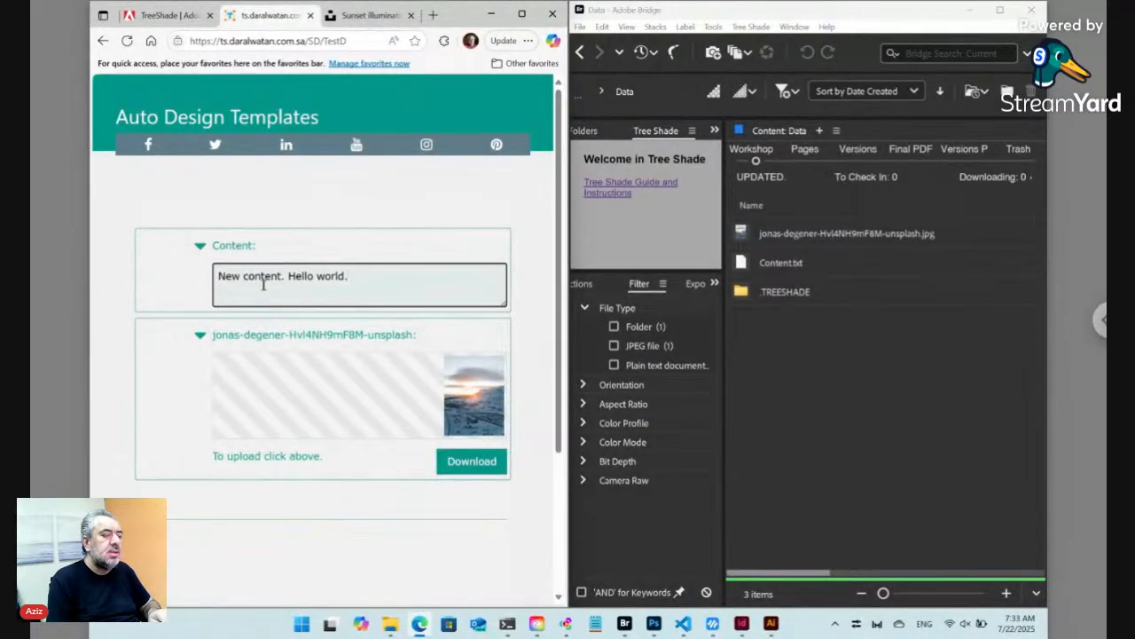
# Choose the sea cliff JPG from Downloads as the replacement image in the form's photo field
pyautogui.click(452, 391)
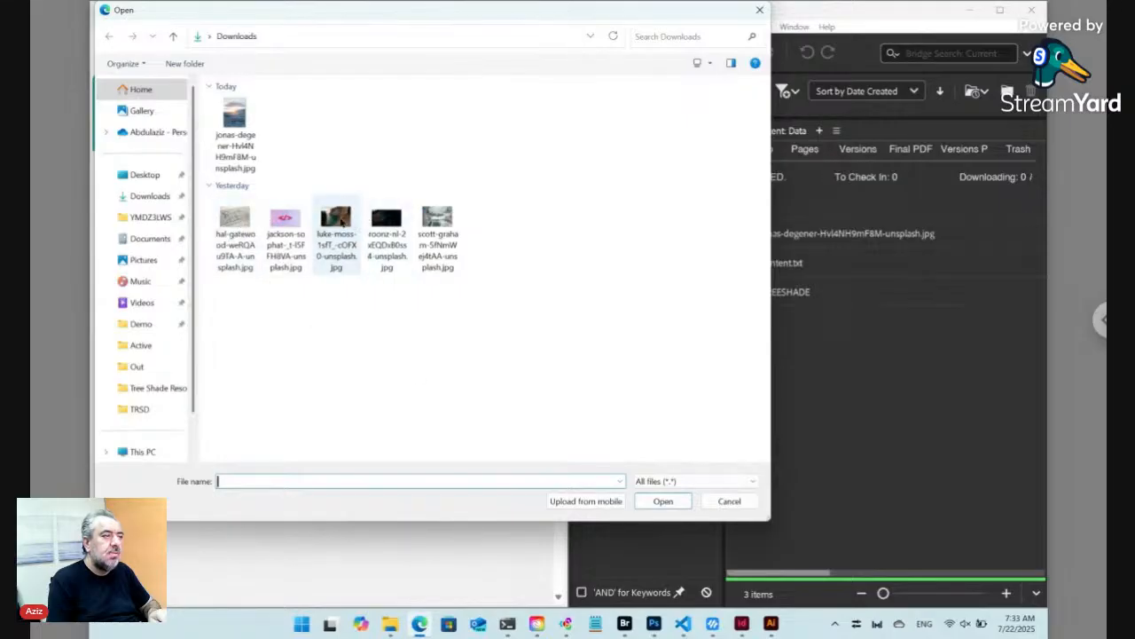
pyautogui.click(342, 227)
pyautogui.click(663, 501)
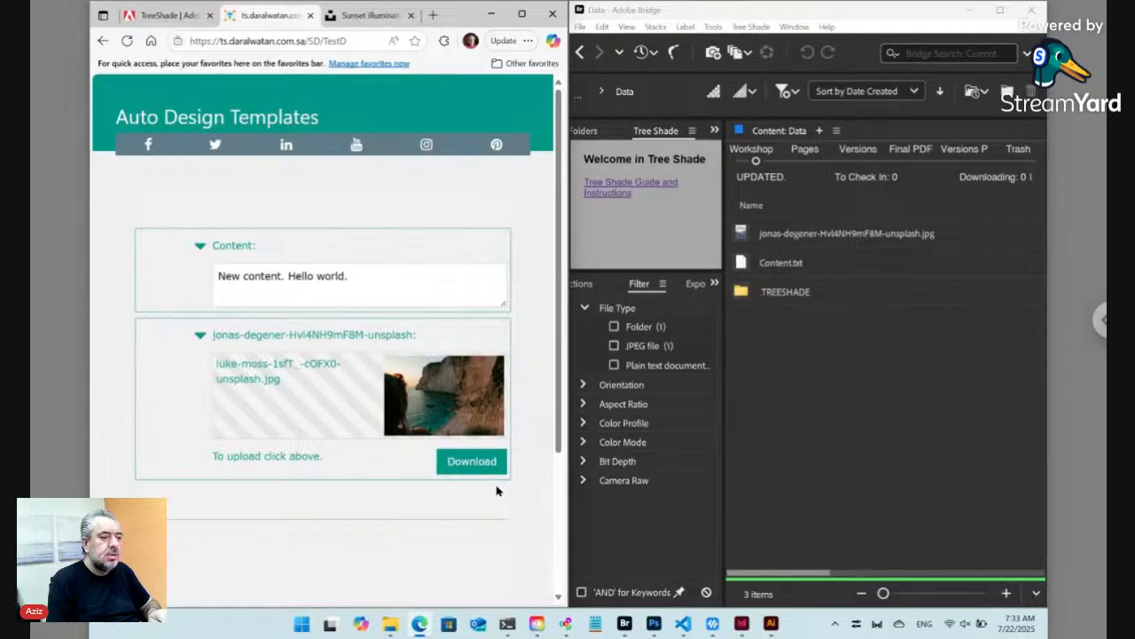
# Replace the form's Content text with "Mountains" and submit the form
pyautogui.scroll(-3, 493, 486)
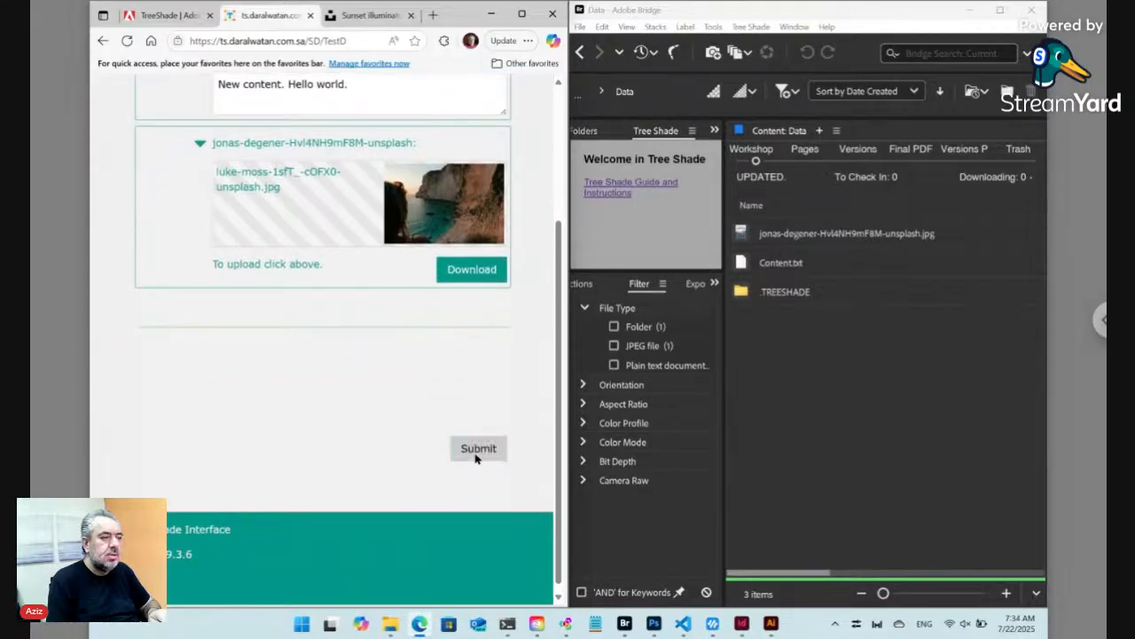
pyautogui.click(285, 84)
pyautogui.hotkey('ctrl', 'a')
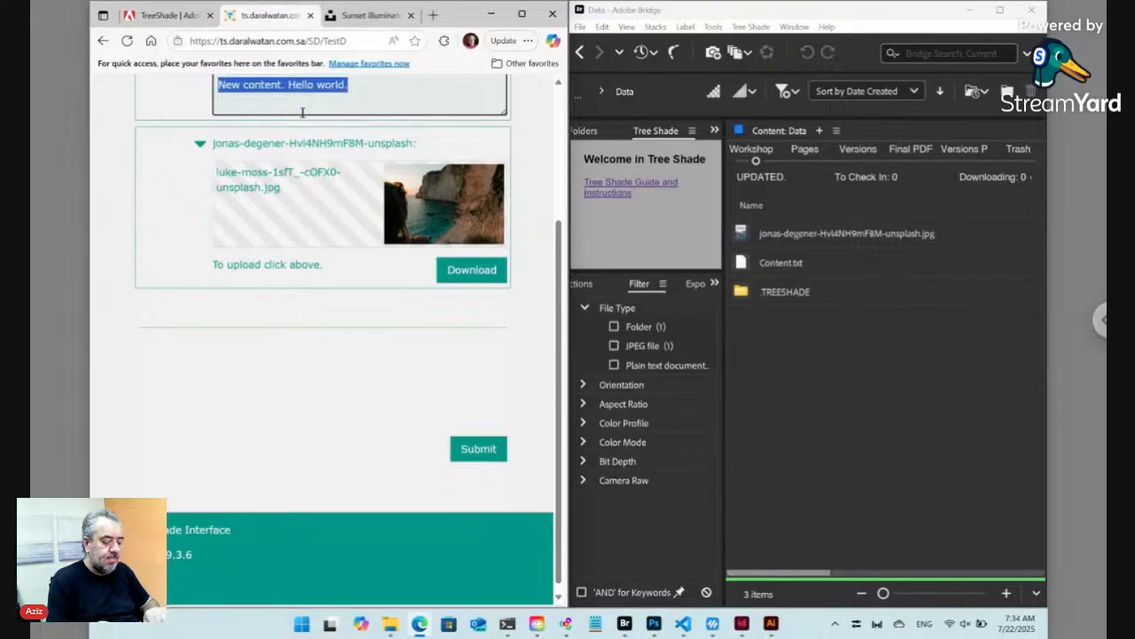
pyautogui.write('Mountains')
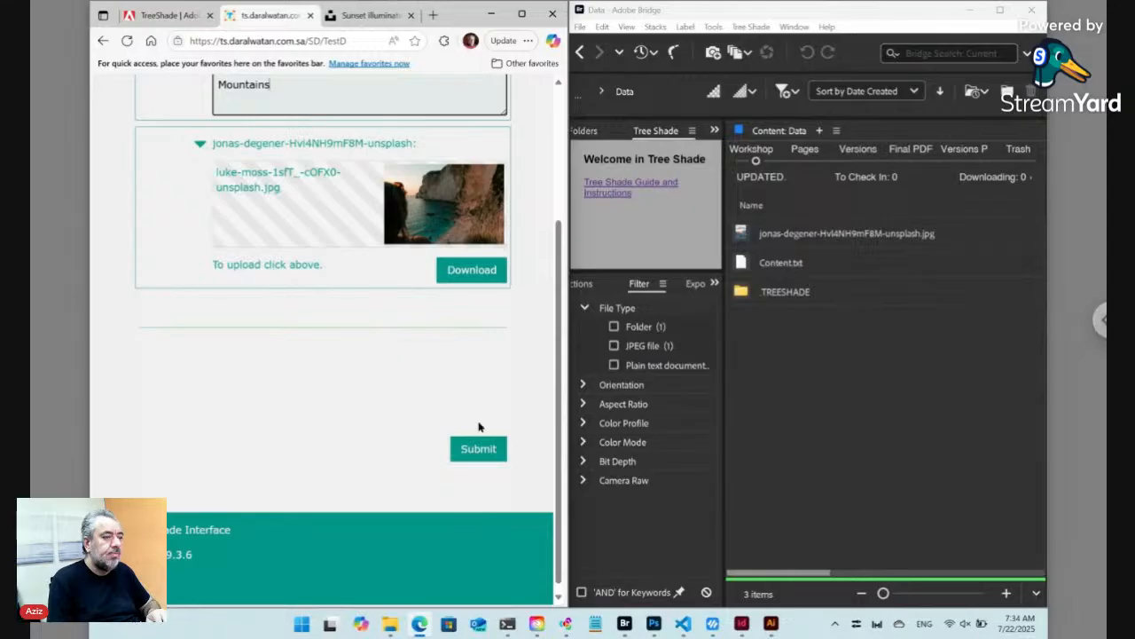
pyautogui.click(484, 451)
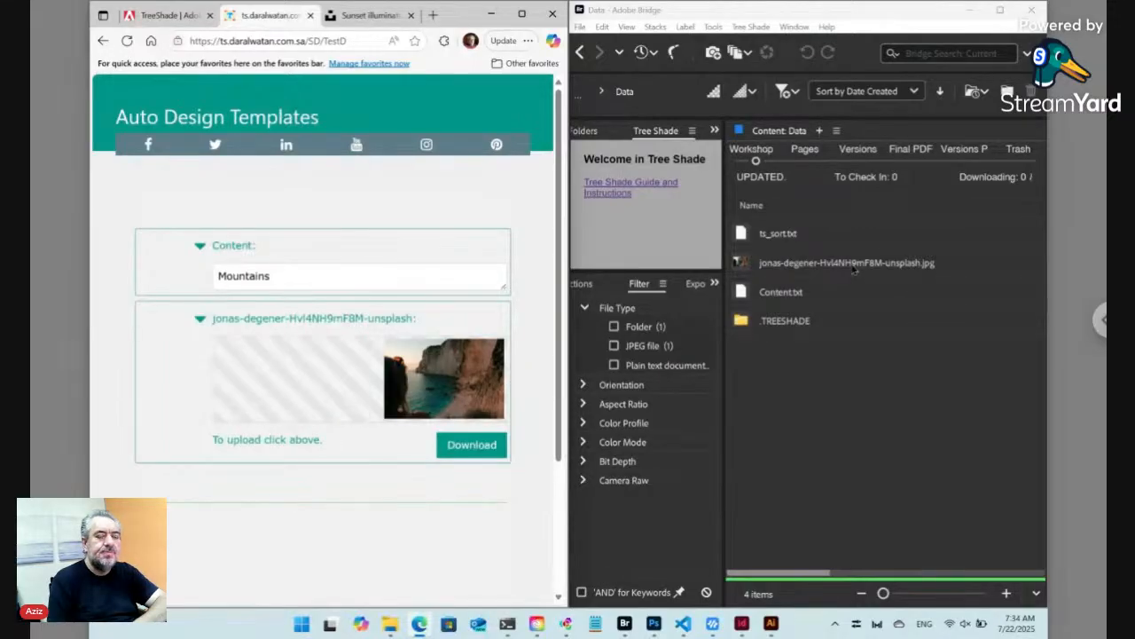
# Rename the JPG image in the Data folder to Photo.jpg in Bridge and reload the TestD online form
pyautogui.click(854, 270)
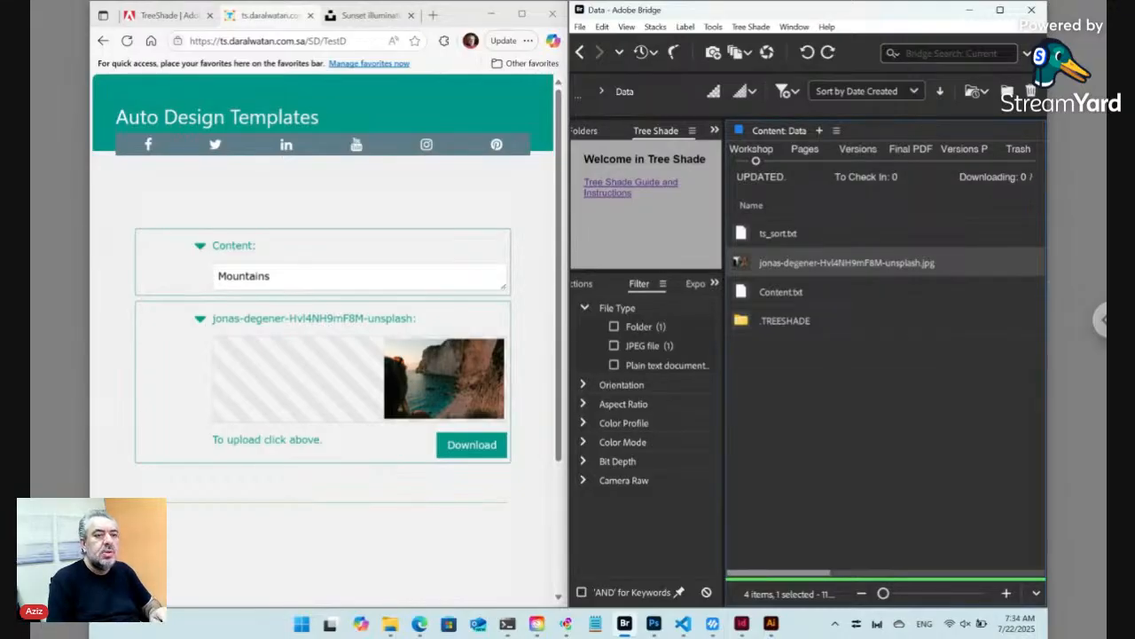
pyautogui.press('F2')
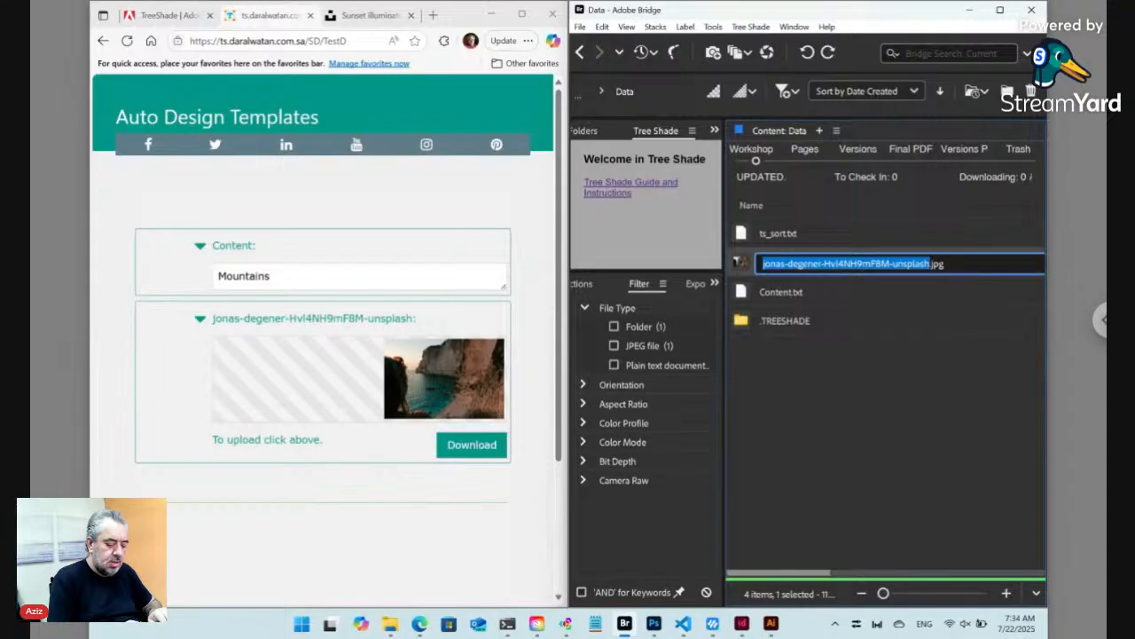
pyautogui.write('Photo')
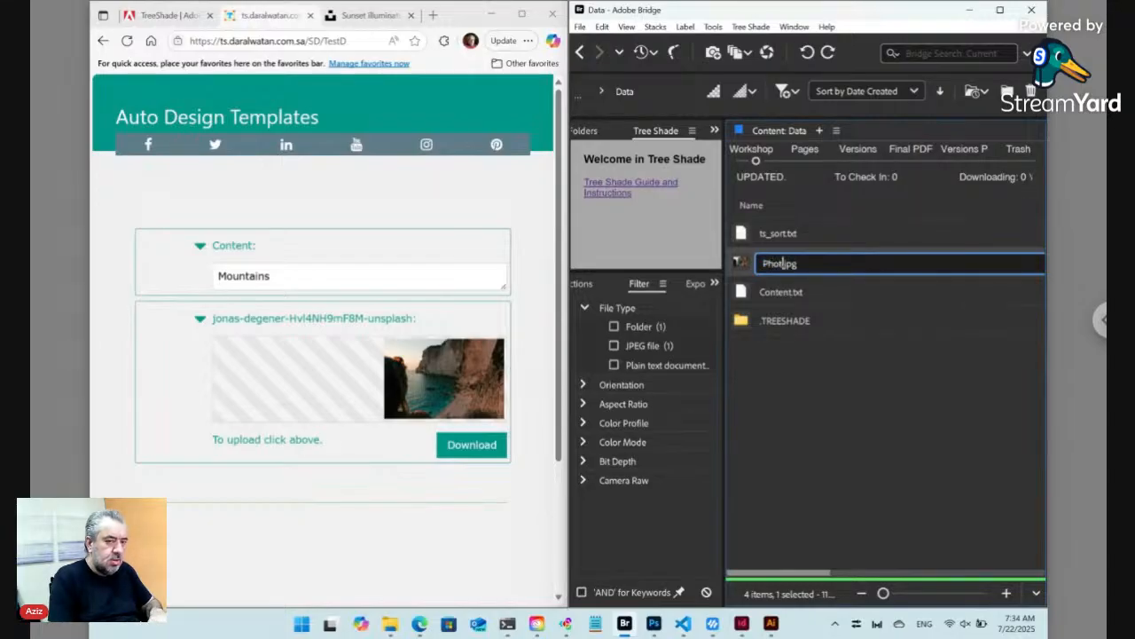
pyautogui.press('Return')
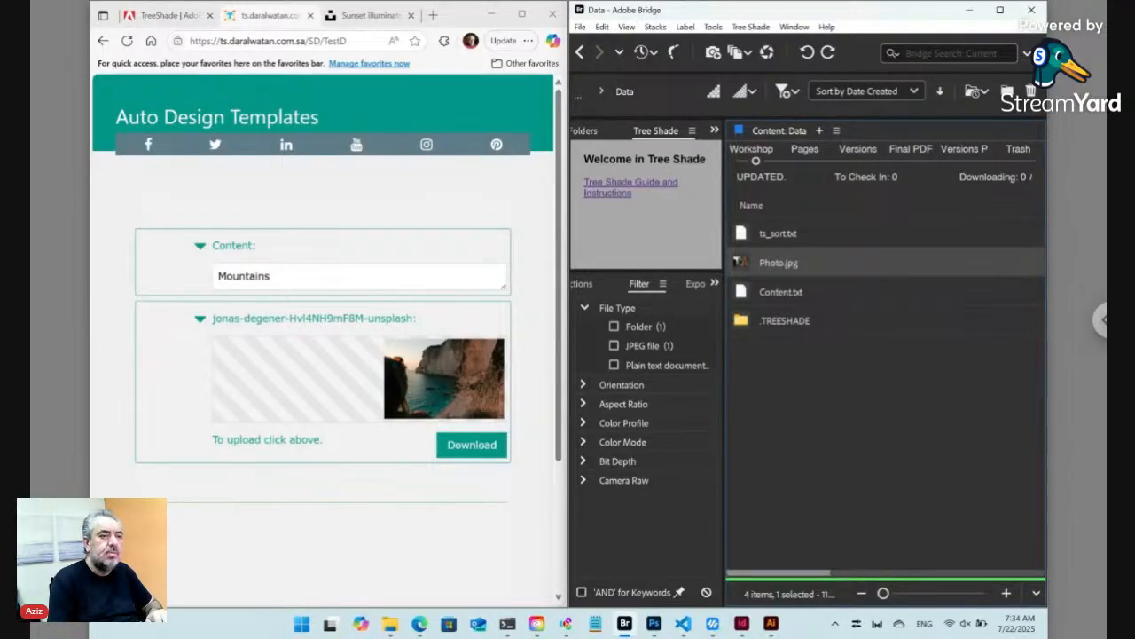
pyautogui.click(338, 40)
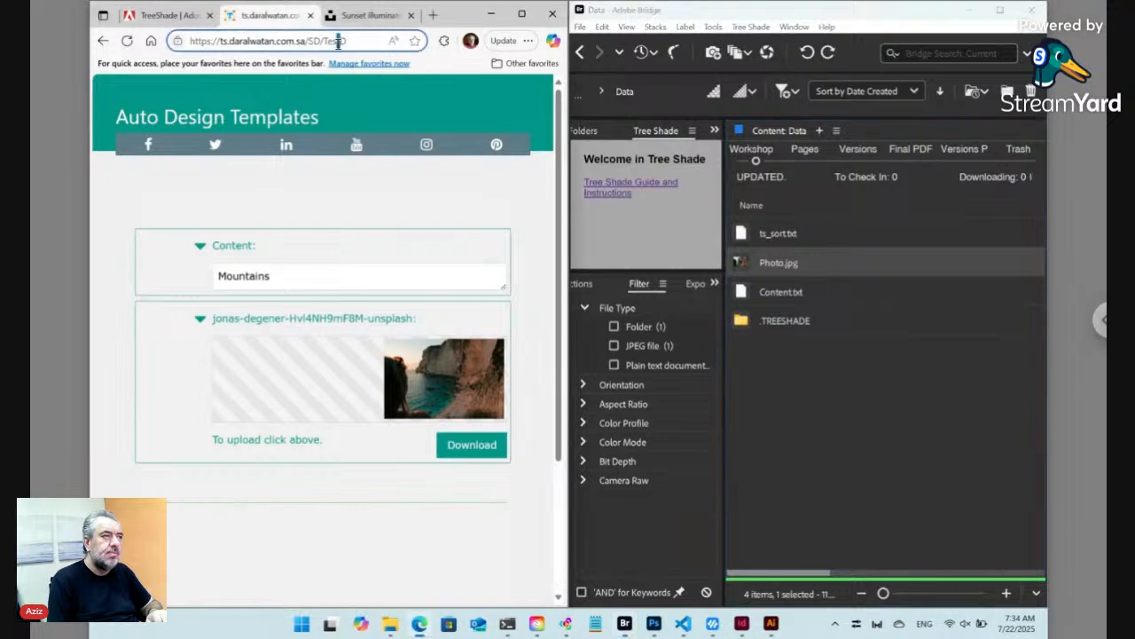
pyautogui.press('Return')
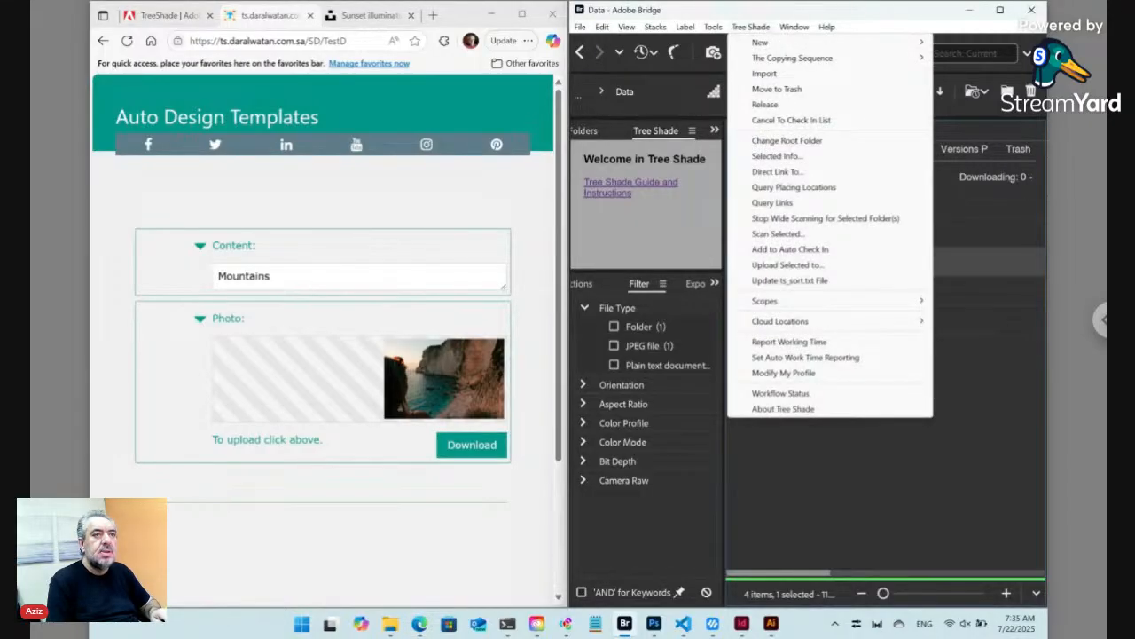
# Start a new text file from the Plain template in the TestD Data folder, naming it ID12345.txt
pyautogui.moveTo(761, 43)
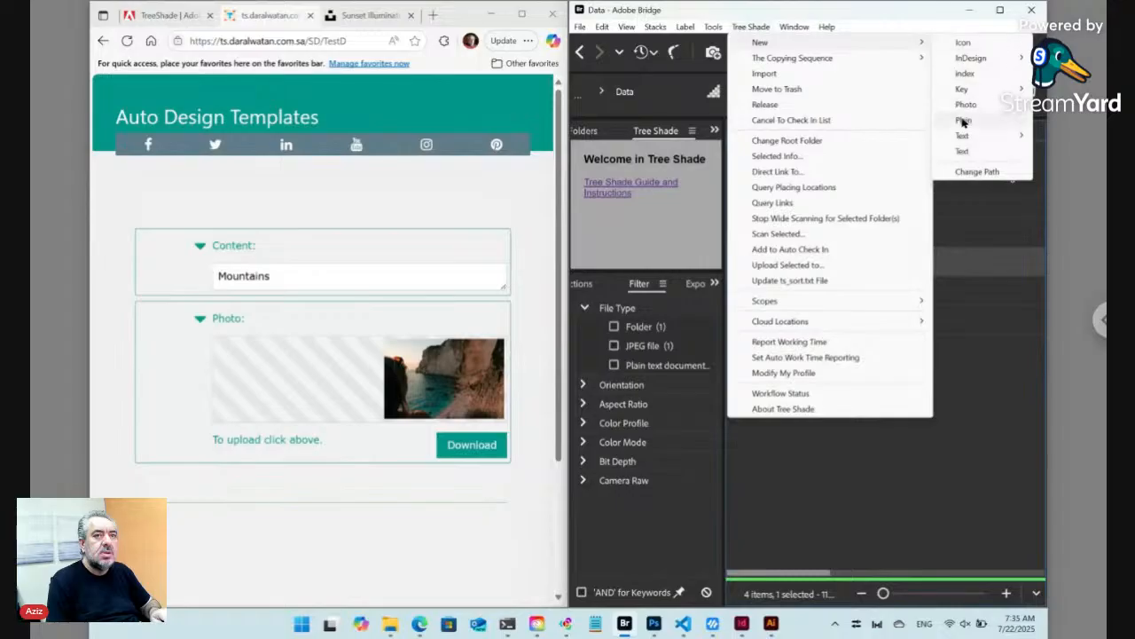
pyautogui.click(963, 121)
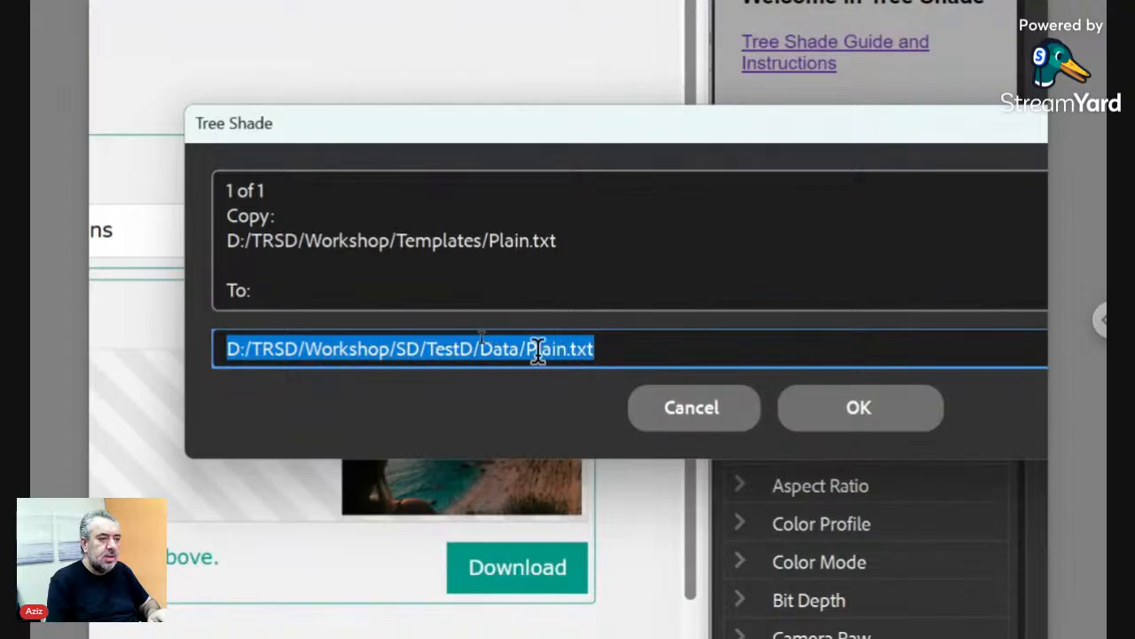
pyautogui.click(529, 349)
pyautogui.hotkey('shift', 'Right')
pyautogui.hotkey('shift', 'Right')
pyautogui.hotkey('shift', 'Right')
pyautogui.hotkey('shift', 'Right')
pyautogui.hotkey('shift', 'Right')
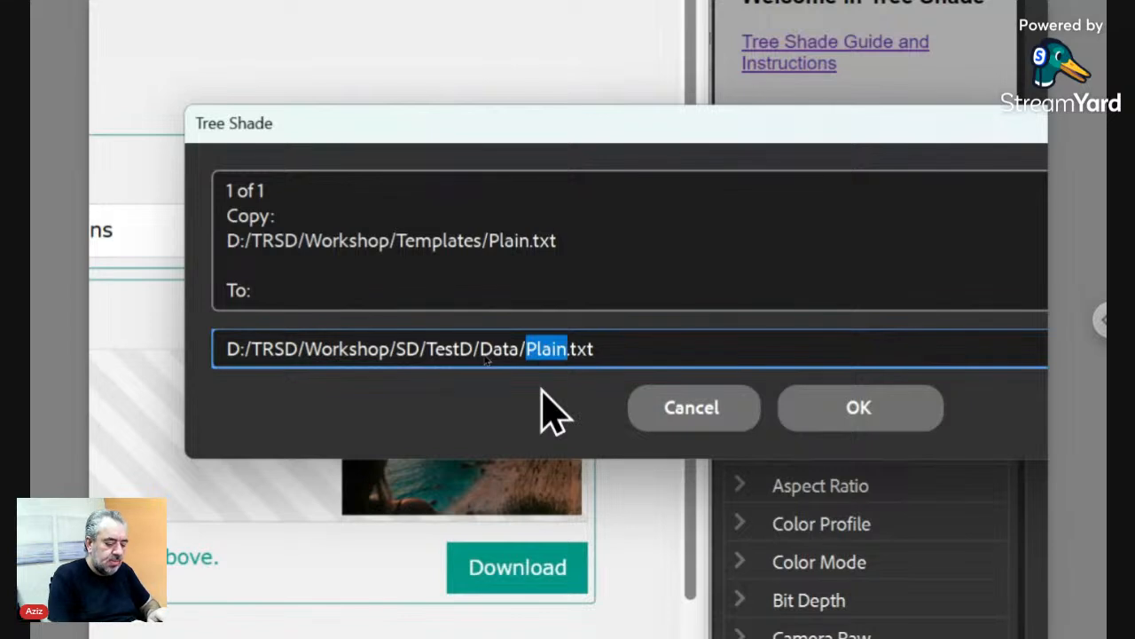
pyautogui.write('ID')
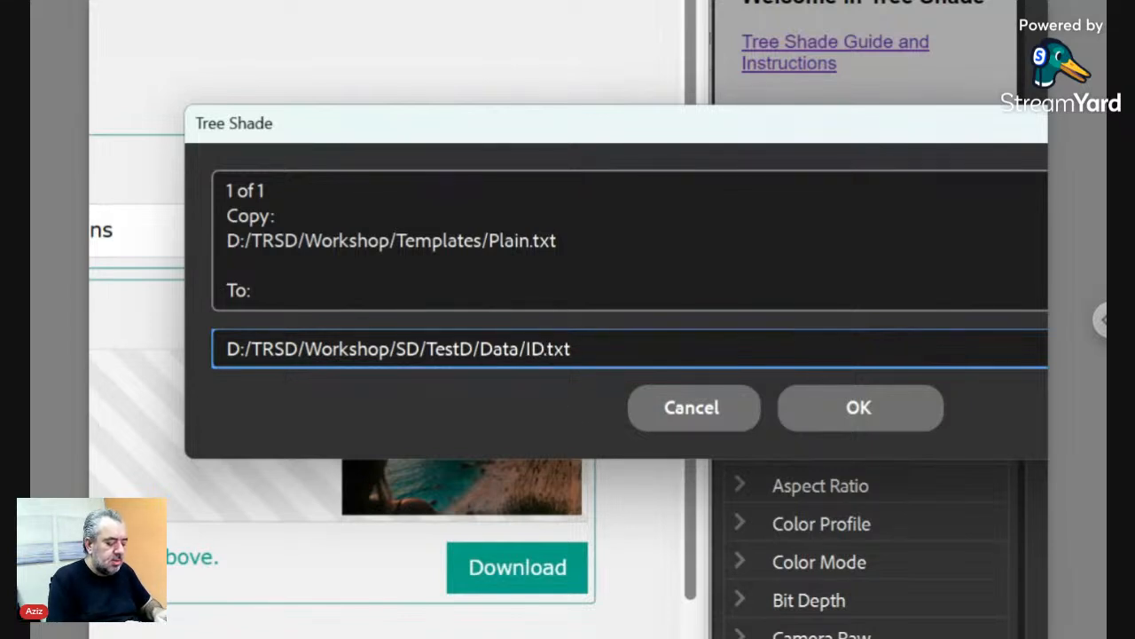
pyautogui.write('12345')
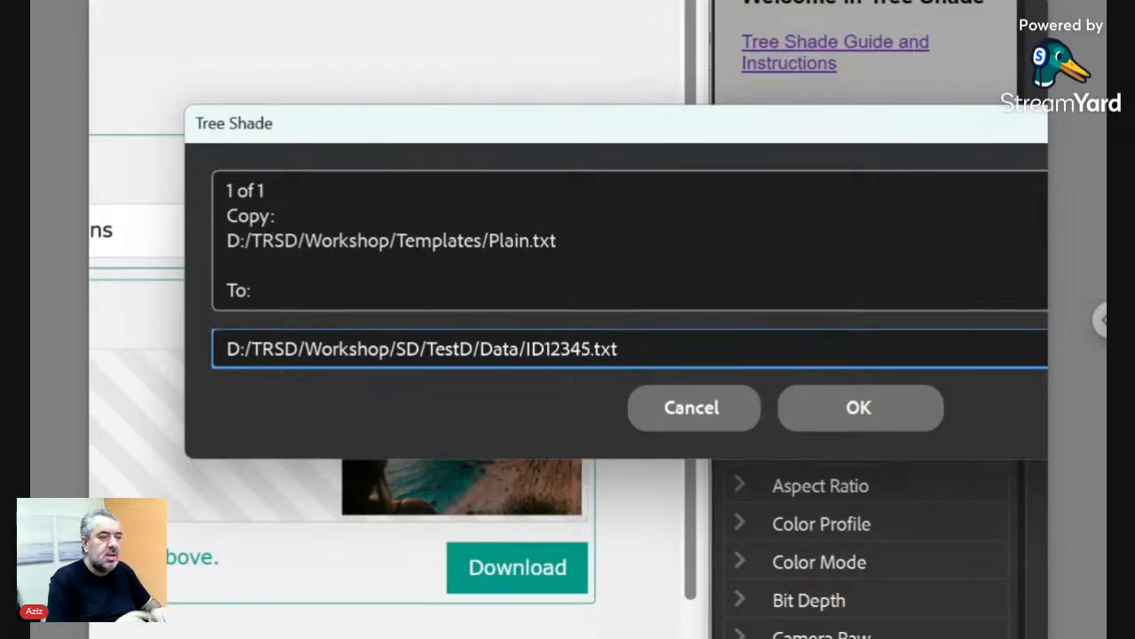
# Add the display part [Label] after the ID, separated by a space, and create the file ID12345 [Label].txt
pyautogui.hotkey('shift', 'Left')
pyautogui.hotkey('shift', 'Left')
pyautogui.hotkey('shift', 'Left')
pyautogui.hotkey('shift', 'Left')
pyautogui.hotkey('shift', 'Left')
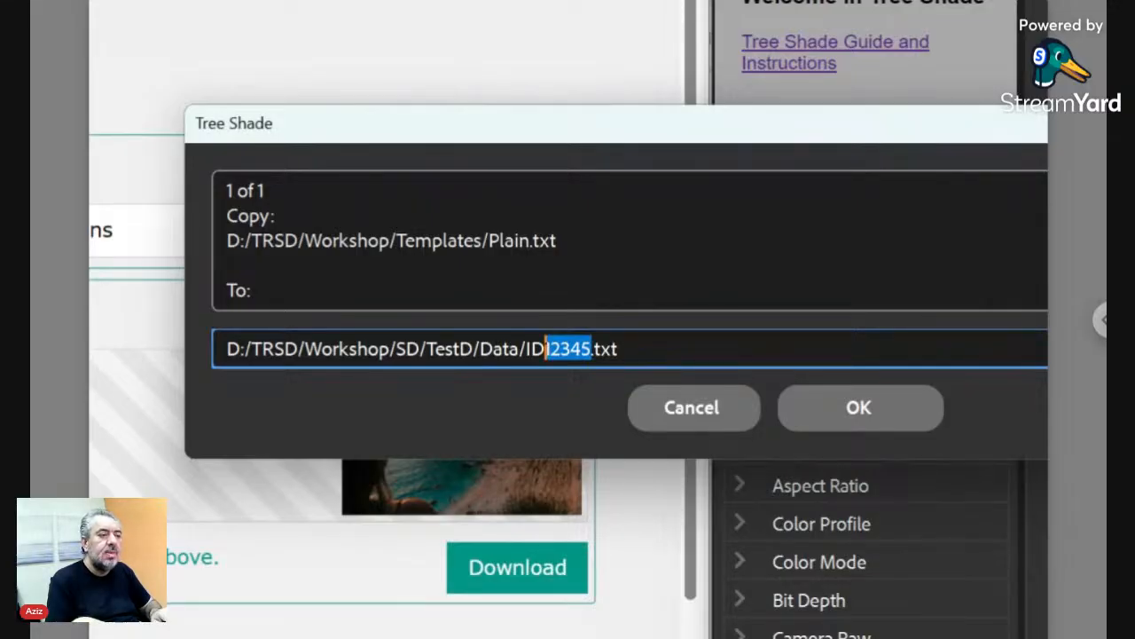
pyautogui.press('Right')
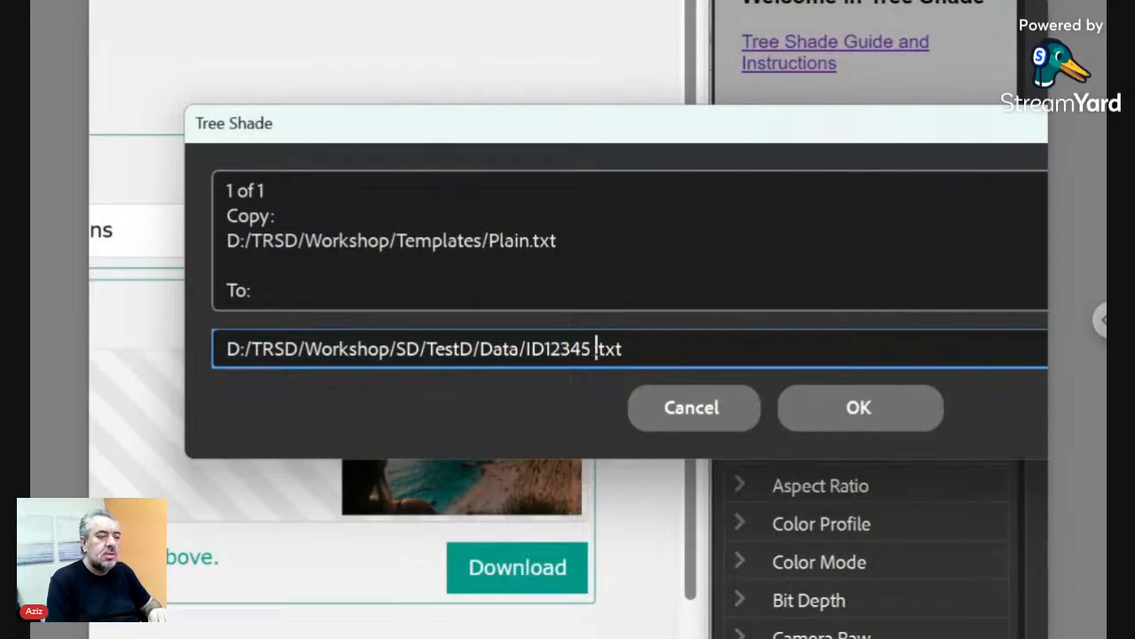
pyautogui.hotkey('shift', 'Left')
pyautogui.hotkey('shift', 'Left')
pyautogui.hotkey('shift', 'Left')
pyautogui.hotkey('shift', 'Left')
pyautogui.hotkey('shift', 'Left')
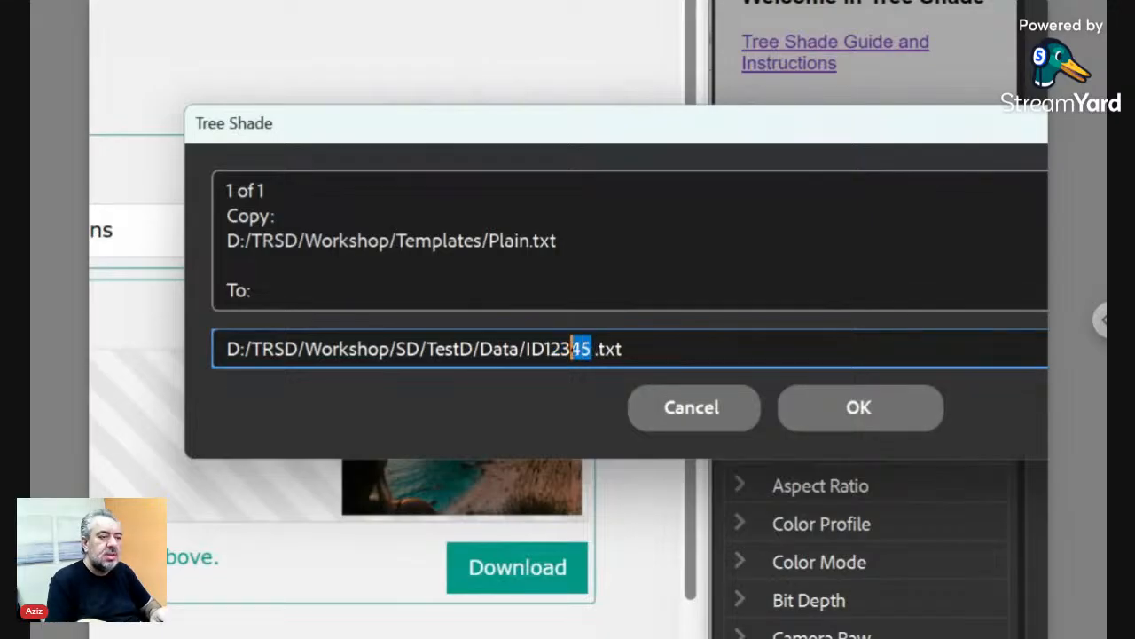
pyautogui.press('Right')
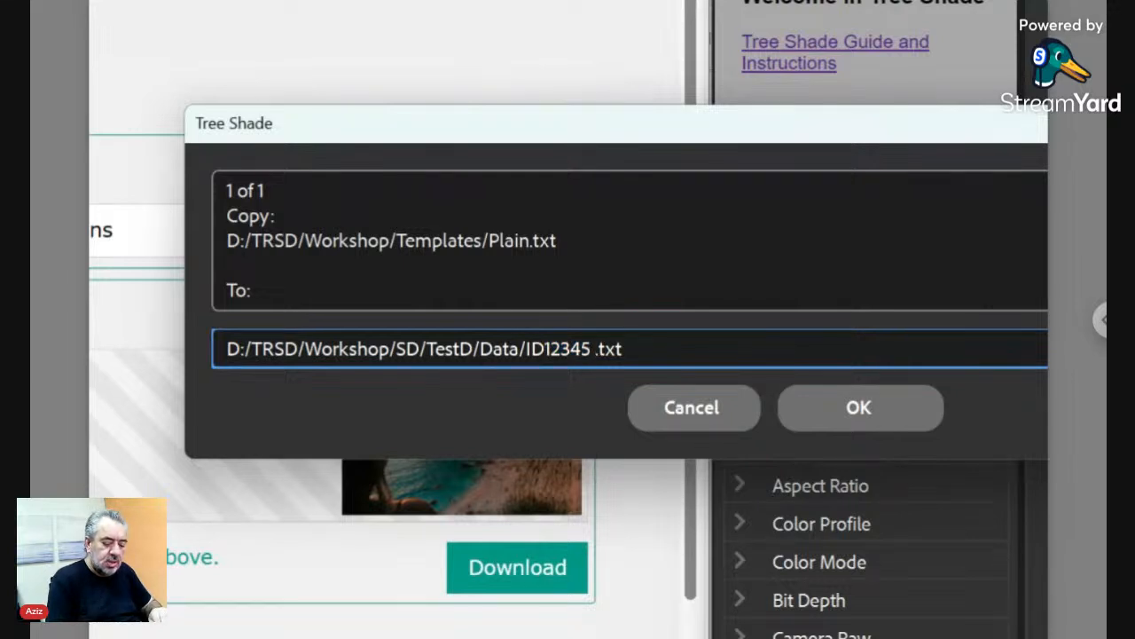
pyautogui.write('[]')
pyautogui.press('Left')
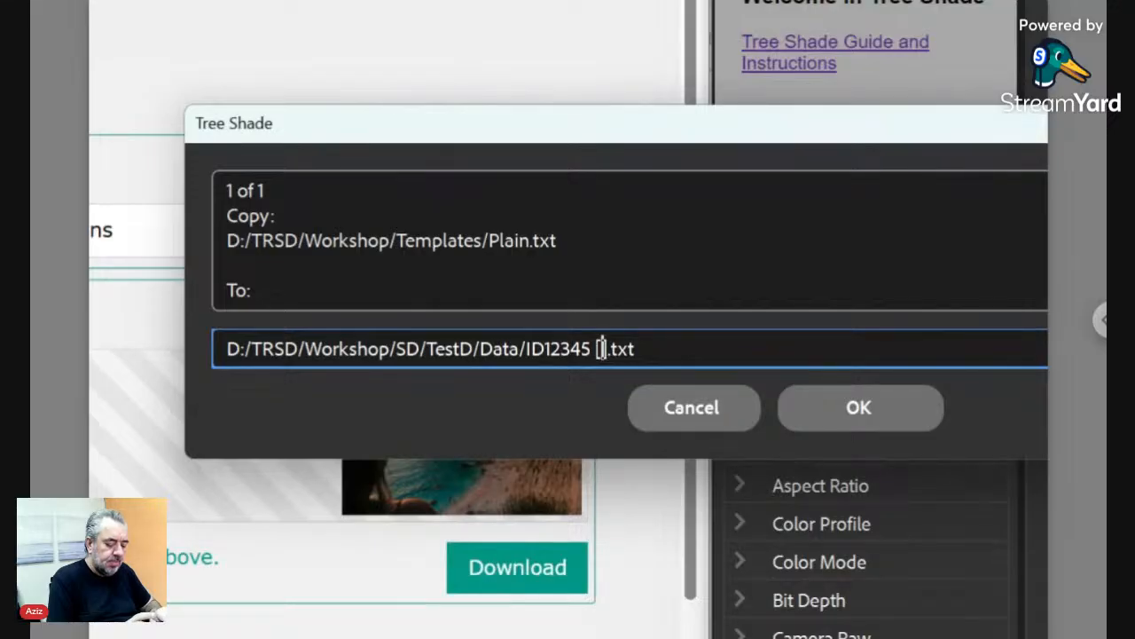
pyautogui.write('La')
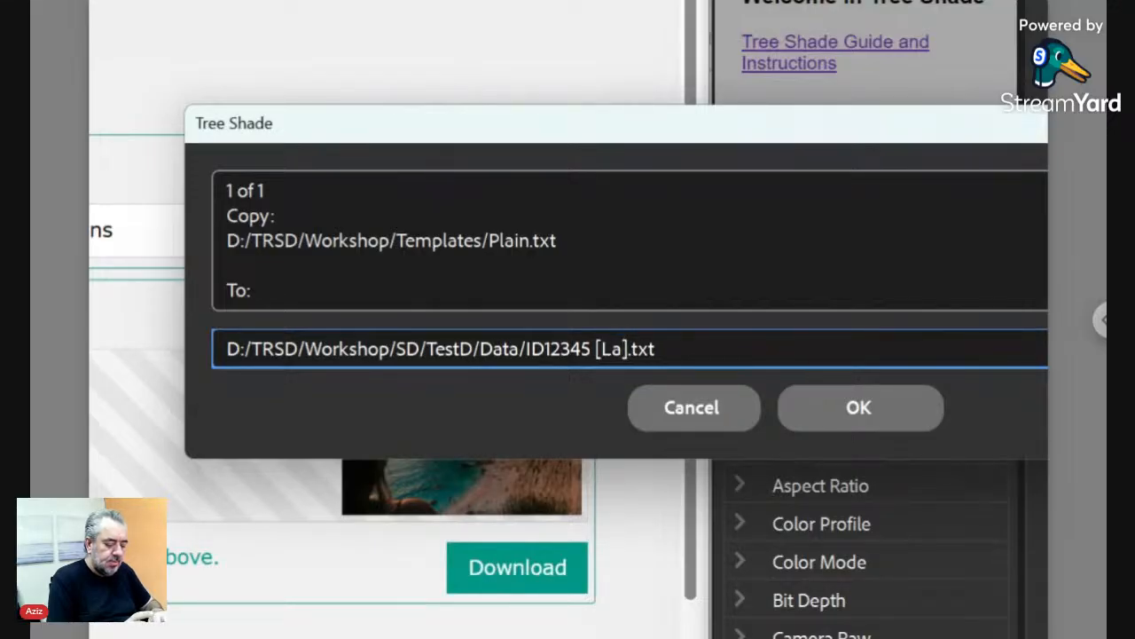
pyautogui.write('bel')
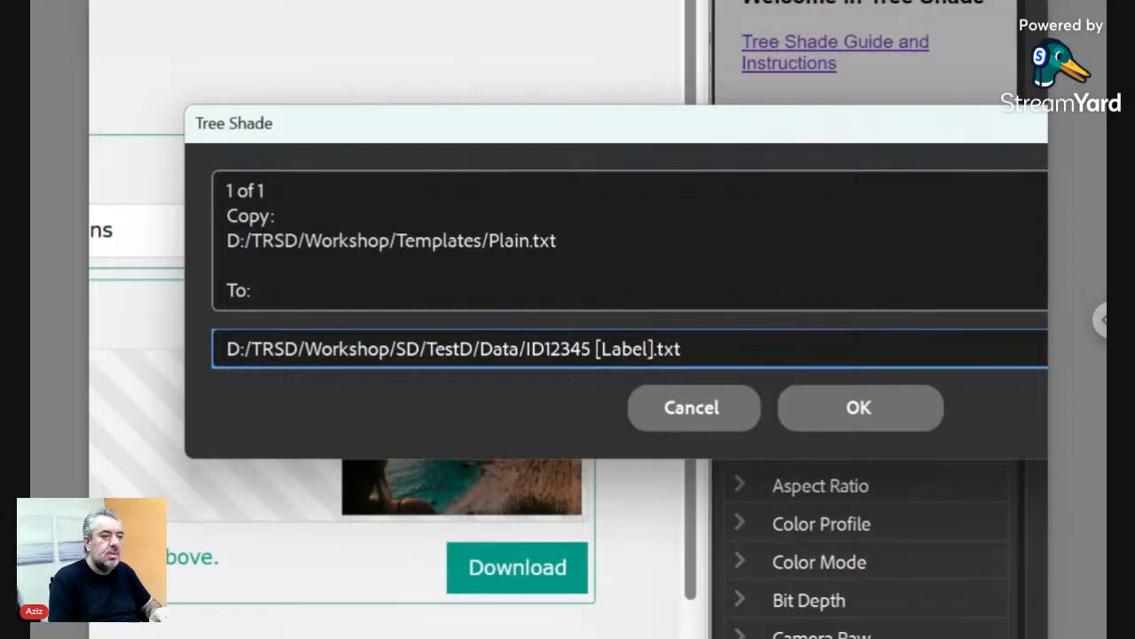
pyautogui.click(887, 406)
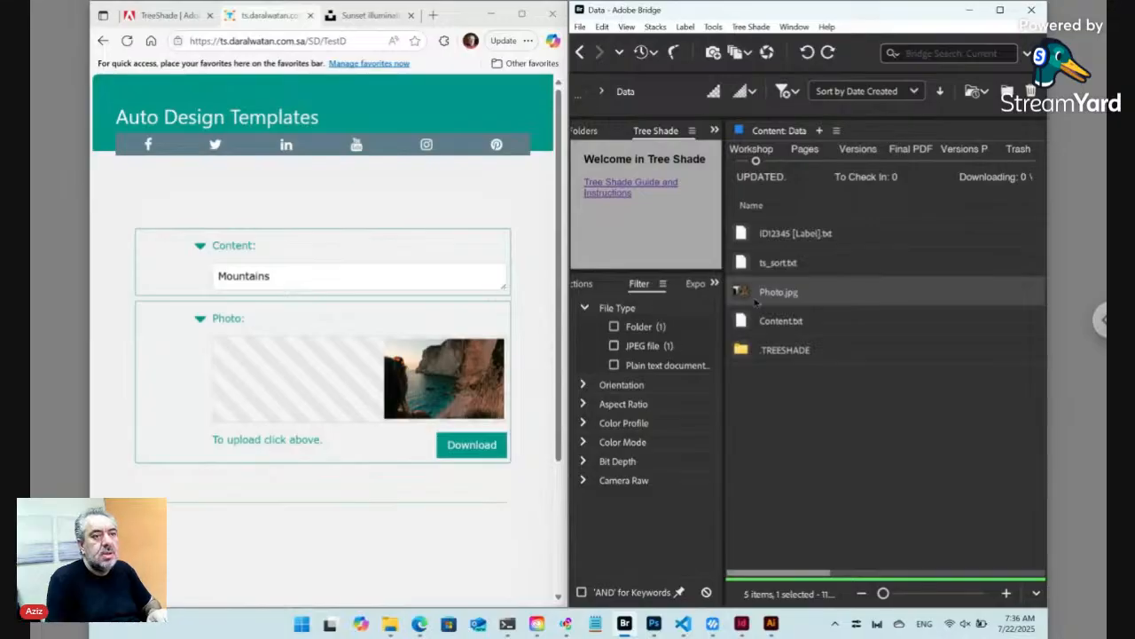
# Create a new folder named ID12345 in the Data folder to pair with the labelled text file
pyautogui.click(775, 241)
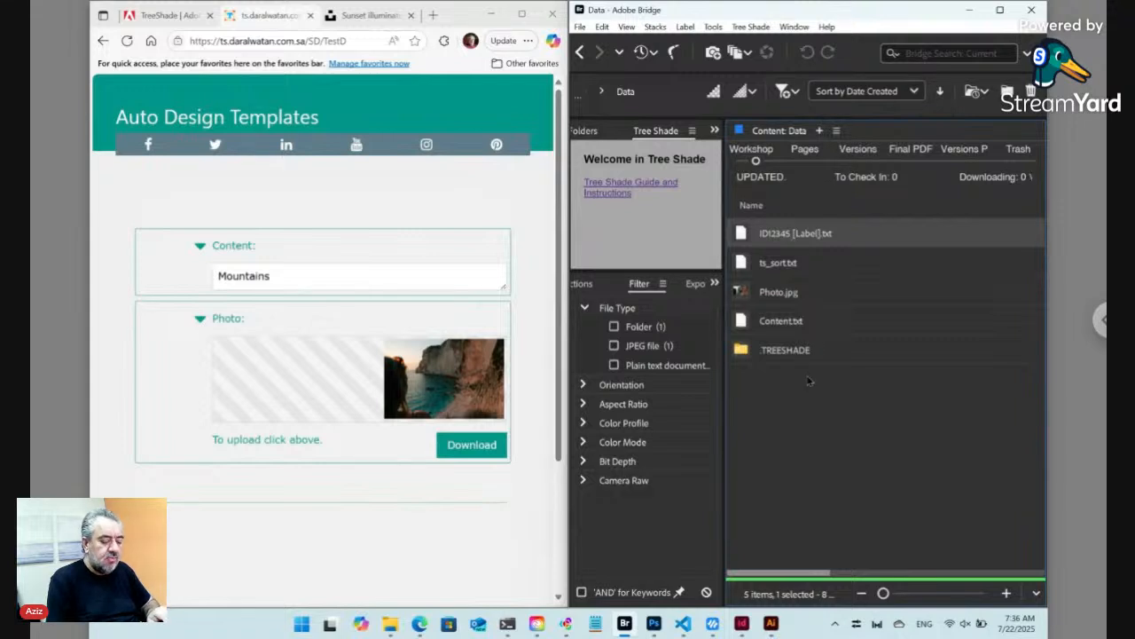
pyautogui.hotkey('ctrl', 'shift', 'n')
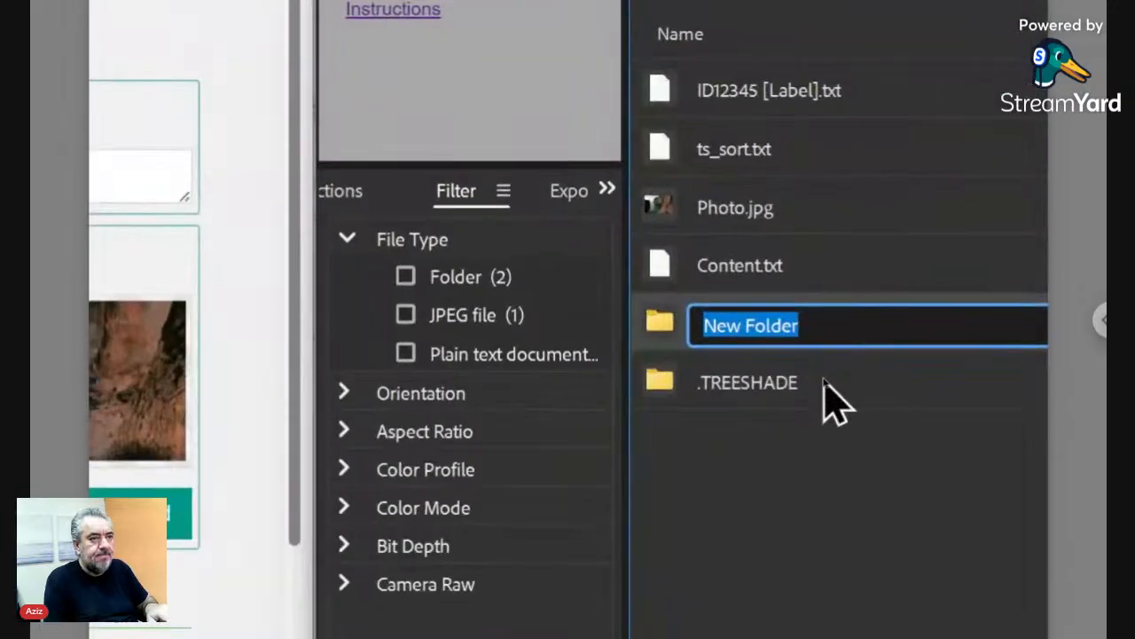
pyautogui.write('ID')
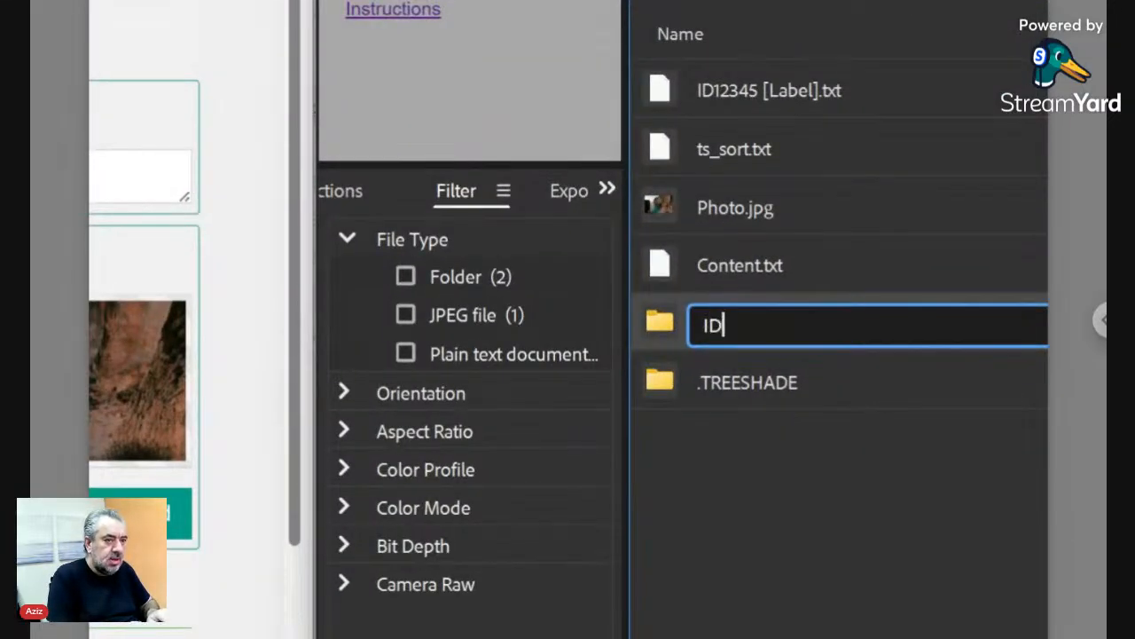
pyautogui.write('12345')
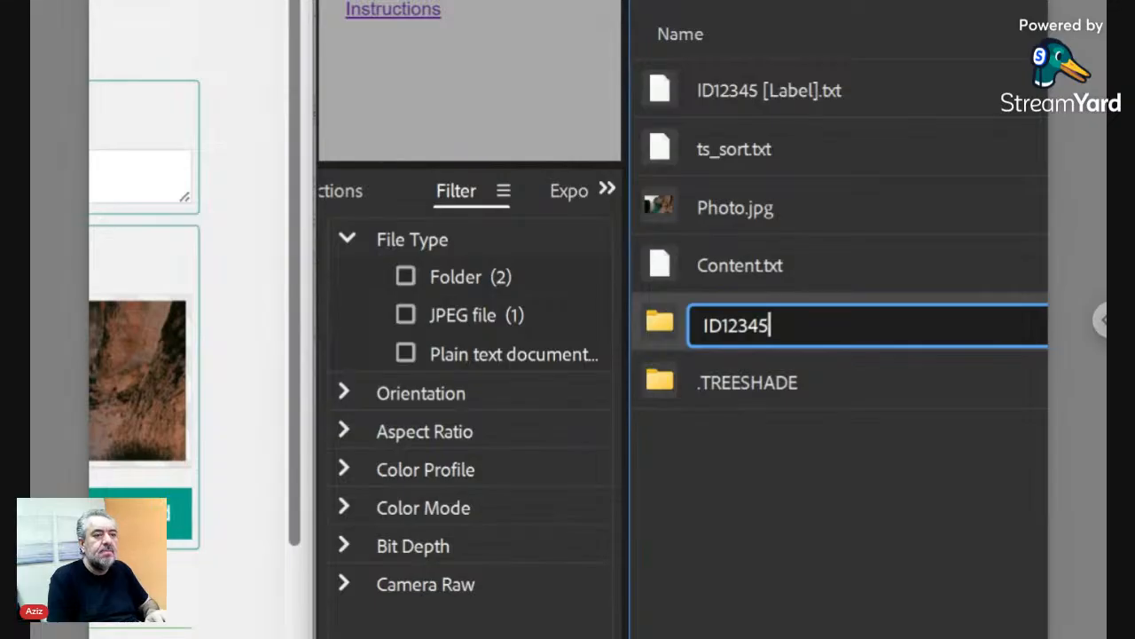
pyautogui.press('Return')
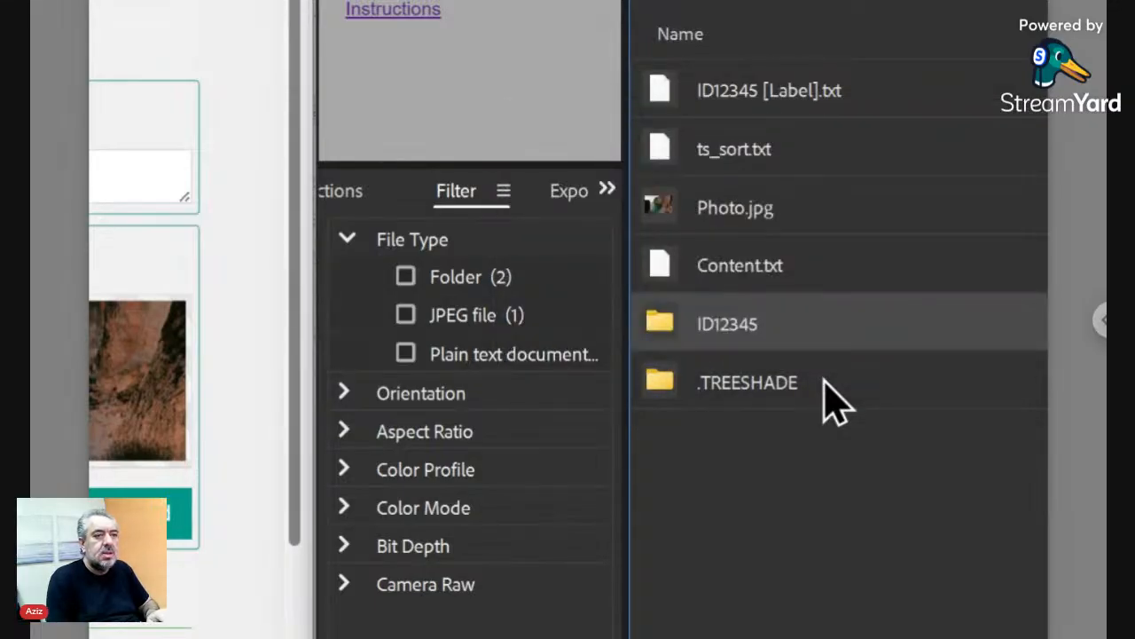
# Select Photo.jpg and Content.txt in the Data folder and mark both with Pick for Change
pyautogui.click(723, 202)
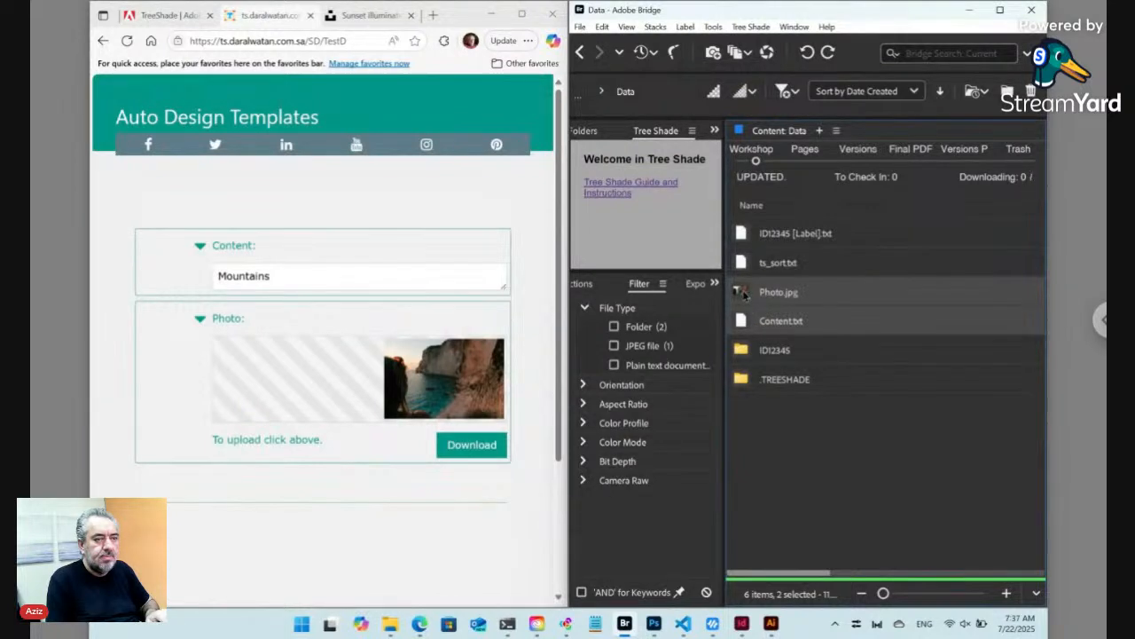
pyautogui.rightClick(743, 293)
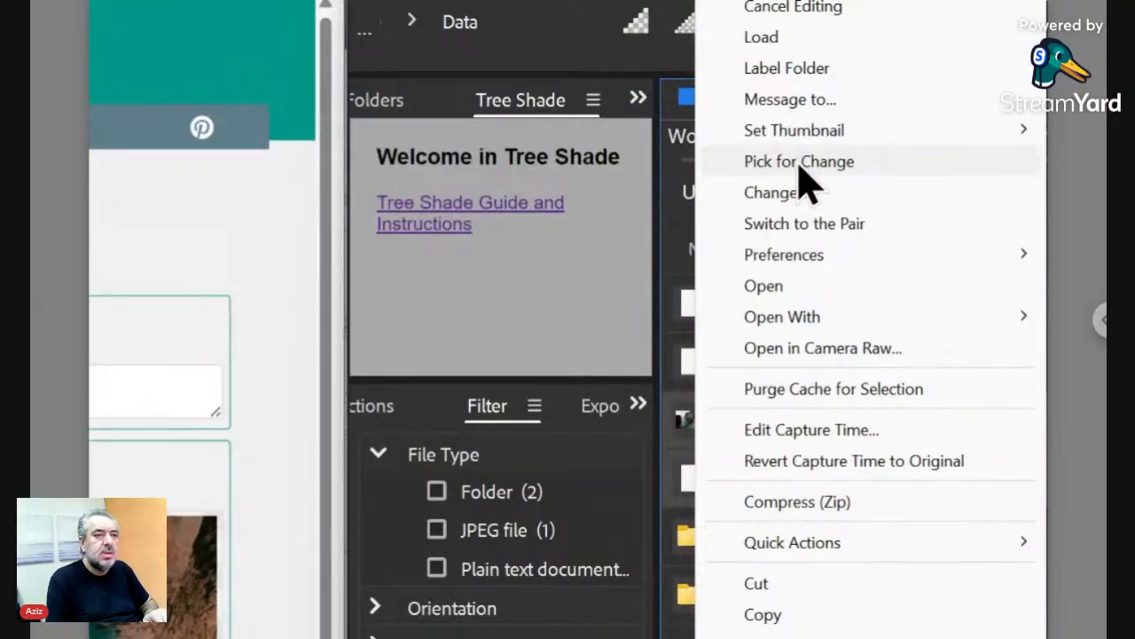
pyautogui.click(800, 165)
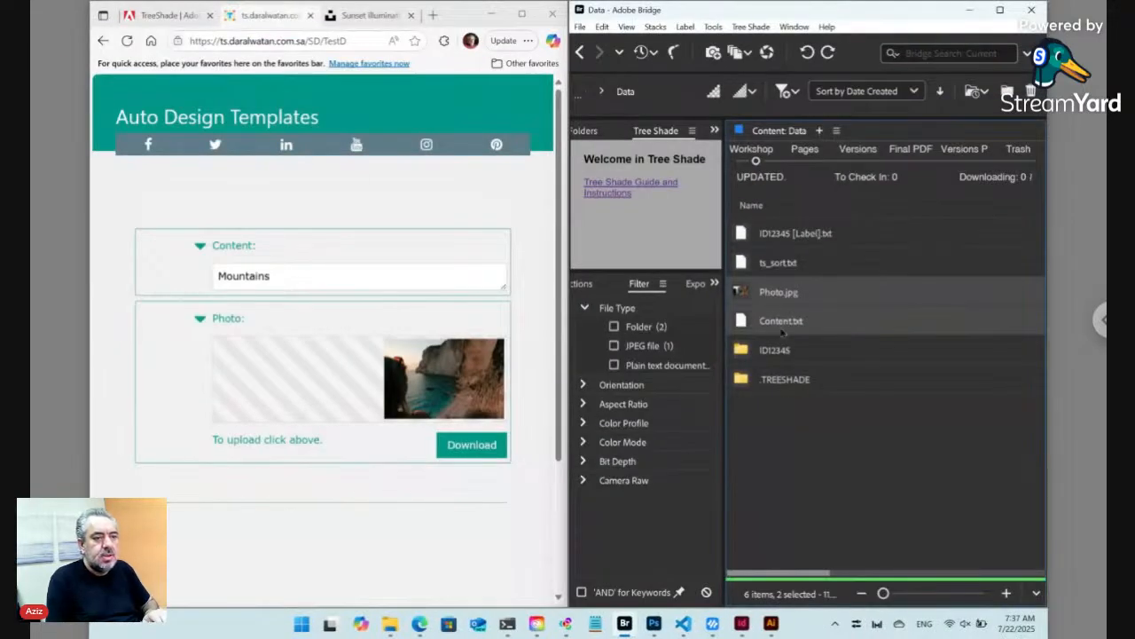
# Open the ID12345 folder, start the Change command there and set its direct command to .$/<FN>
pyautogui.doubleClick(786, 354)
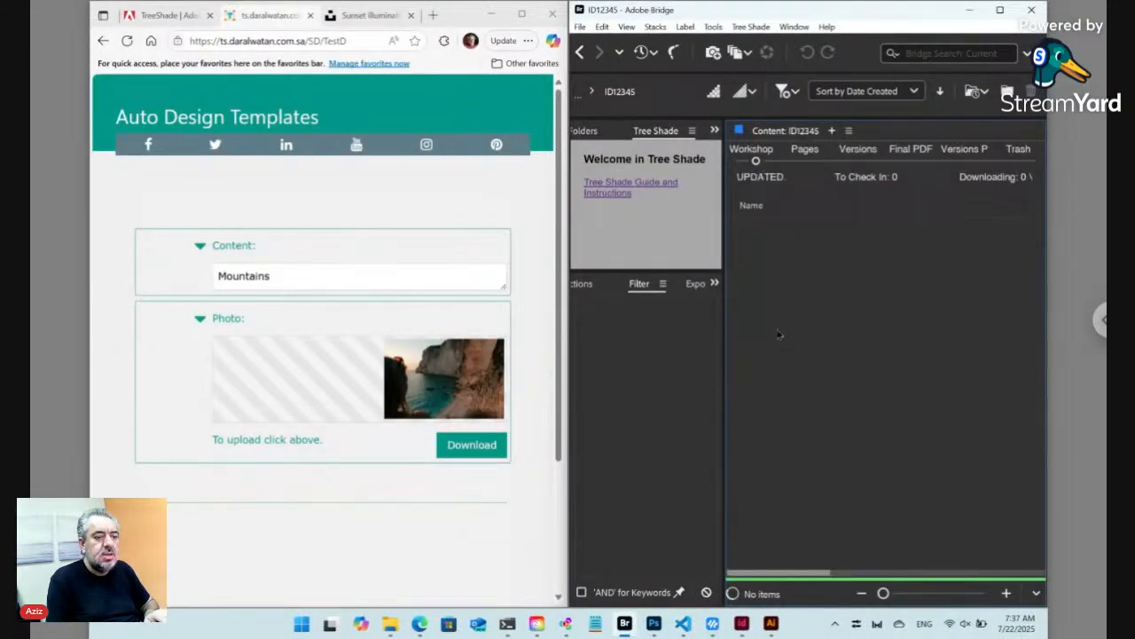
pyautogui.rightClick(806, 286)
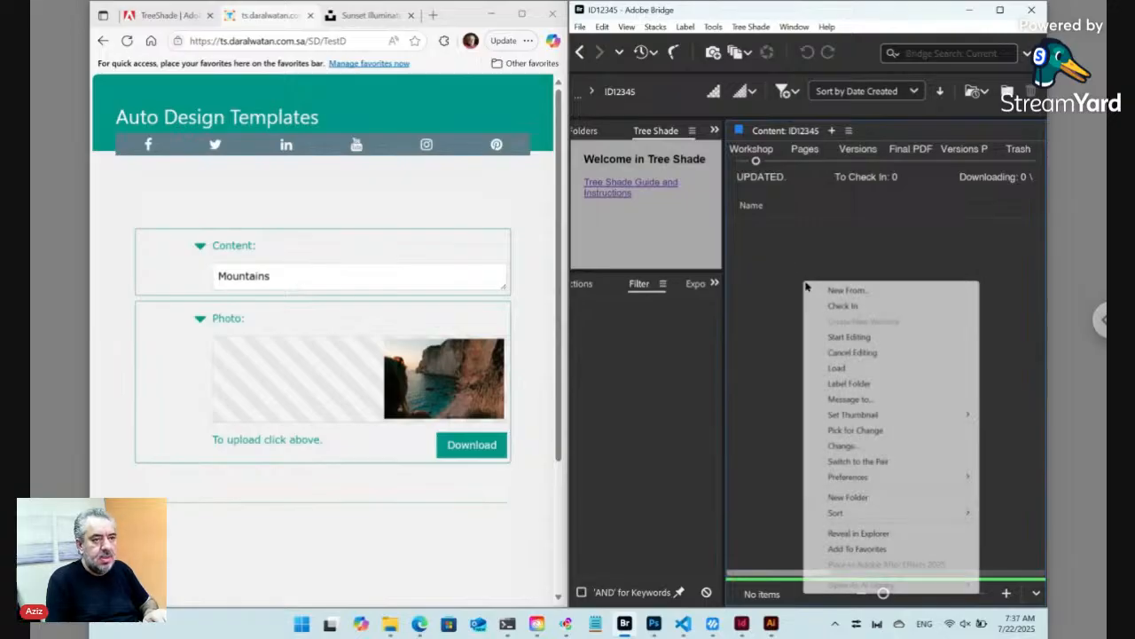
pyautogui.click(858, 448)
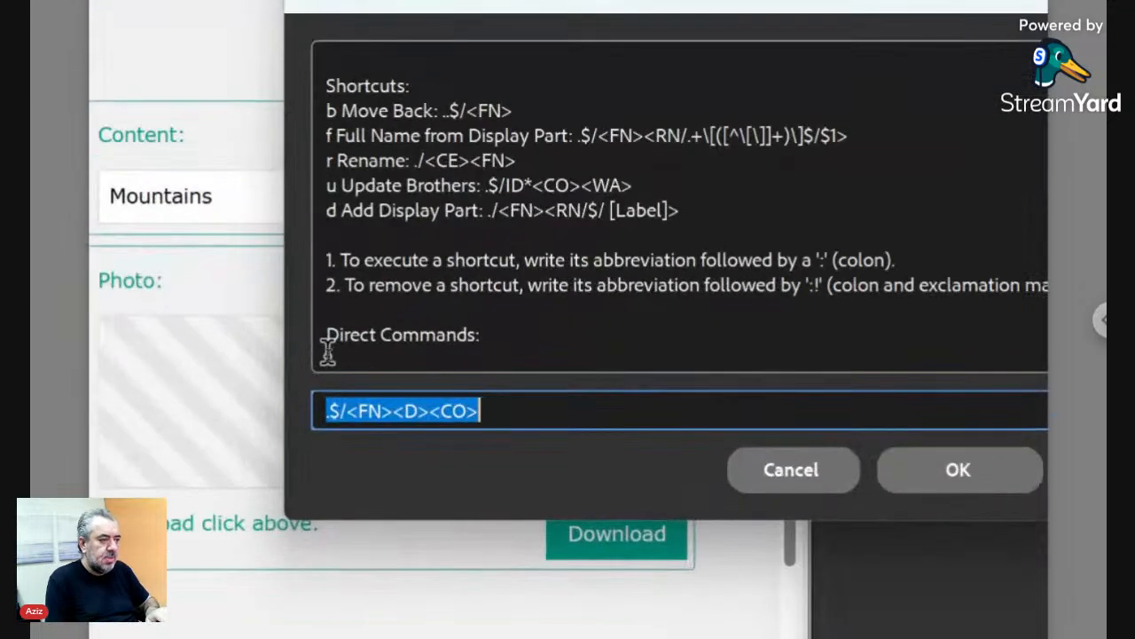
pyautogui.press('Left')
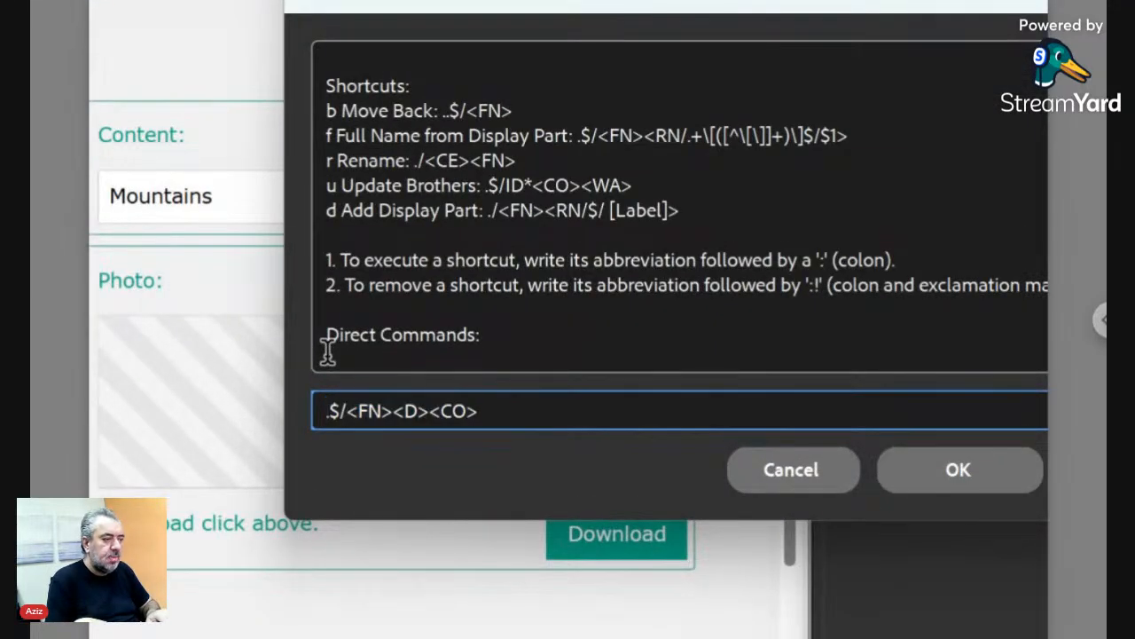
pyautogui.press('Right')
pyautogui.press('Right')
pyautogui.press('Delete')
pyautogui.press('Delete')
pyautogui.press('Delete')
pyautogui.press('Delete')
pyautogui.press('Delete')
pyautogui.press('Delete')
pyautogui.press('Delete')
pyautogui.press('Delete')
pyautogui.press('Delete')
pyautogui.press('Delete')
pyautogui.press('Delete')
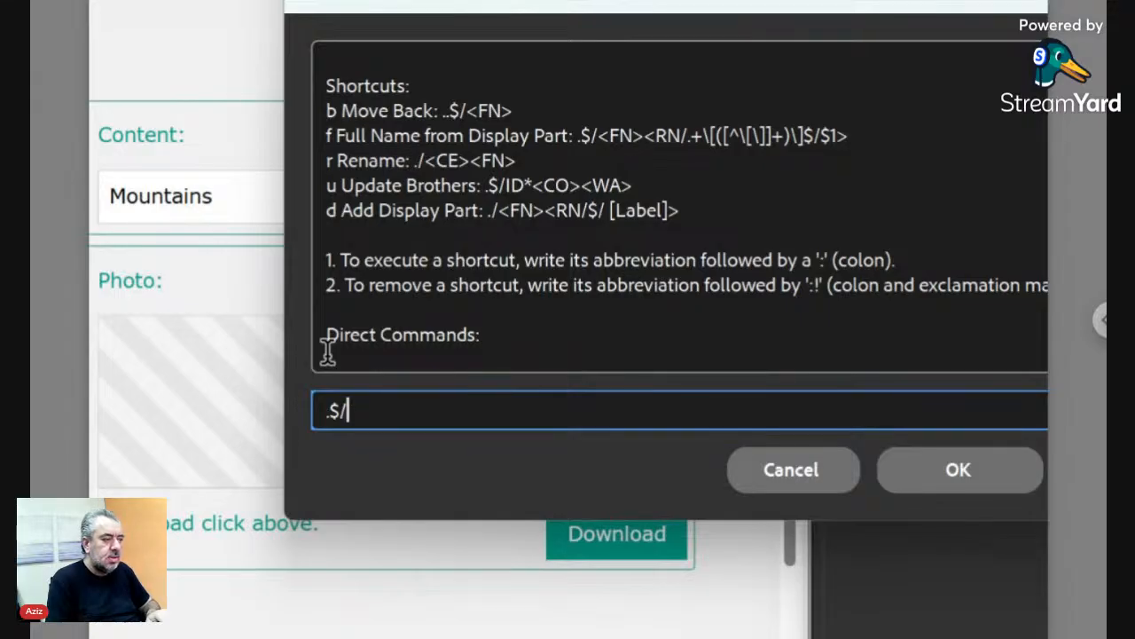
pyautogui.press('BackSpace')
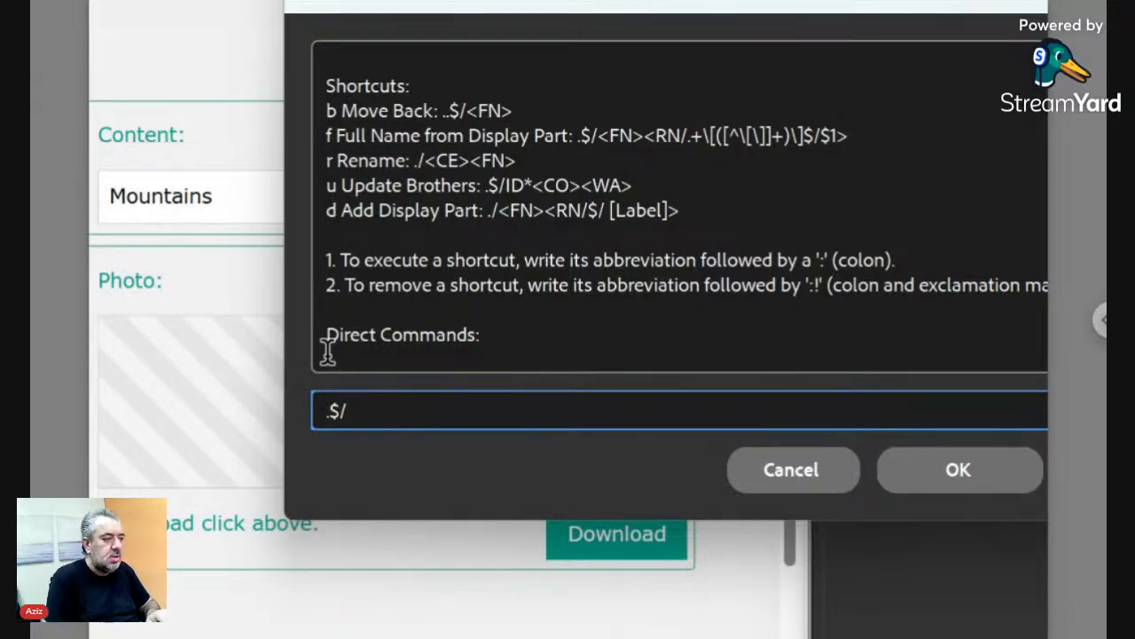
pyautogui.write('/')
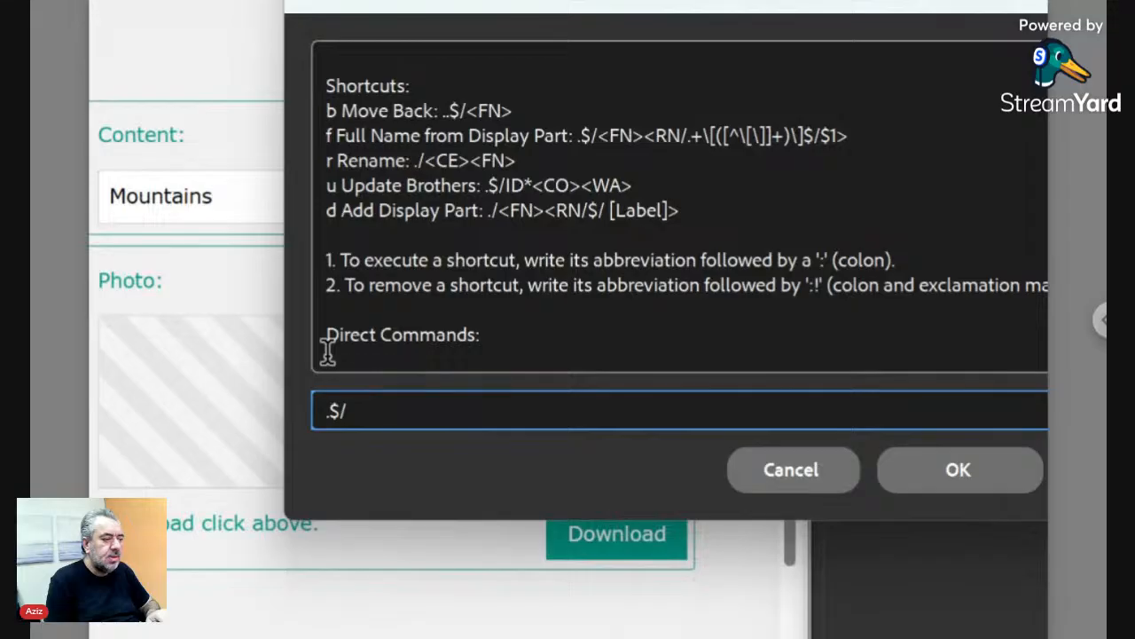
pyautogui.write('<FN')
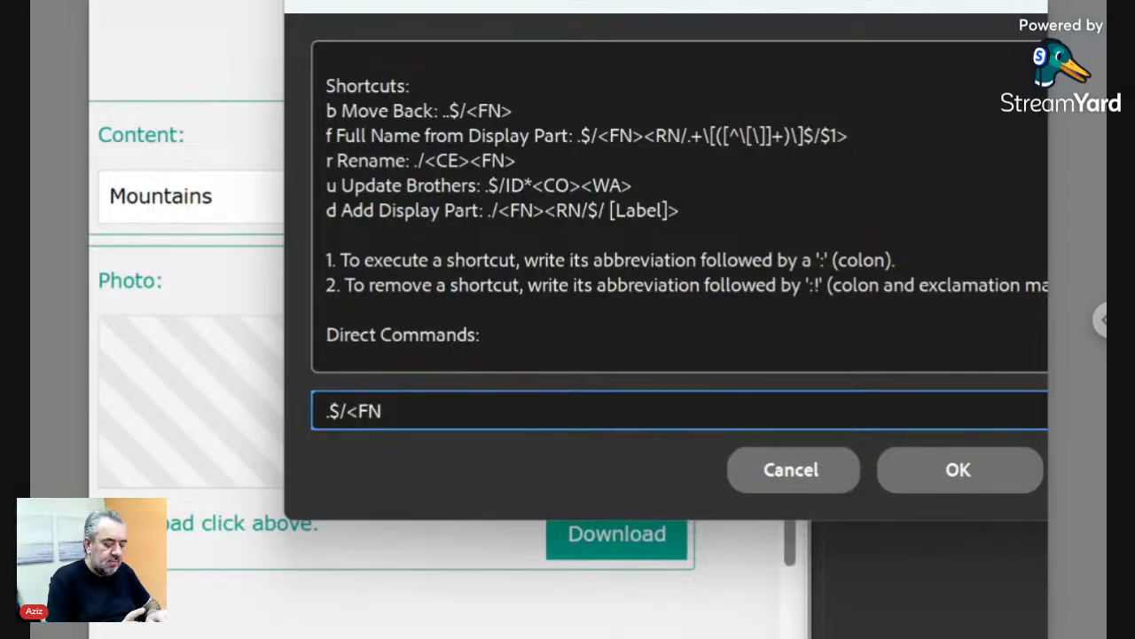
pyautogui.write('>')
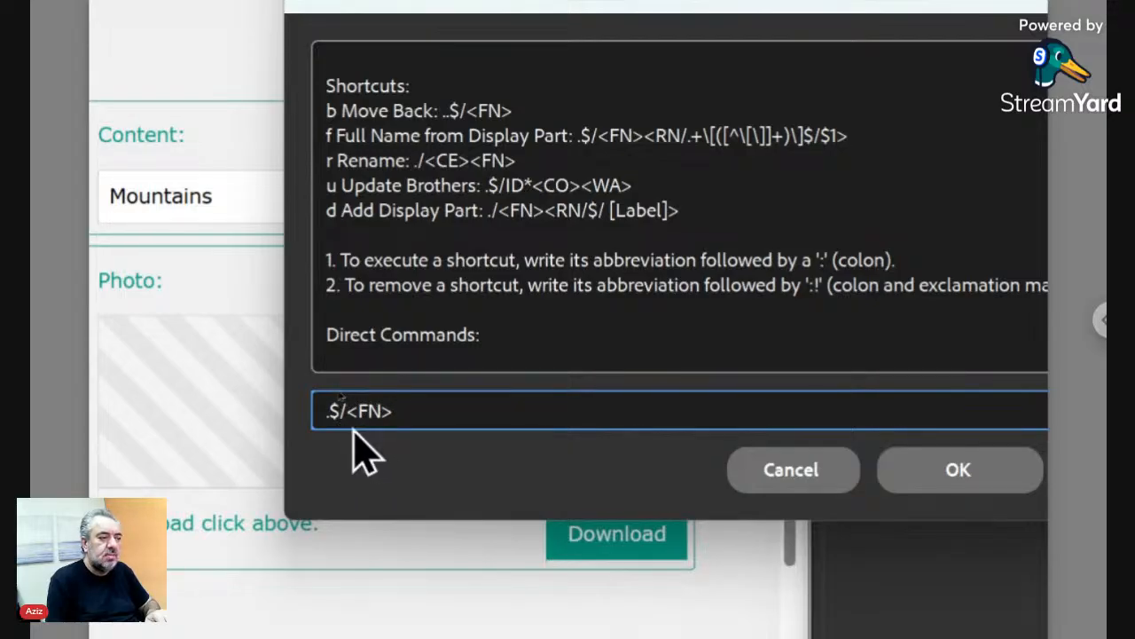
# Run the change command to bring the picked files into the ID12345 folder, and select Content.txt there
pyautogui.moveTo(346, 409); pyautogui.dragTo(304, 408)
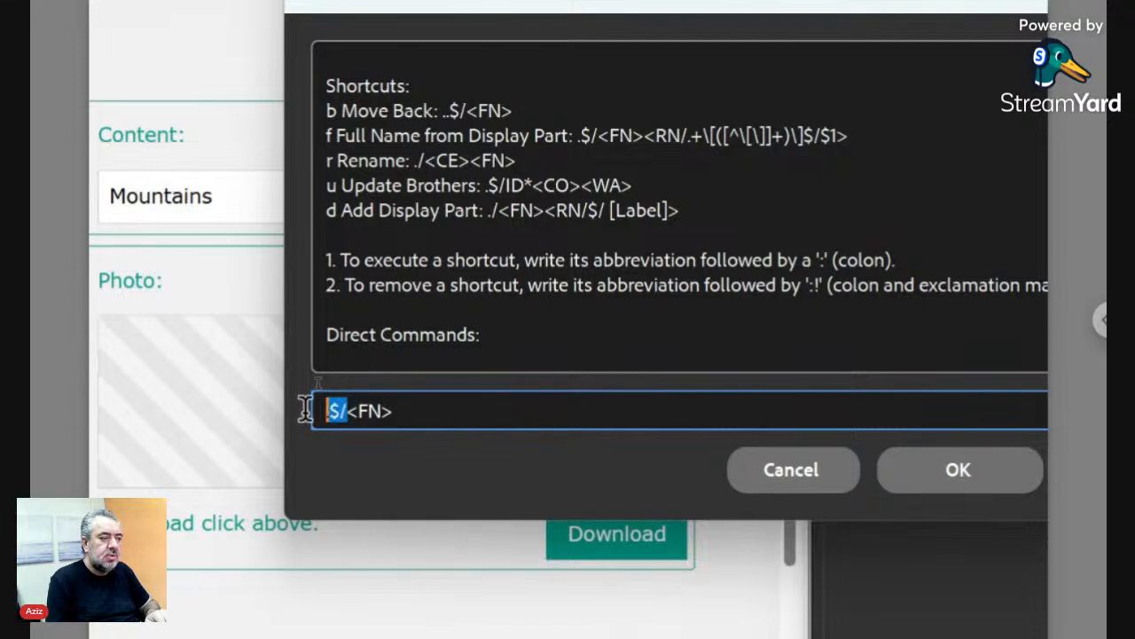
pyautogui.click(391, 411)
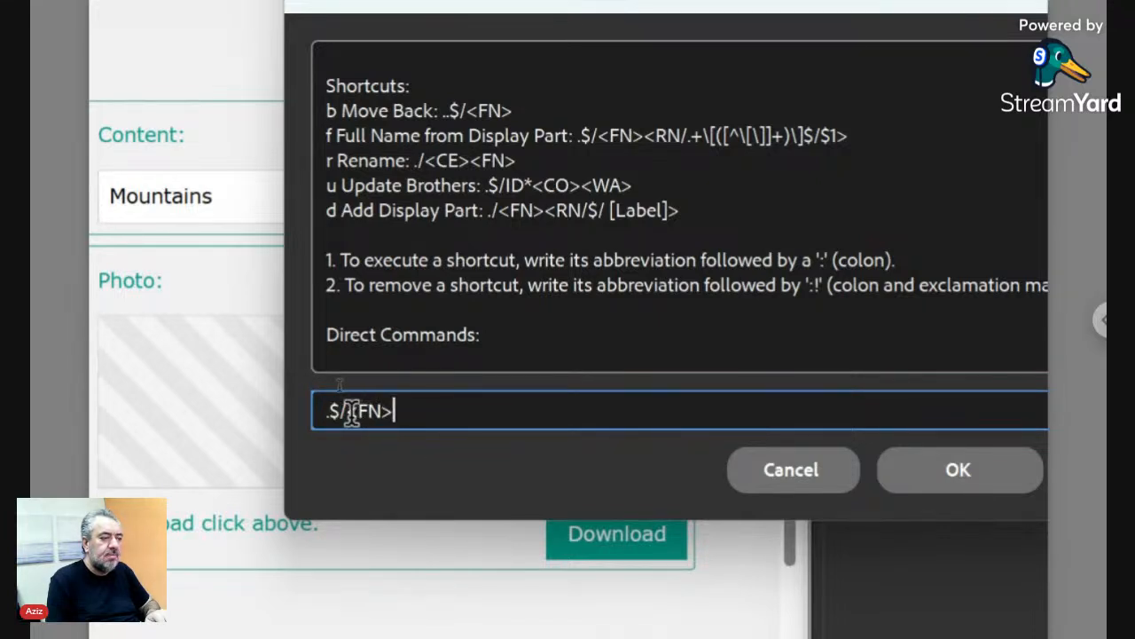
pyautogui.moveTo(348, 411); pyautogui.dragTo(402, 414)
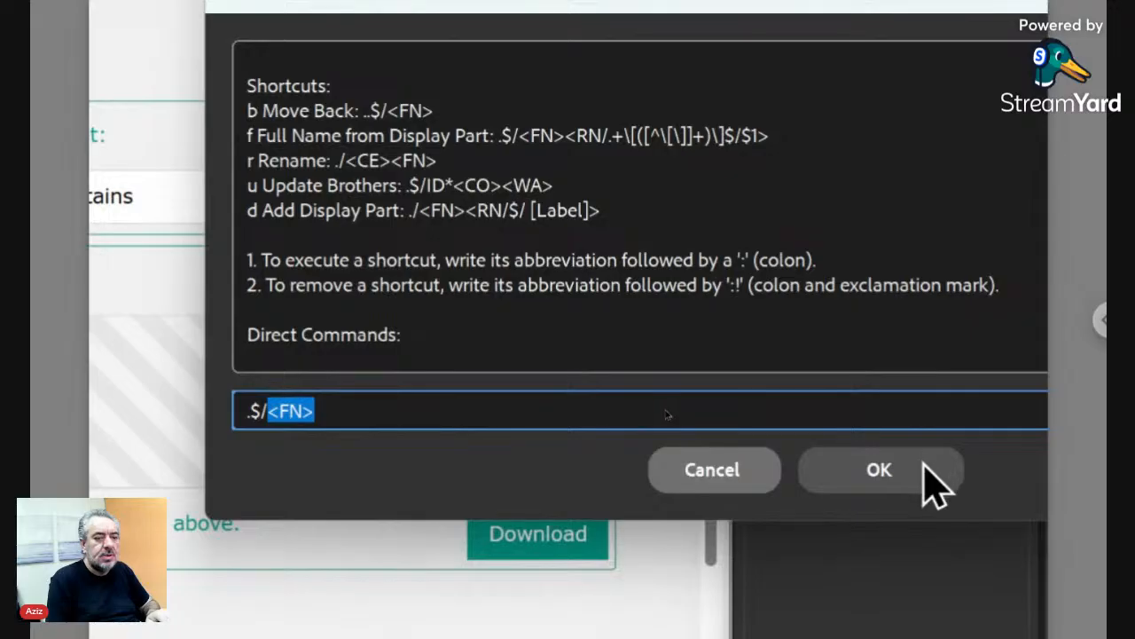
pyautogui.click(1002, 463)
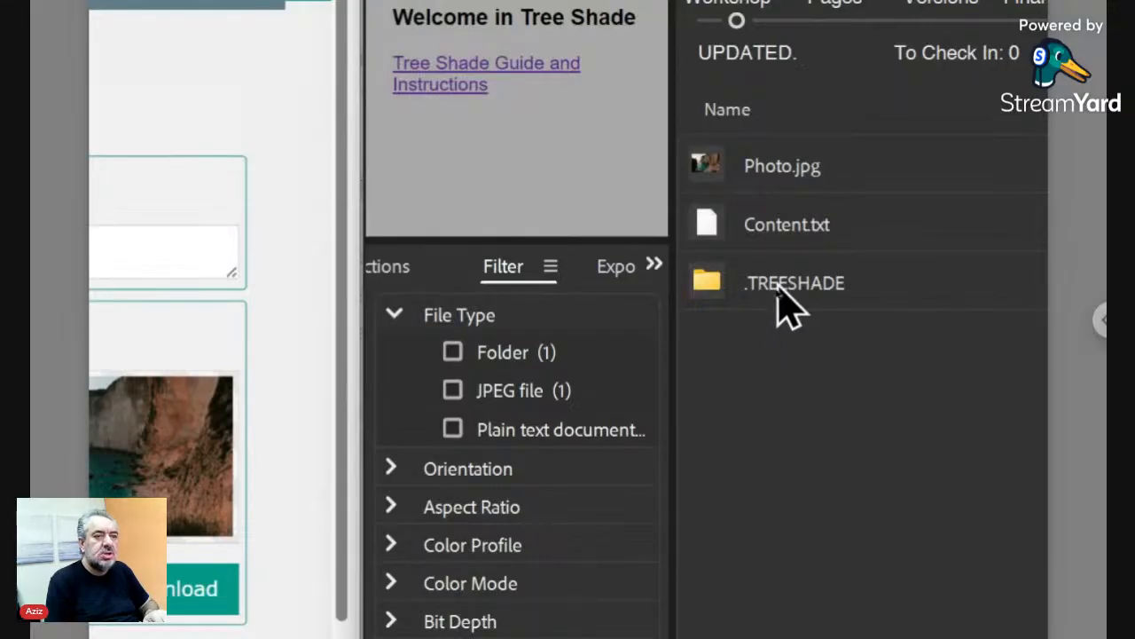
pyautogui.click(777, 236)
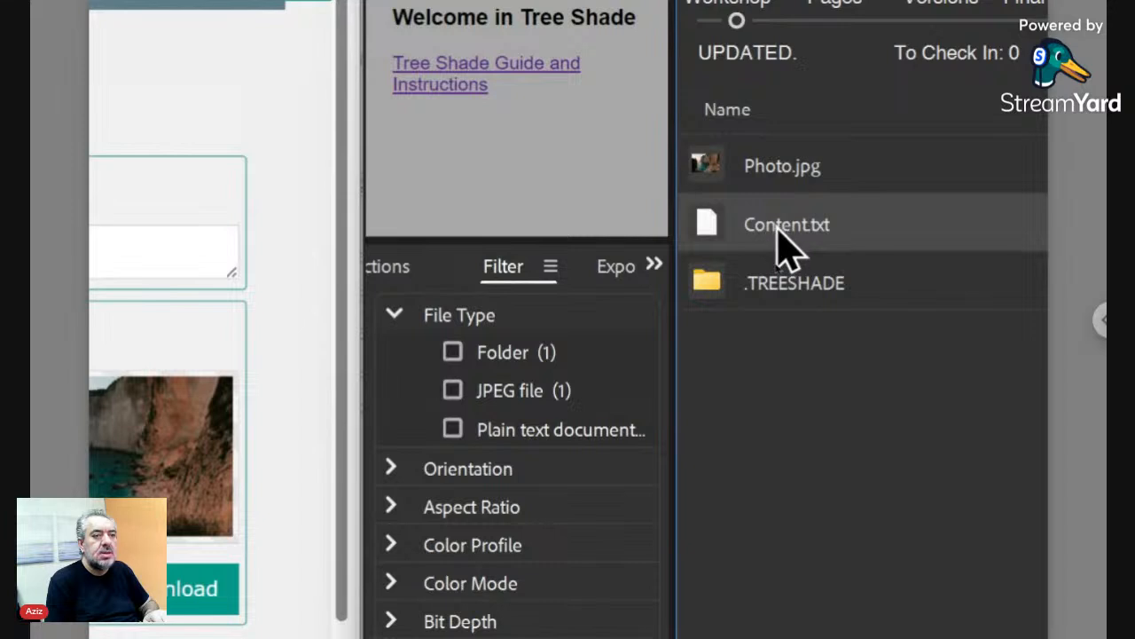
# Rename Content.txt in the ID12345 folder to Description.txt
pyautogui.click(777, 227)
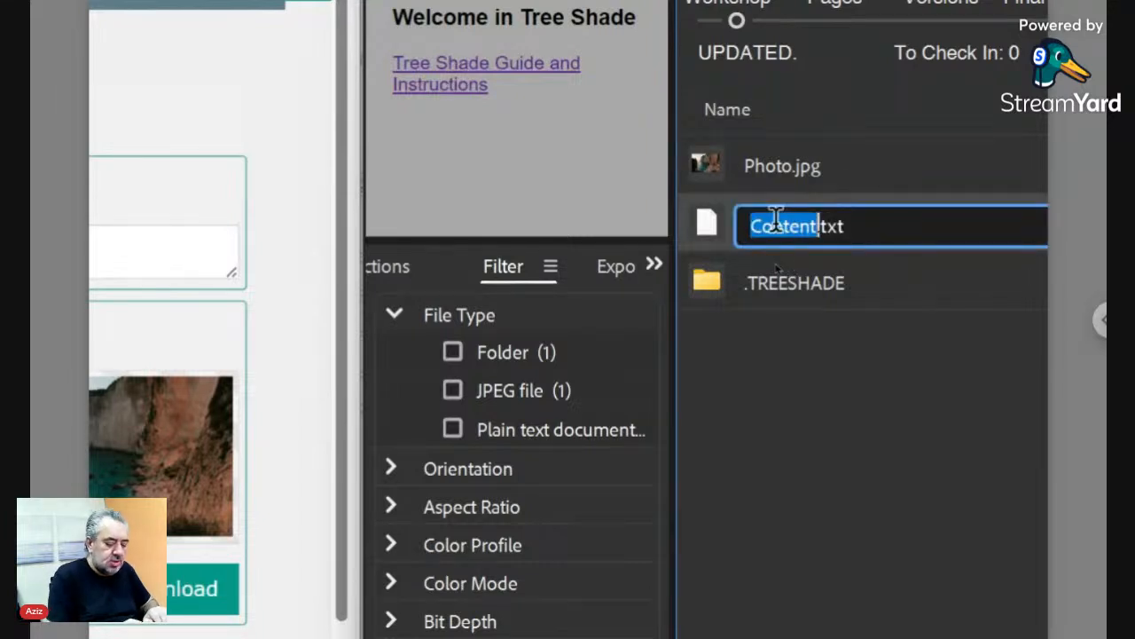
pyautogui.write('Descri')
pyautogui.write('ption')
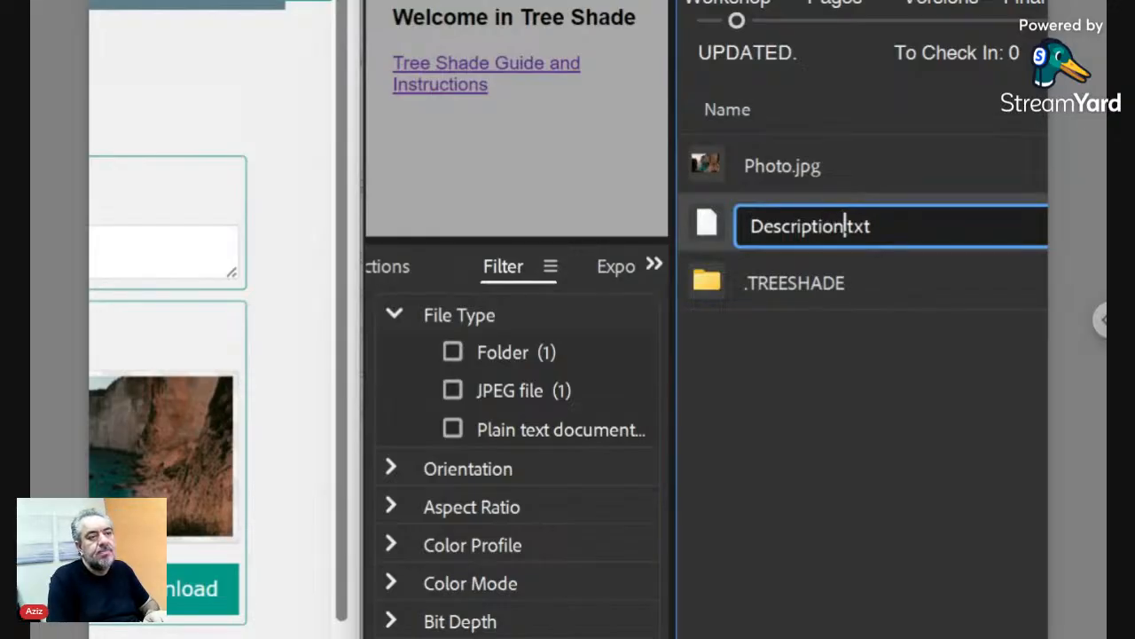
pyautogui.press('Return')
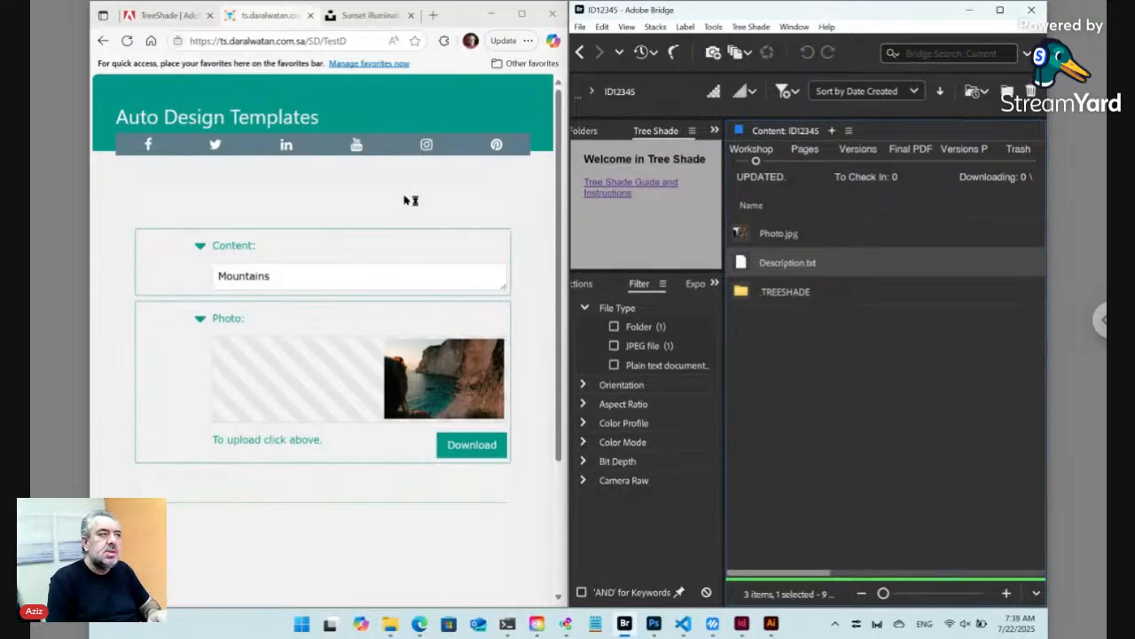
# Switch to the browser, reload the TestD form, and inspect the fields inside entry 01 before collapsing it
pyautogui.click(314, 41)
pyautogui.press('Return')
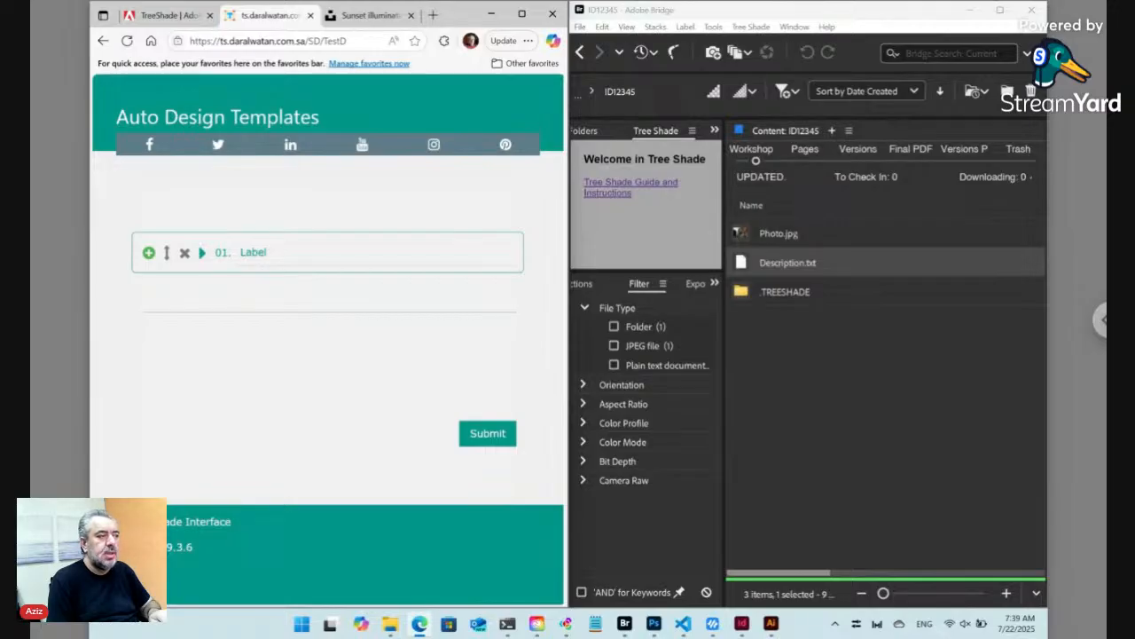
pyautogui.click(202, 253)
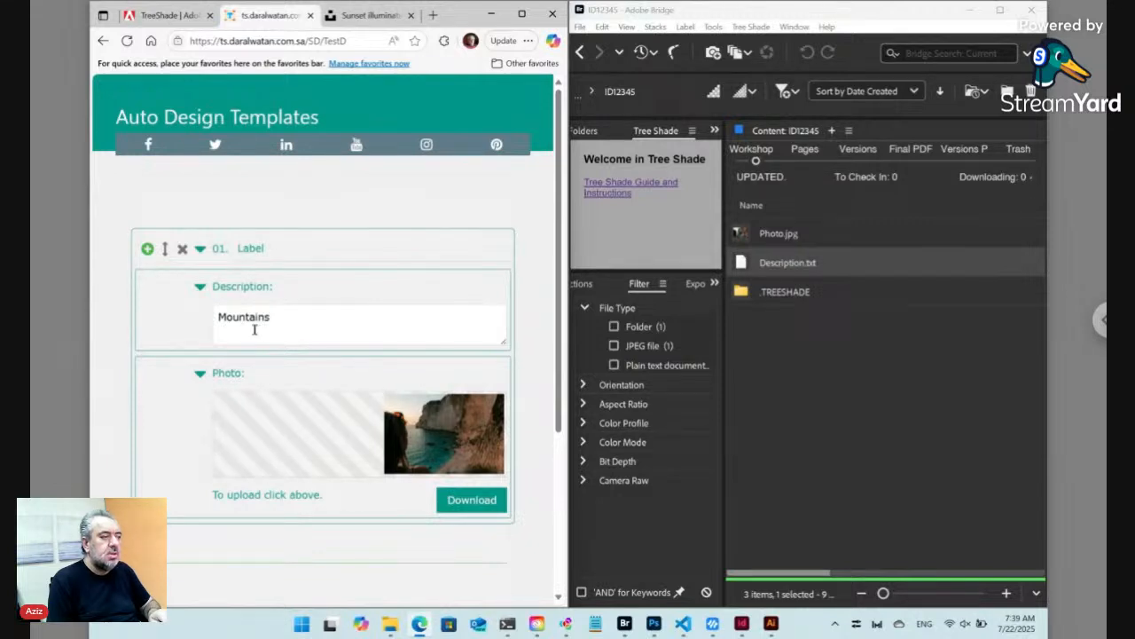
pyautogui.click(200, 249)
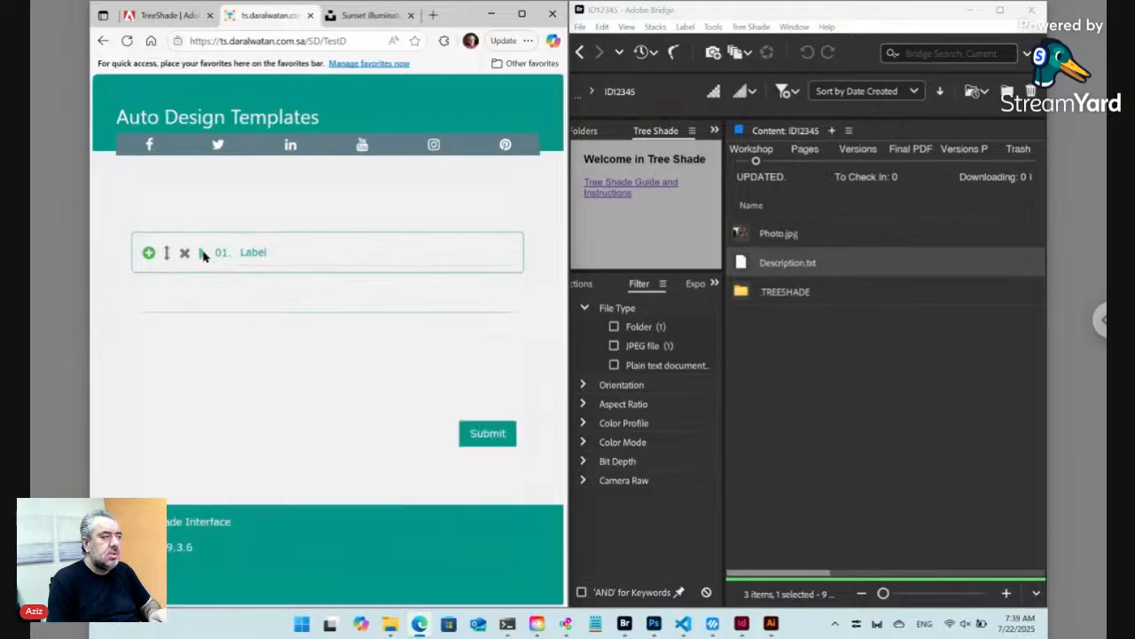
# Add a second form entry with the 5fNmWej4tAA Unsplash photo from Downloads and the description Computer
pyautogui.click(149, 253)
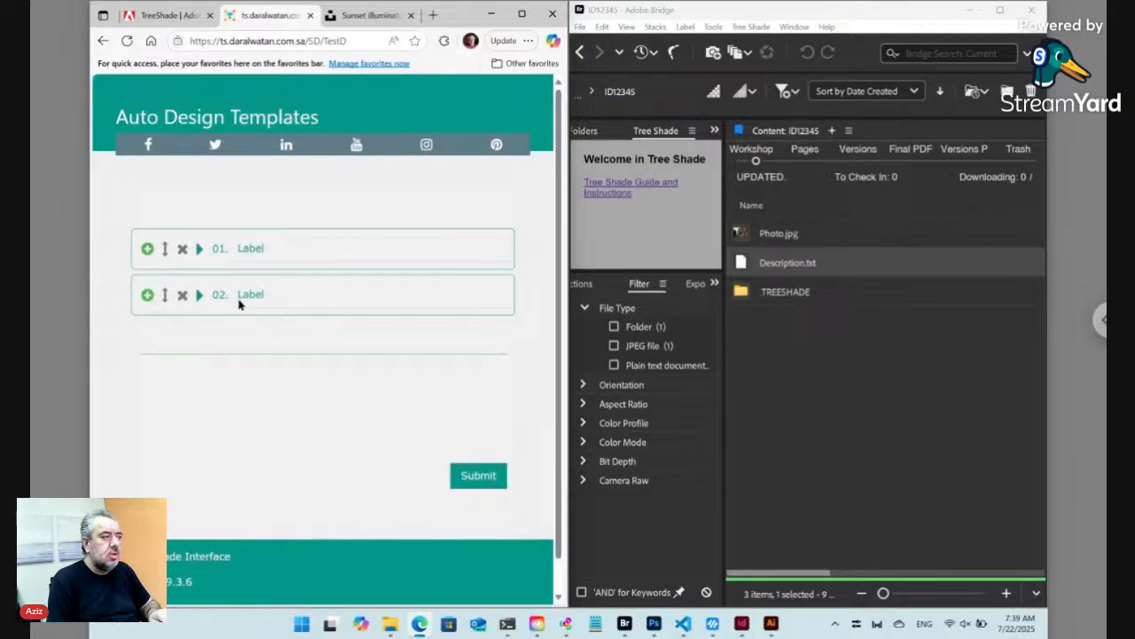
pyautogui.click(199, 295)
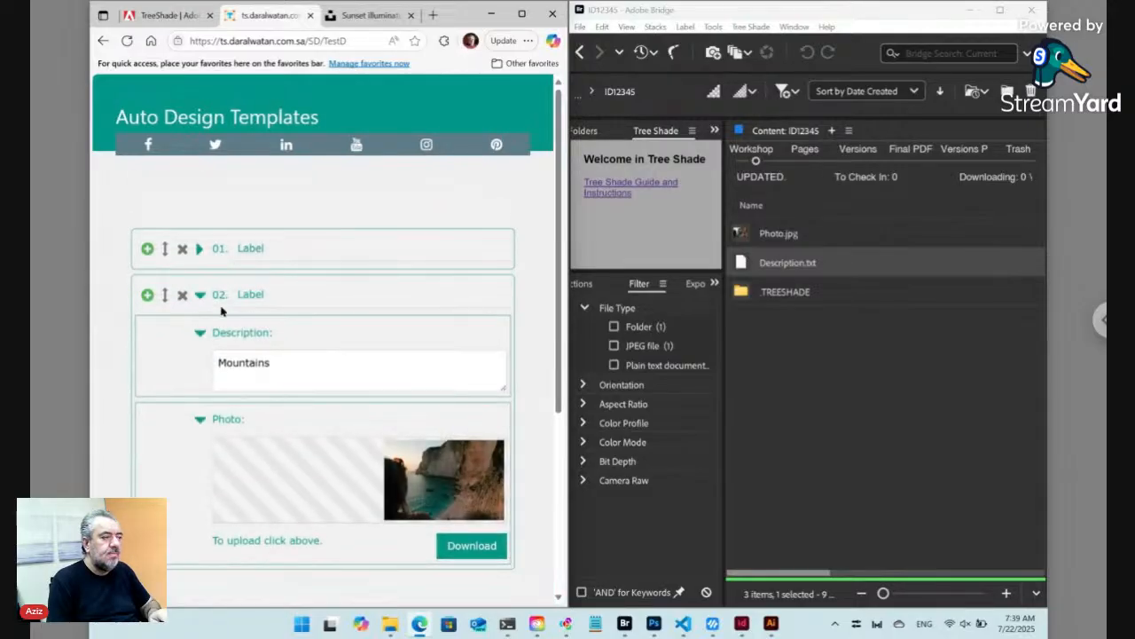
pyautogui.click(438, 479)
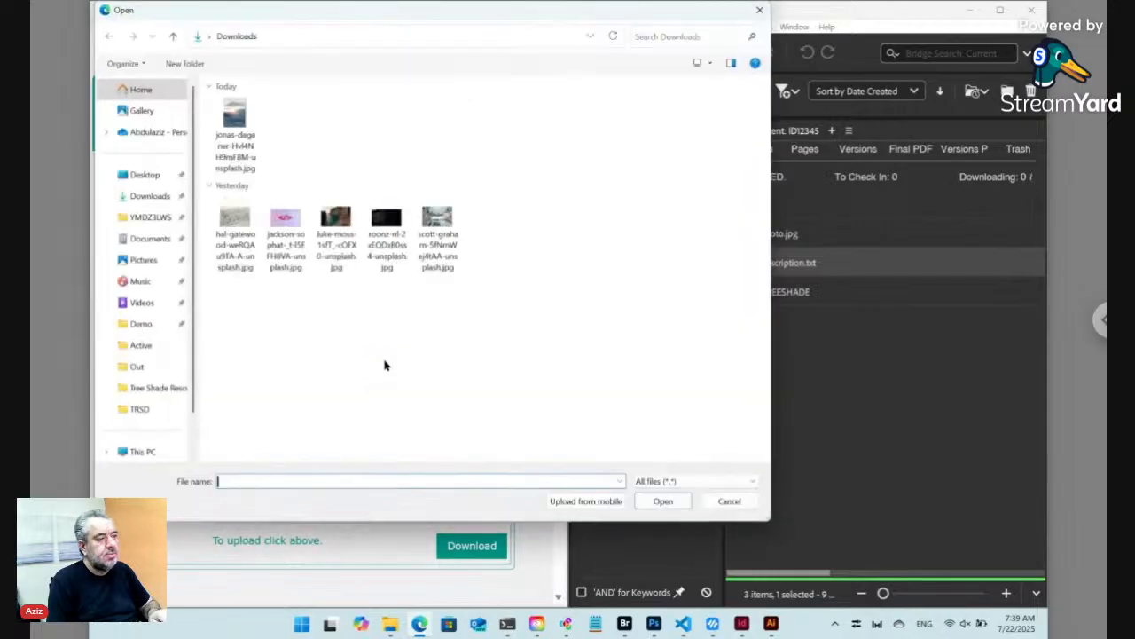
pyautogui.click(425, 256)
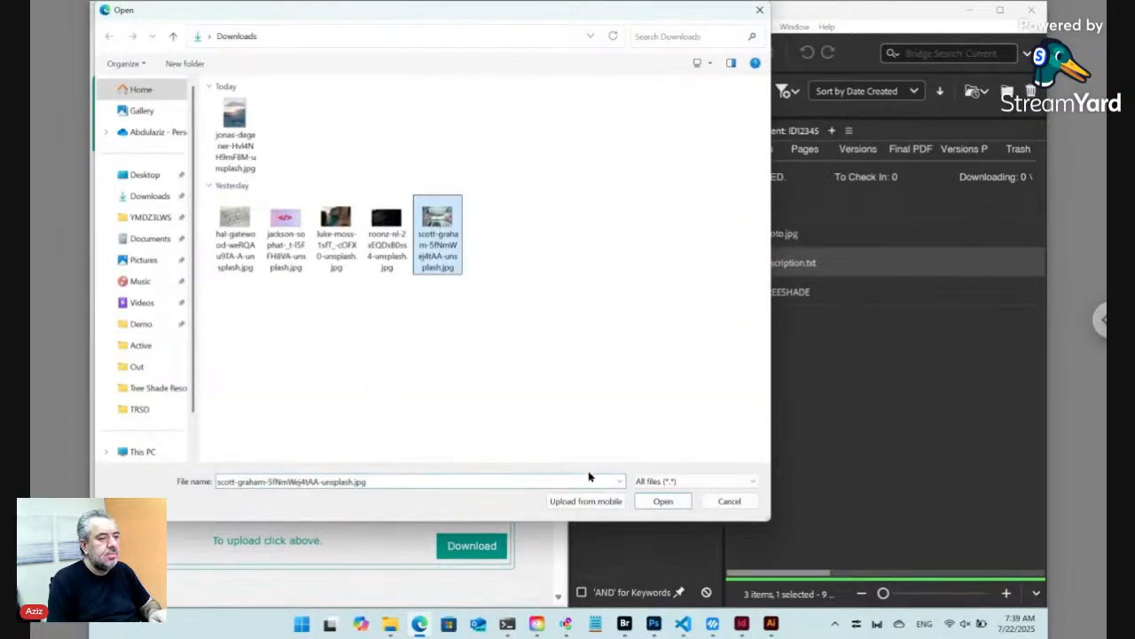
pyautogui.click(661, 501)
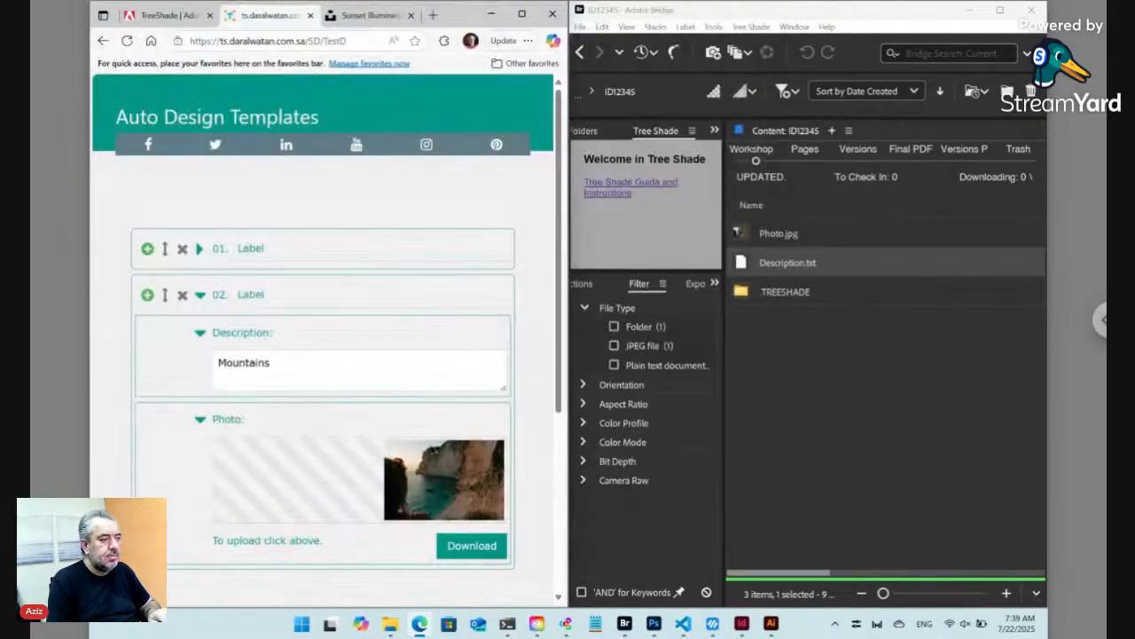
pyautogui.doubleClick(253, 360)
pyautogui.write('C')
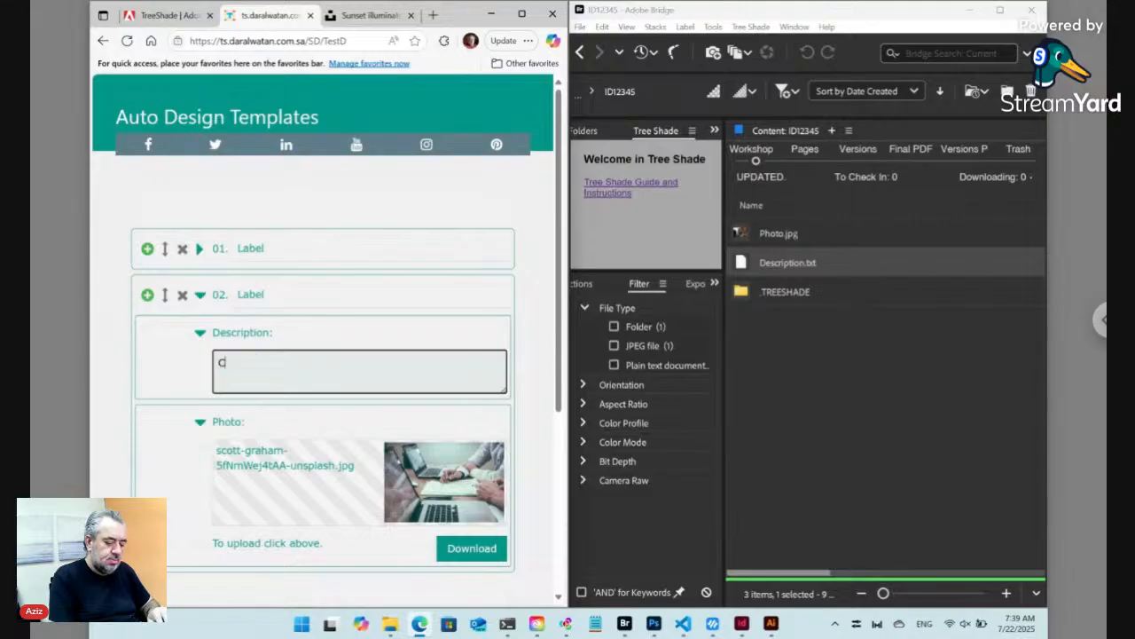
pyautogui.write('omputer')
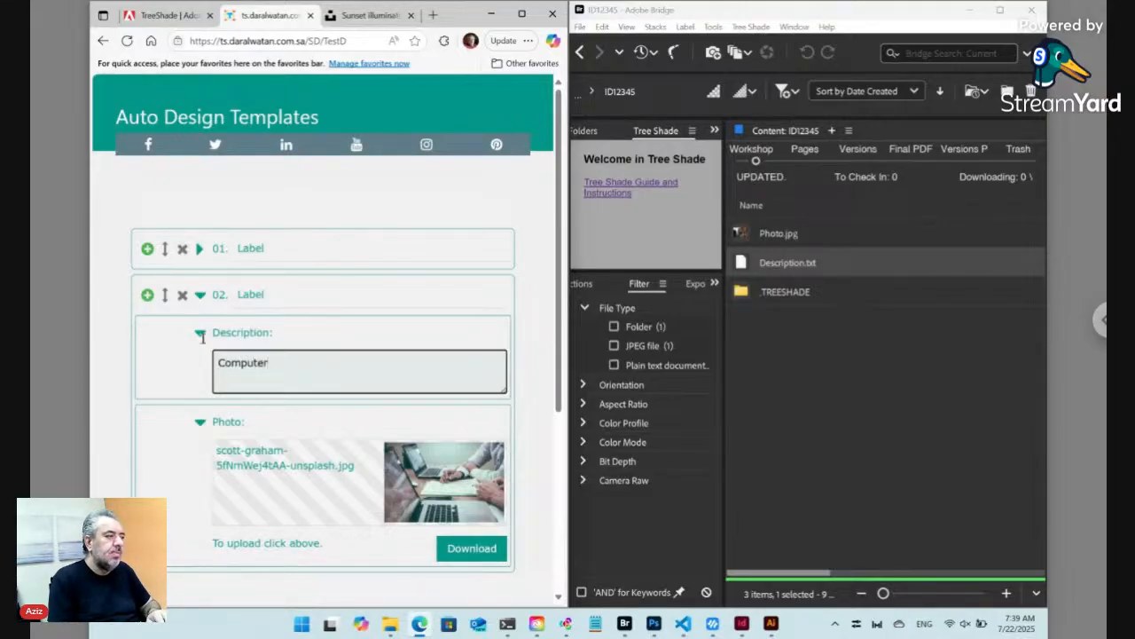
# Add a third form entry with the weRQAu9TA-A Unsplash photo from Downloads and the description Layout
pyautogui.click(147, 296)
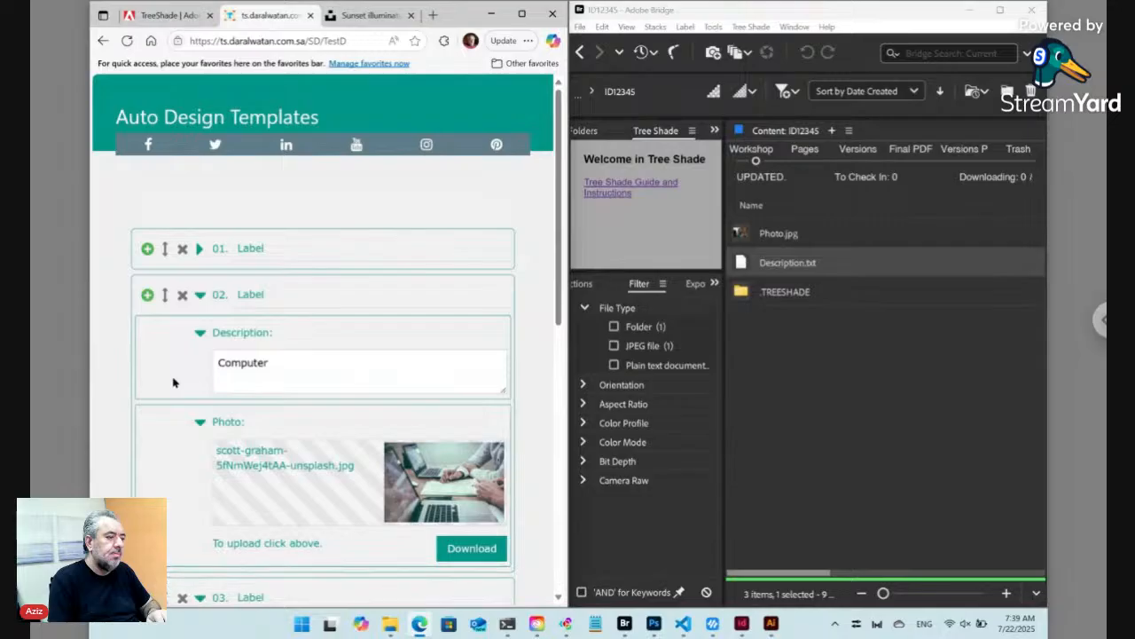
pyautogui.scroll(-4, 173, 381)
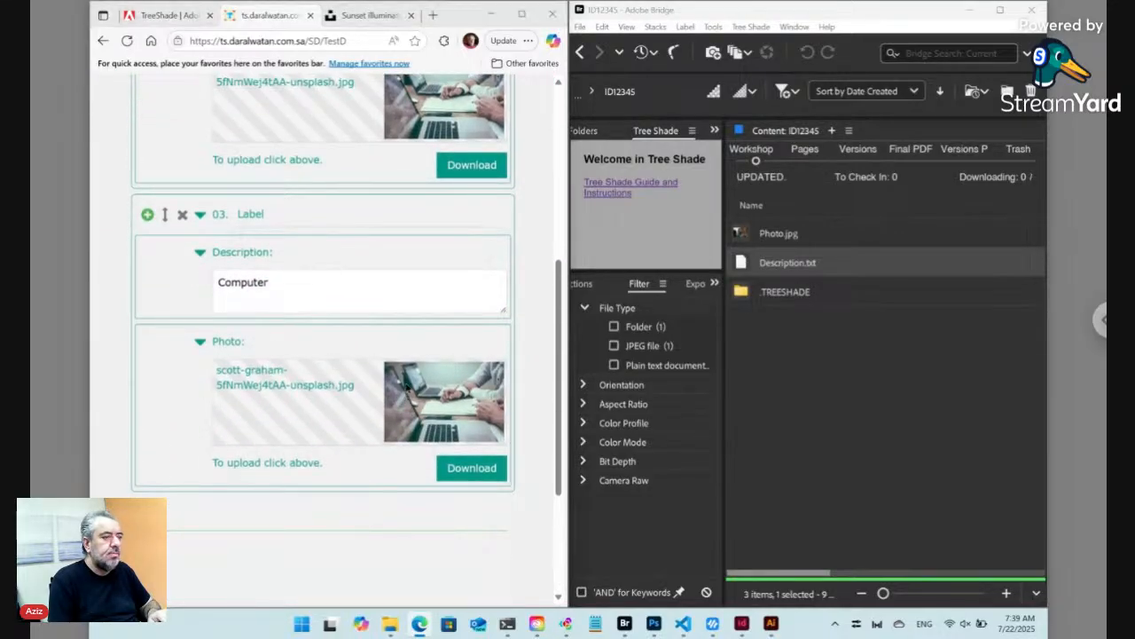
pyautogui.click(406, 388)
pyautogui.click(236, 229)
pyautogui.click(660, 500)
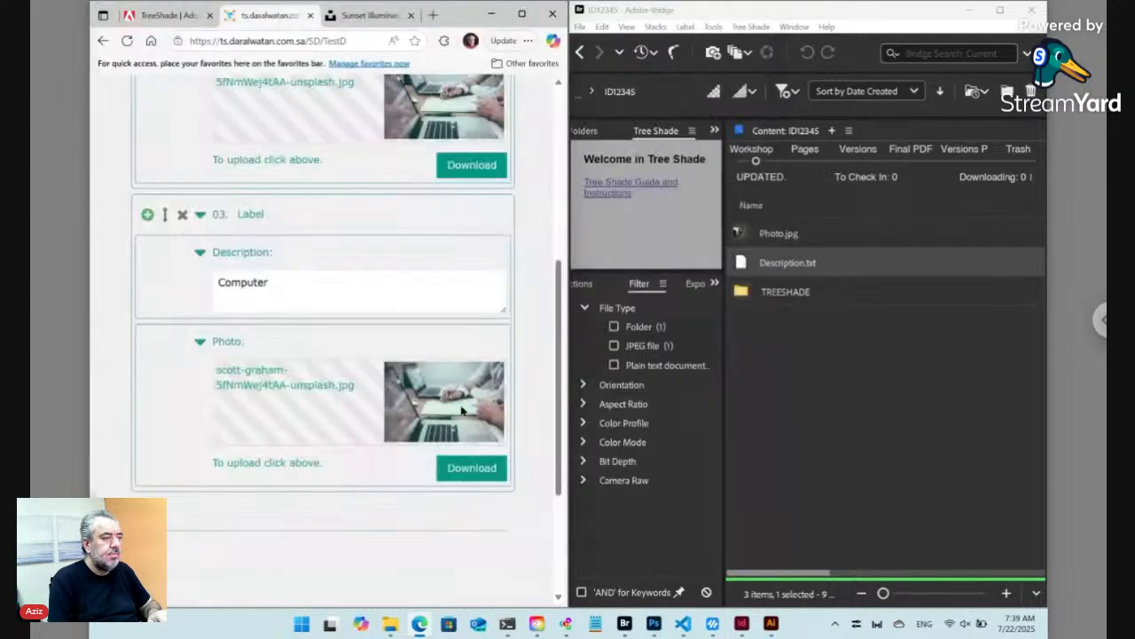
pyautogui.doubleClick(247, 286)
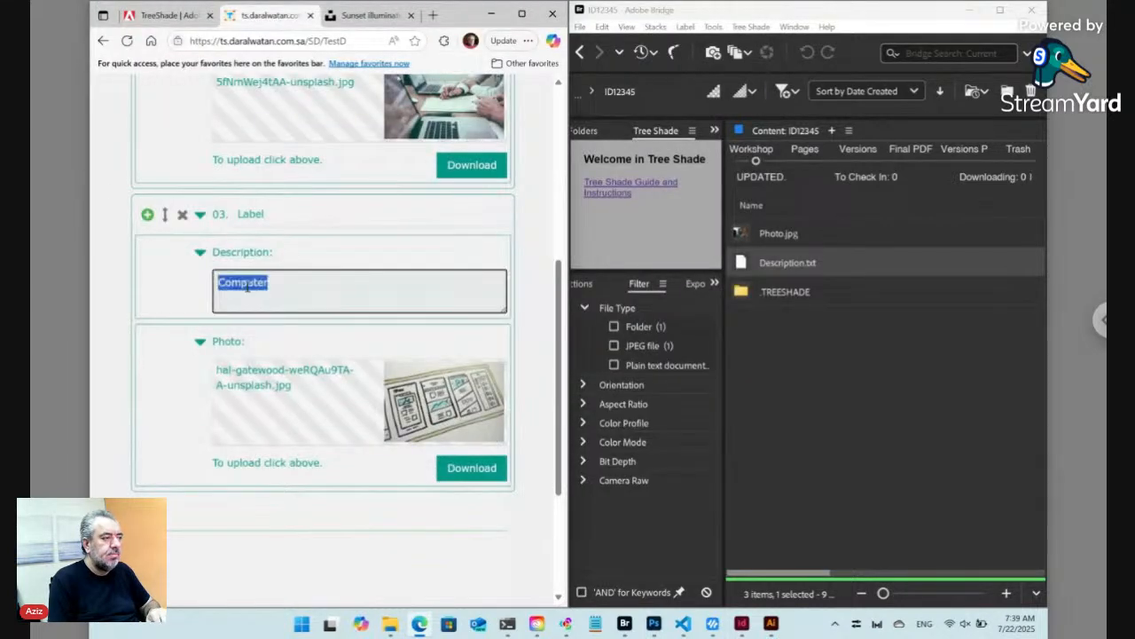
pyautogui.write('Layout')
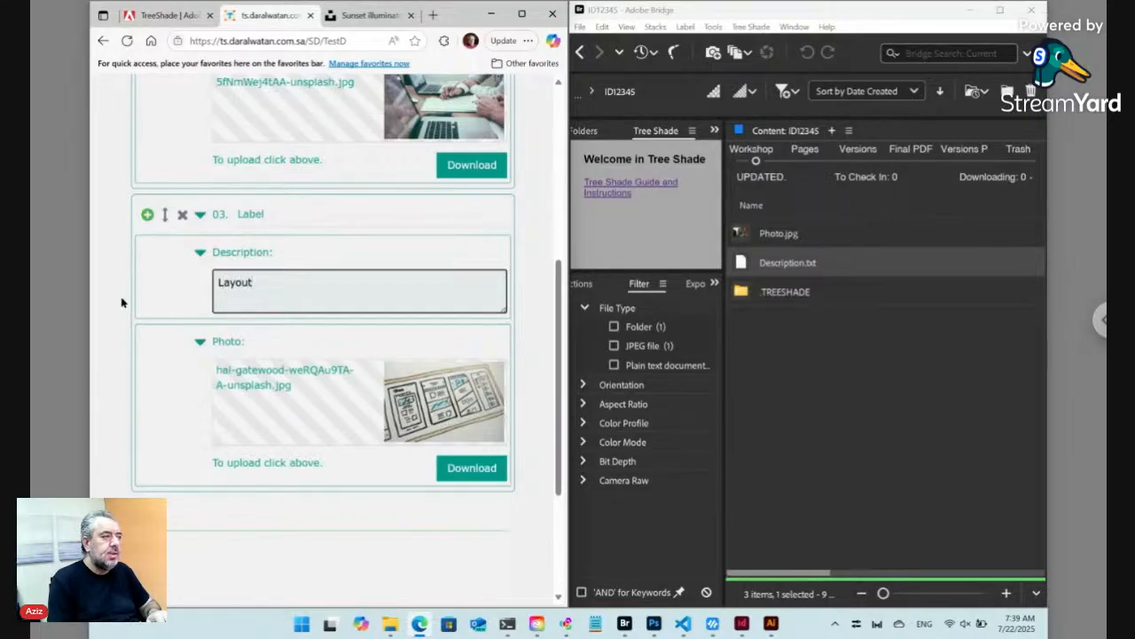
# Label the third form entry Layout and the second one Computer
pyautogui.scroll(3, 118, 303)
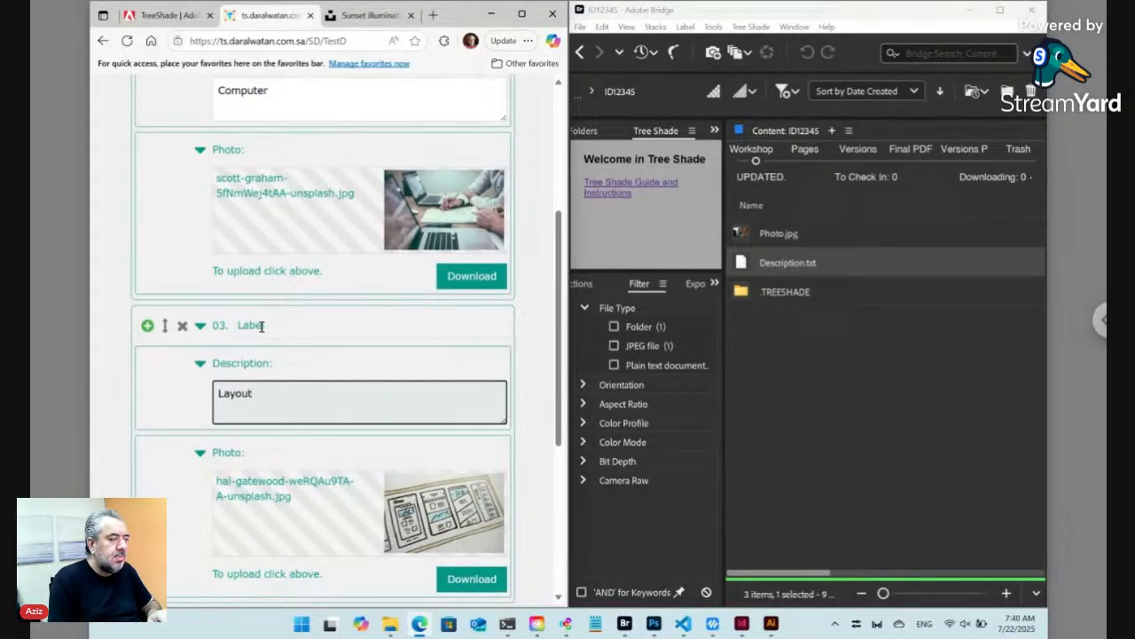
pyautogui.click(251, 325)
pyautogui.doubleClick(251, 324)
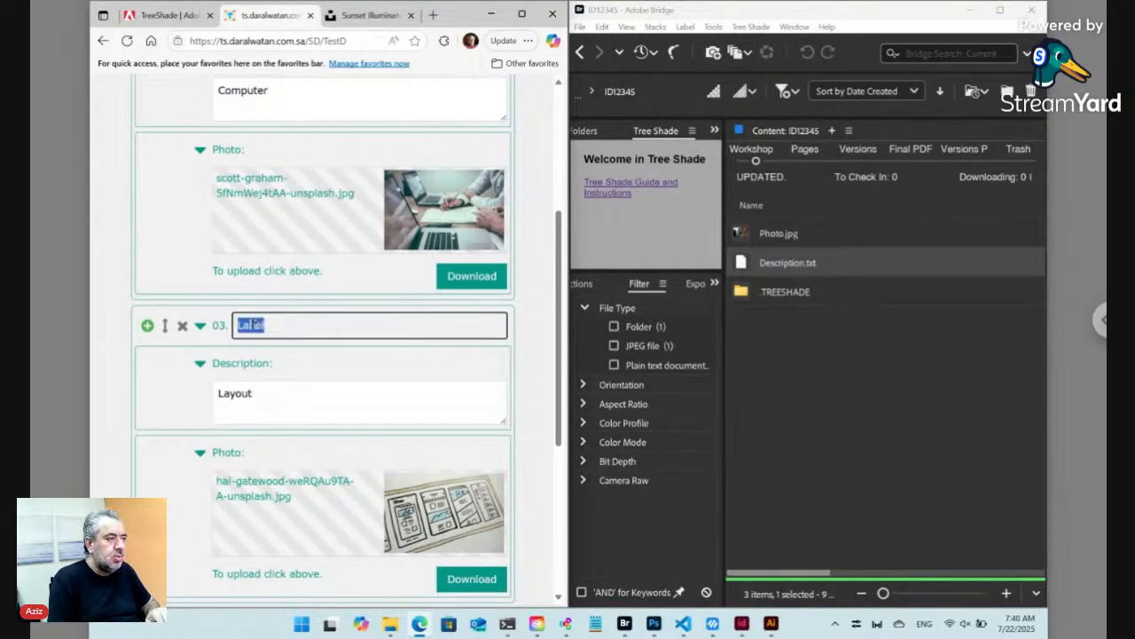
pyautogui.scroll(3, 323, 338)
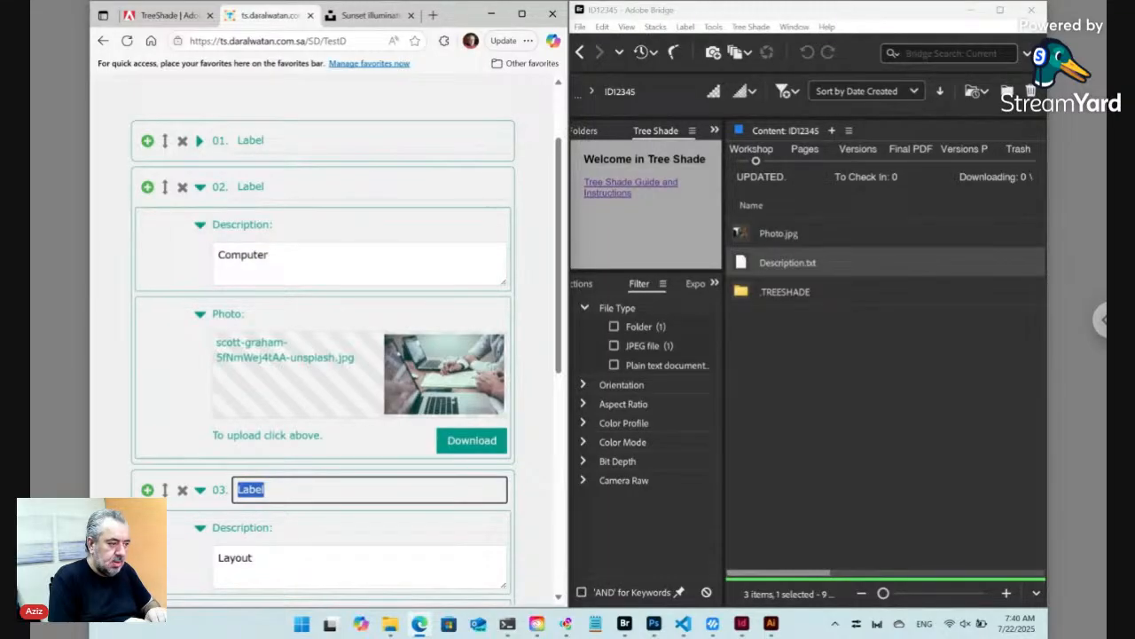
pyautogui.write('Layout')
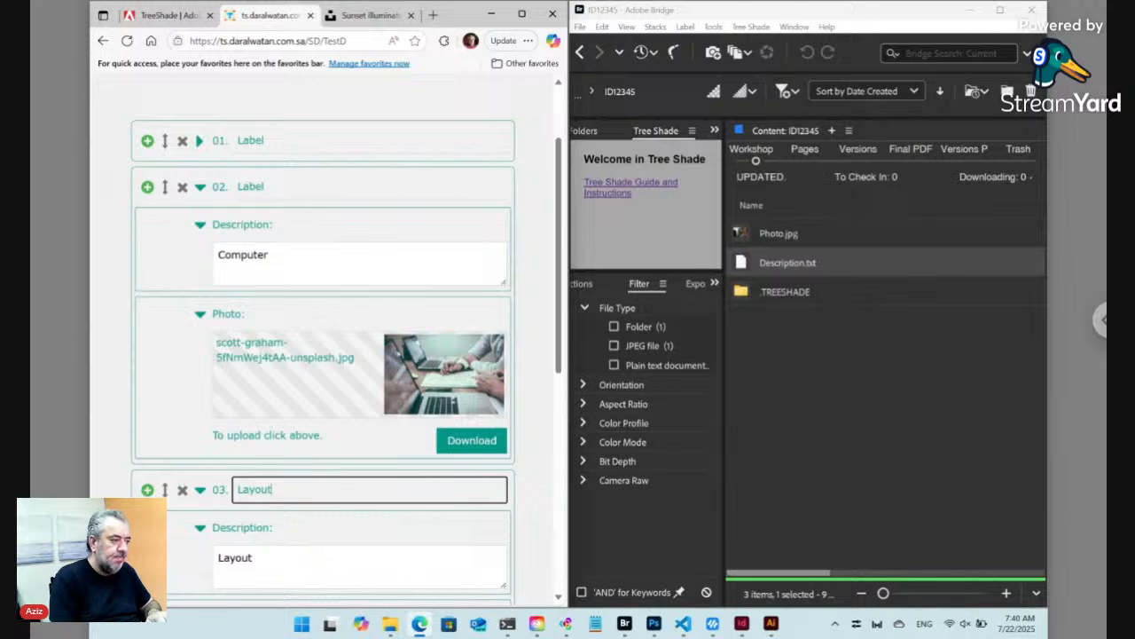
pyautogui.click(253, 187)
pyautogui.write('Computer')
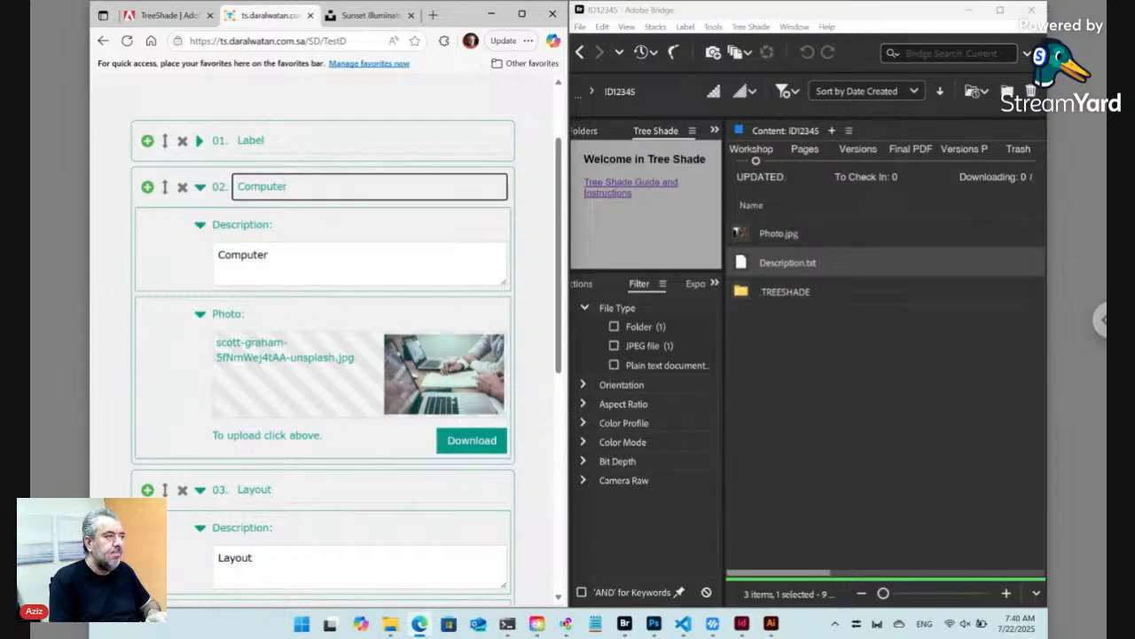
# Expand the first form entry and copy its description, Mountains, into its label
pyautogui.scroll(2, 322, 340)
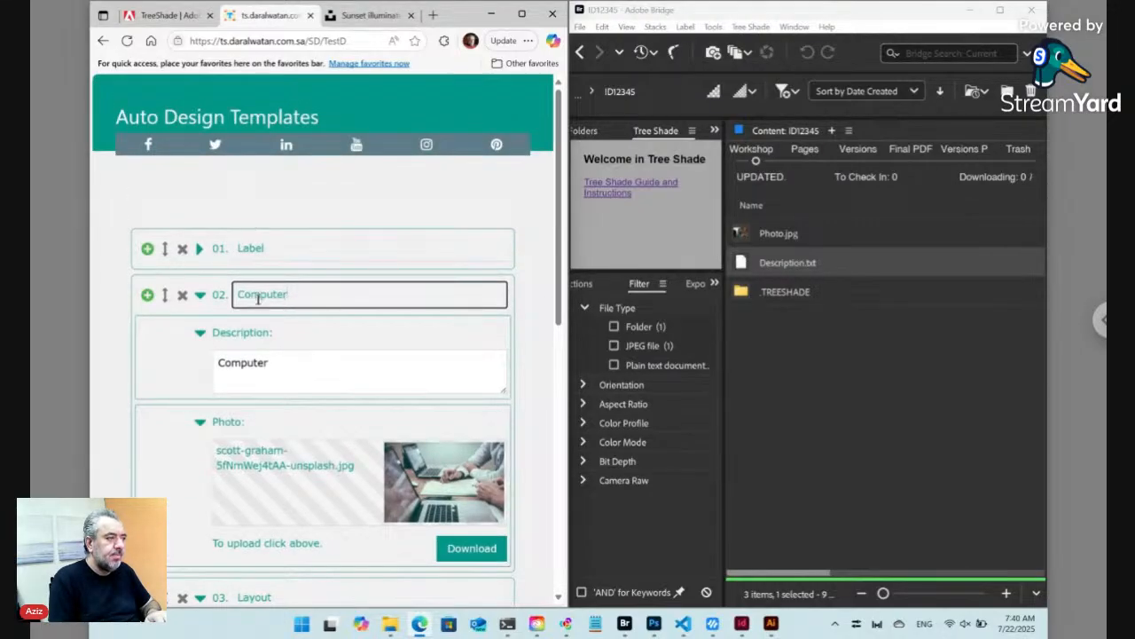
pyautogui.click(199, 249)
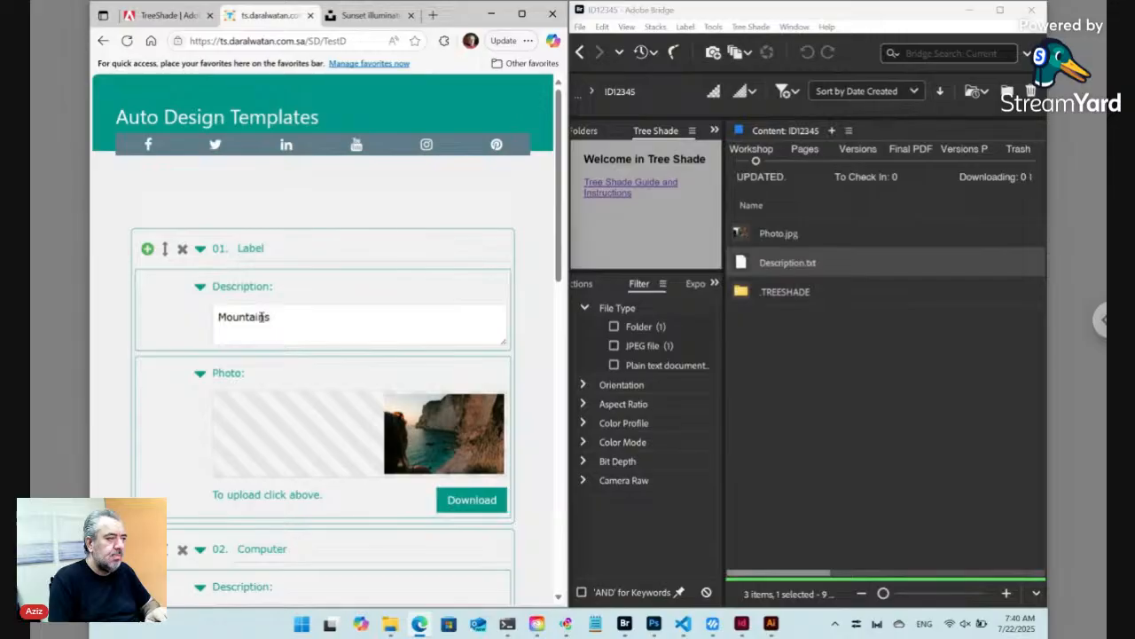
pyautogui.doubleClick(263, 316)
pyautogui.hotkey('ctrl', 'c')
pyautogui.click(264, 249)
pyautogui.doubleClick(263, 248)
pyautogui.hotkey('ctrl', 'v')
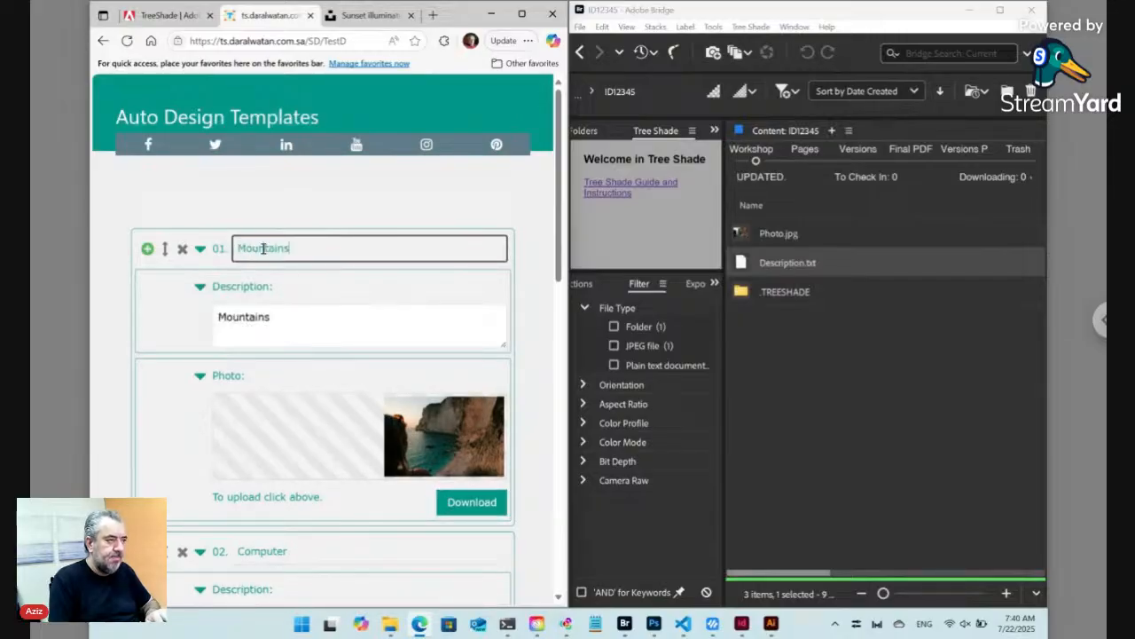
# Submit the TestD form with its Mountains, Computer and Layout entries
pyautogui.click(544, 362)
pyautogui.scroll(-10, 544, 362)
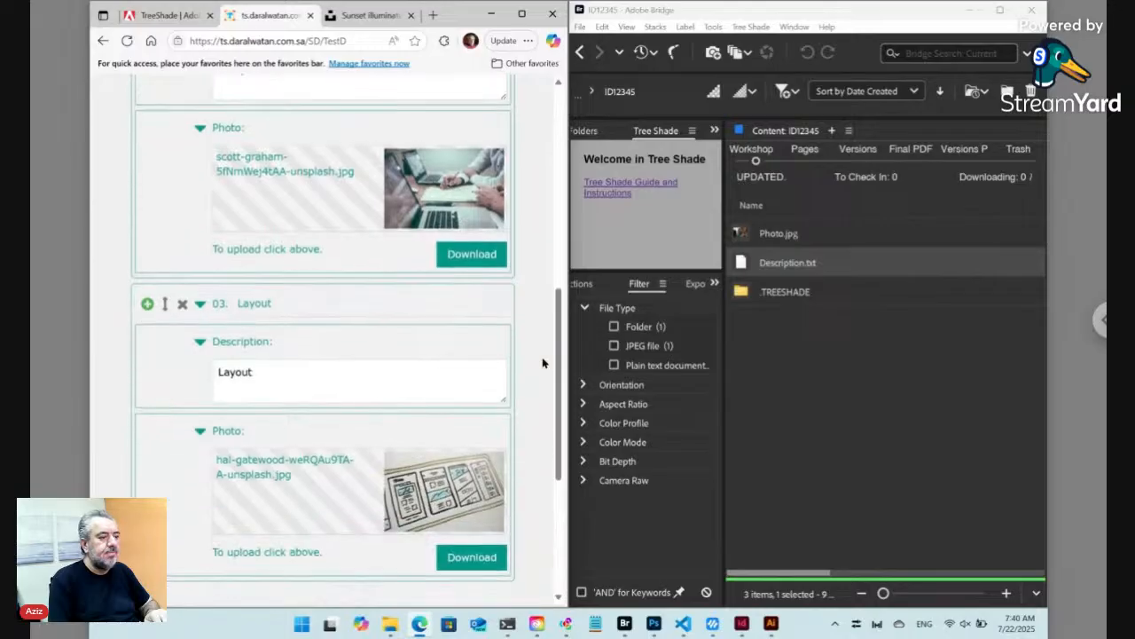
pyautogui.click(480, 477)
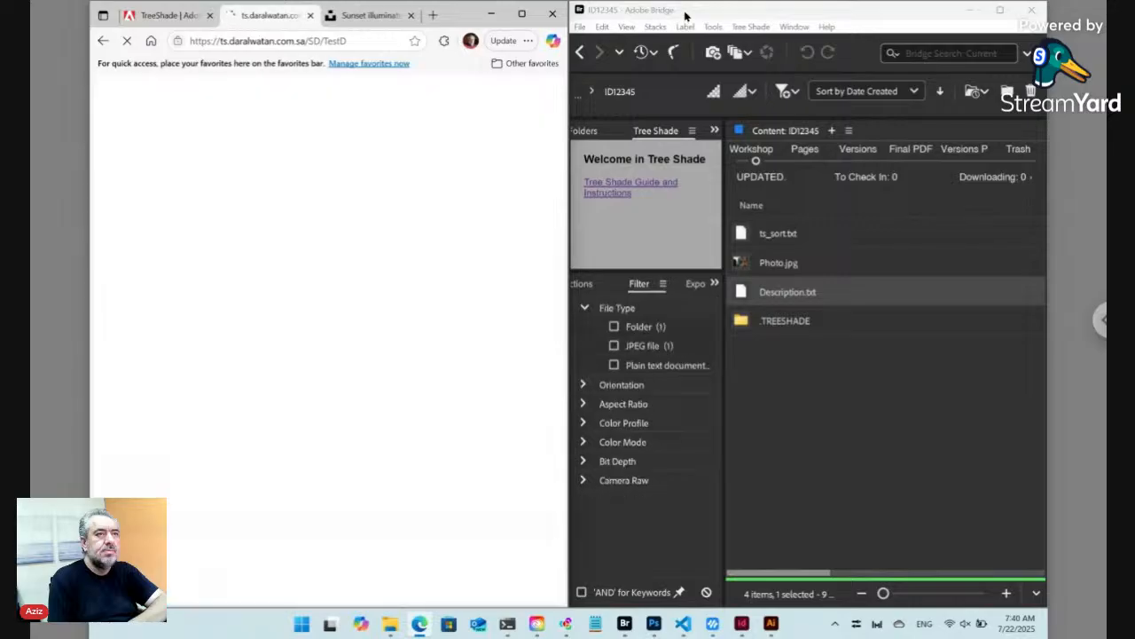
# Return to the Data folder in Adobe Bridge and examine the labelled text files for Layout, Computer and Mountains
pyautogui.click(685, 20)
pyautogui.click(581, 52)
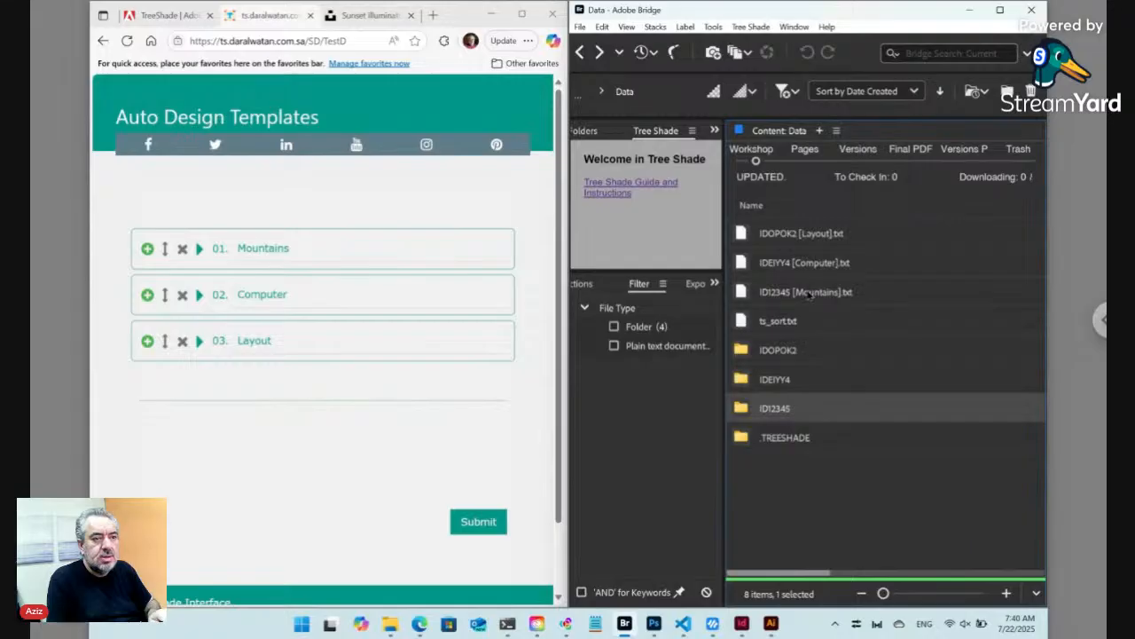
pyautogui.click(814, 235)
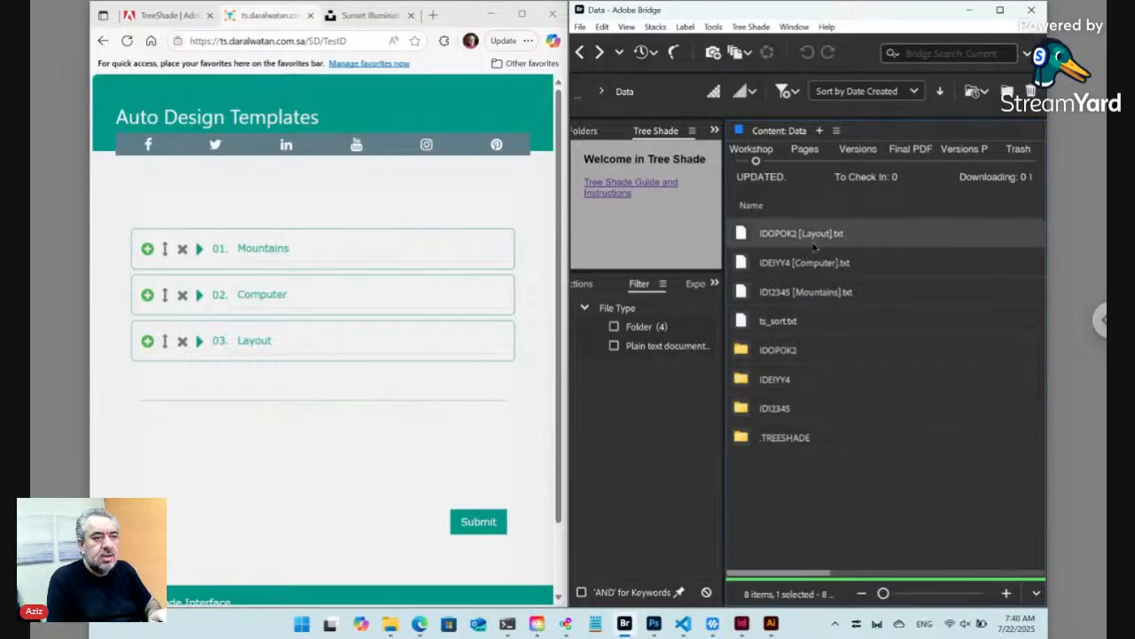
pyautogui.keyDown('shift'); pyautogui.click(814, 292); pyautogui.keyUp('shift')
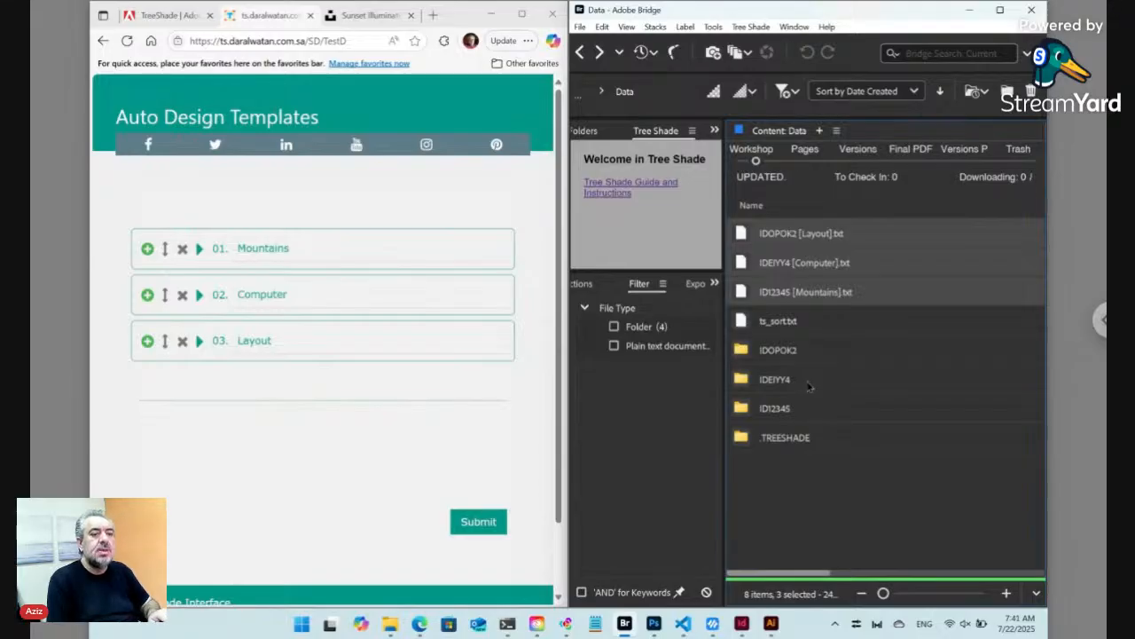
pyautogui.click(804, 472)
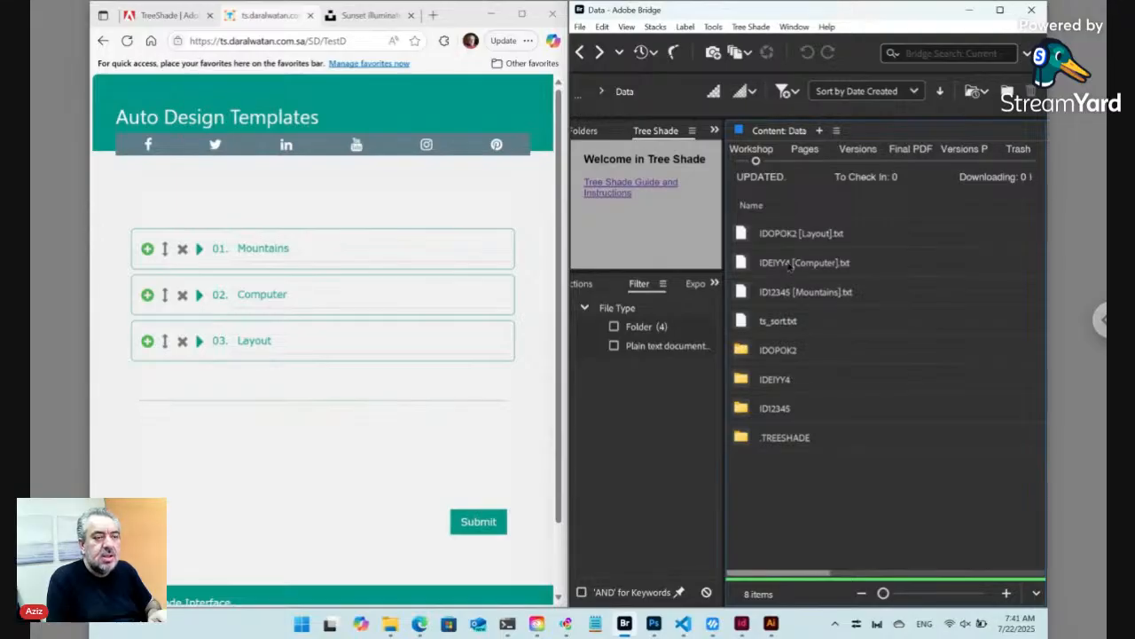
# Open the folder paired with IDEIYY4 [Computer].txt to inspect its files
pyautogui.click(804, 266)
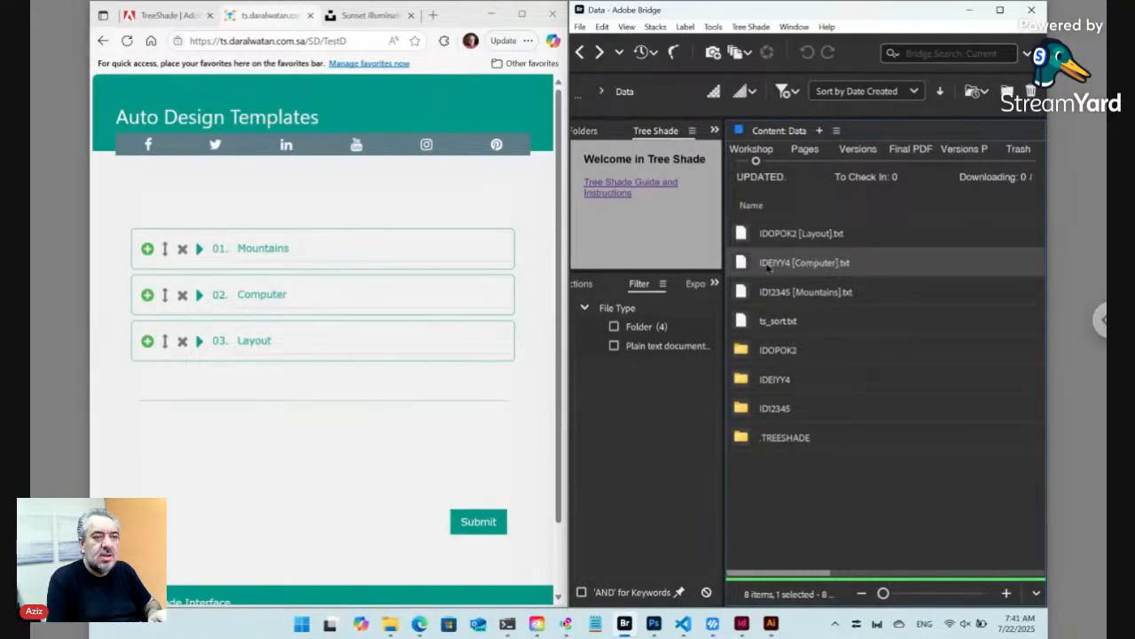
pyautogui.doubleClick(741, 262)
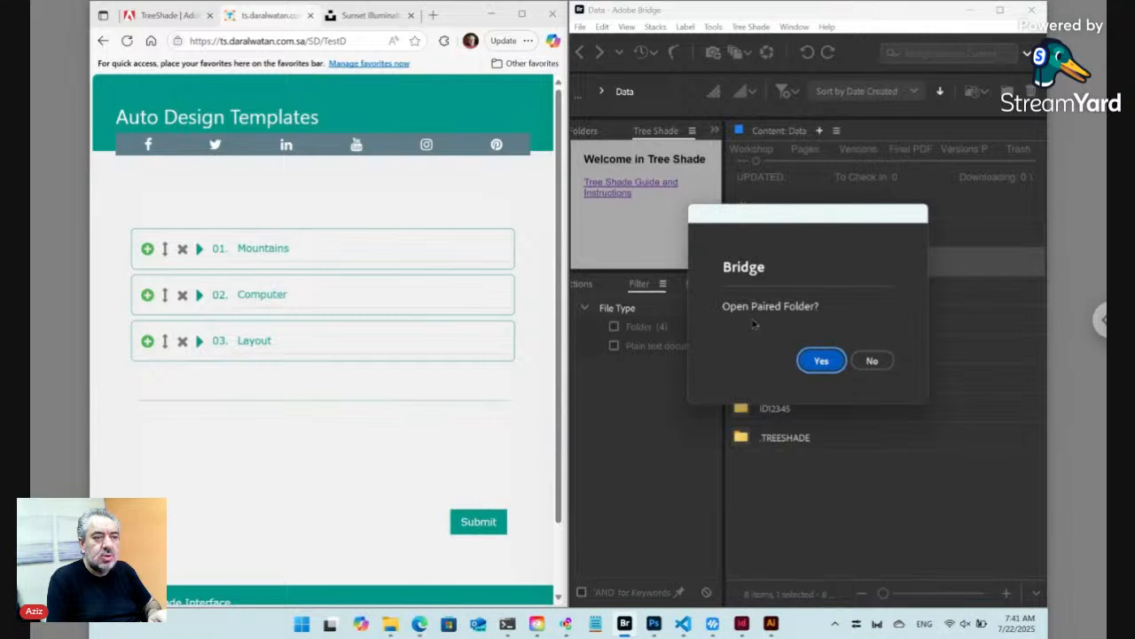
pyautogui.click(820, 361)
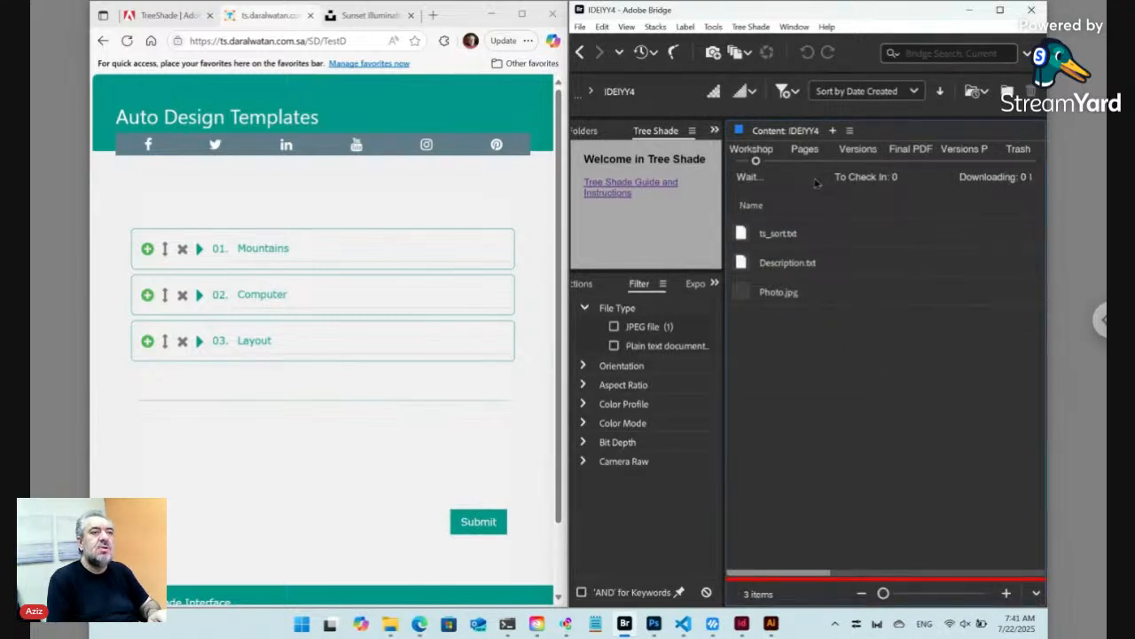
# Filter the Data folder to plain text documents, inspect the folder paired with ID12345 [Mountains].txt, and return to the filtered text files
pyautogui.click(582, 53)
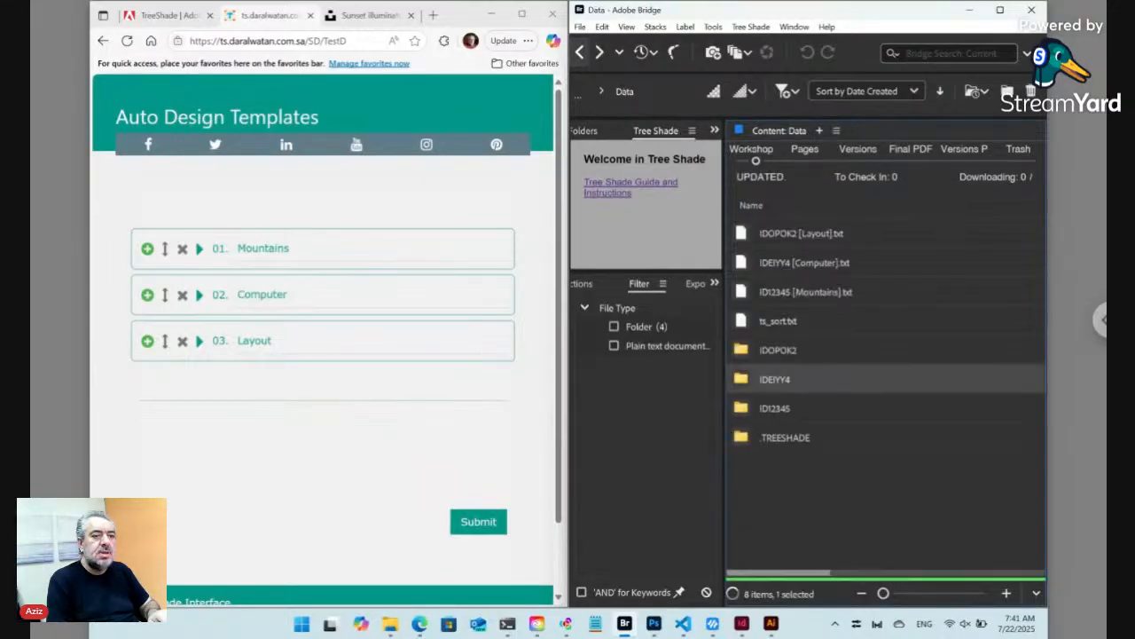
pyautogui.click(614, 346)
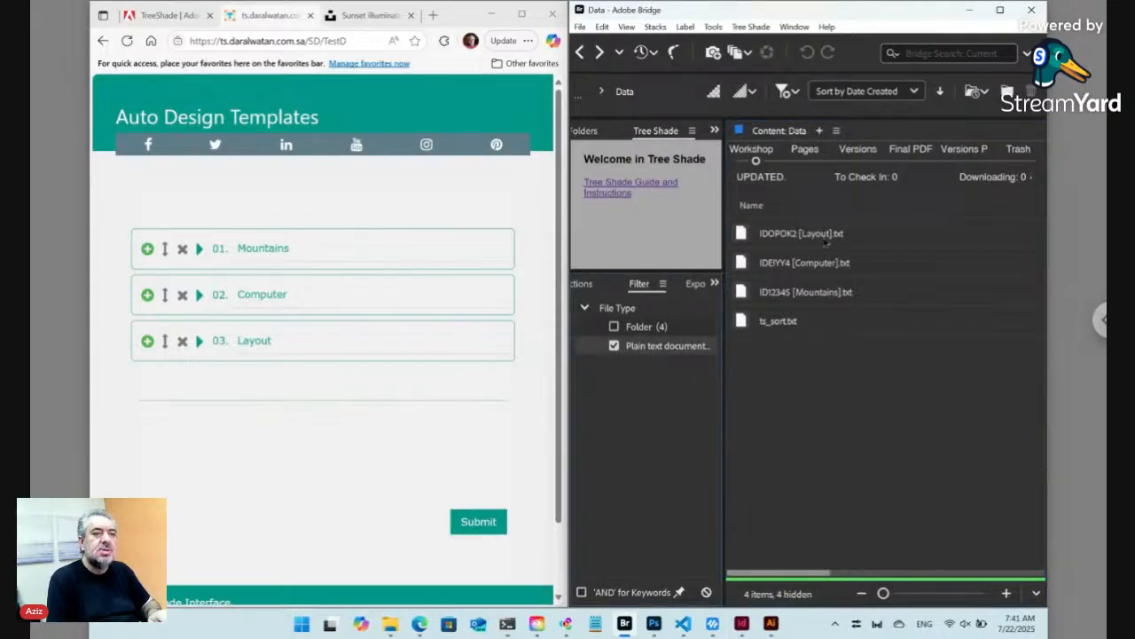
pyautogui.doubleClick(820, 292)
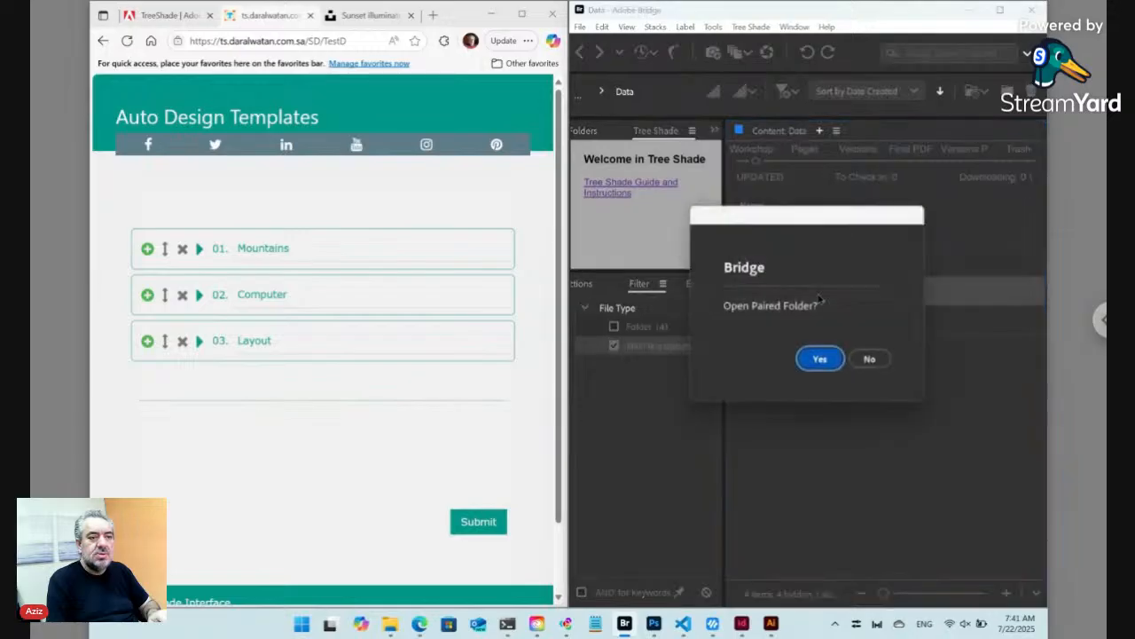
pyautogui.click(825, 362)
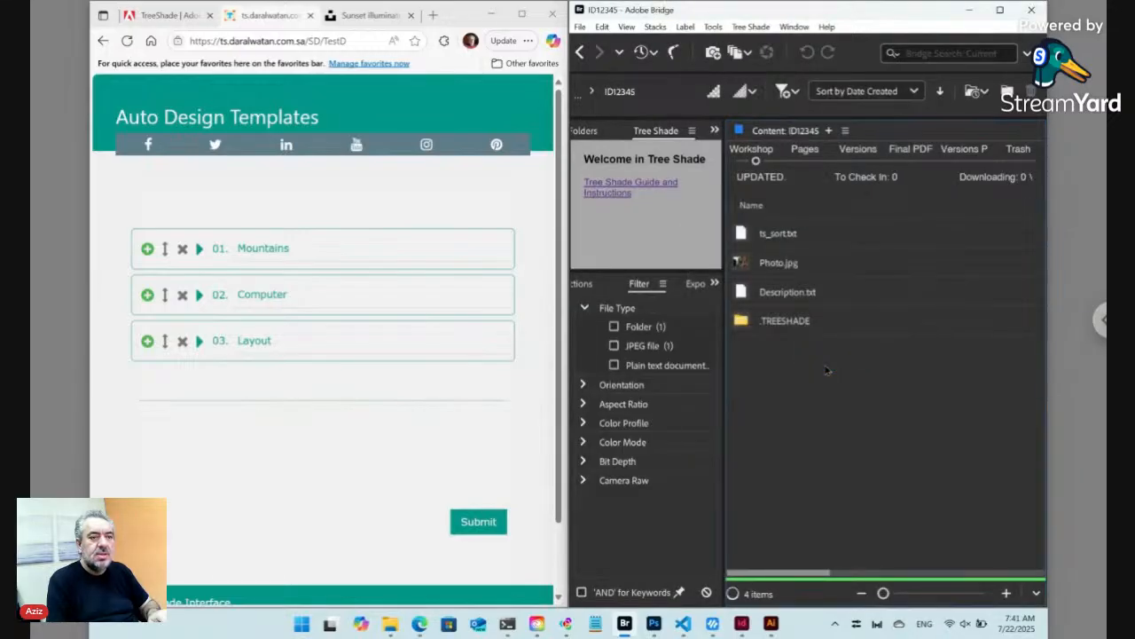
pyautogui.click(581, 52)
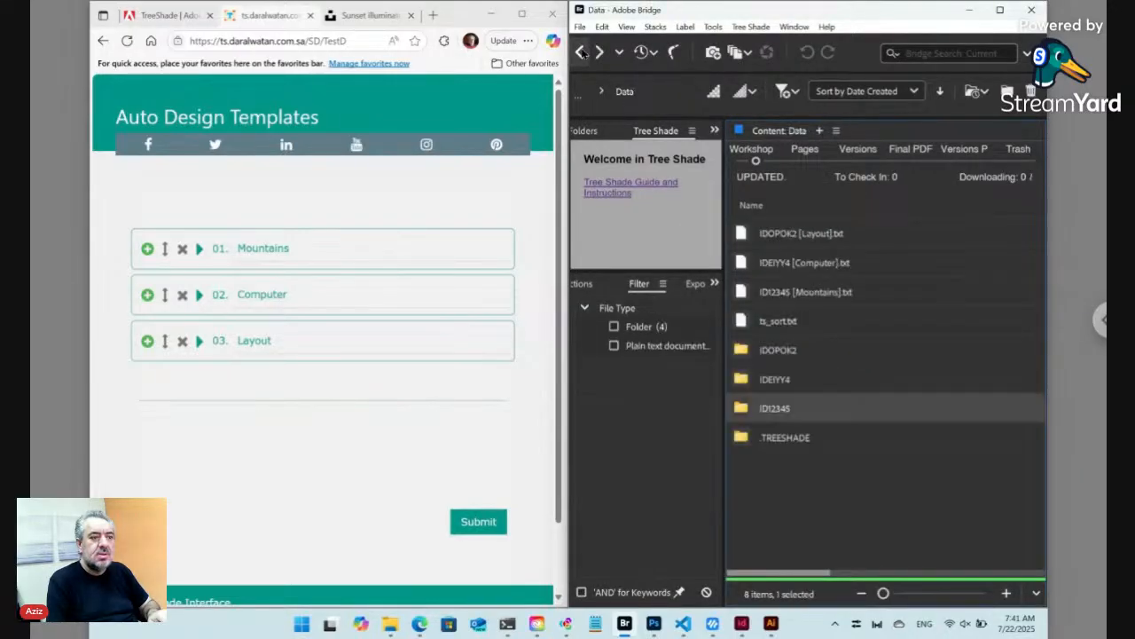
pyautogui.click(660, 346)
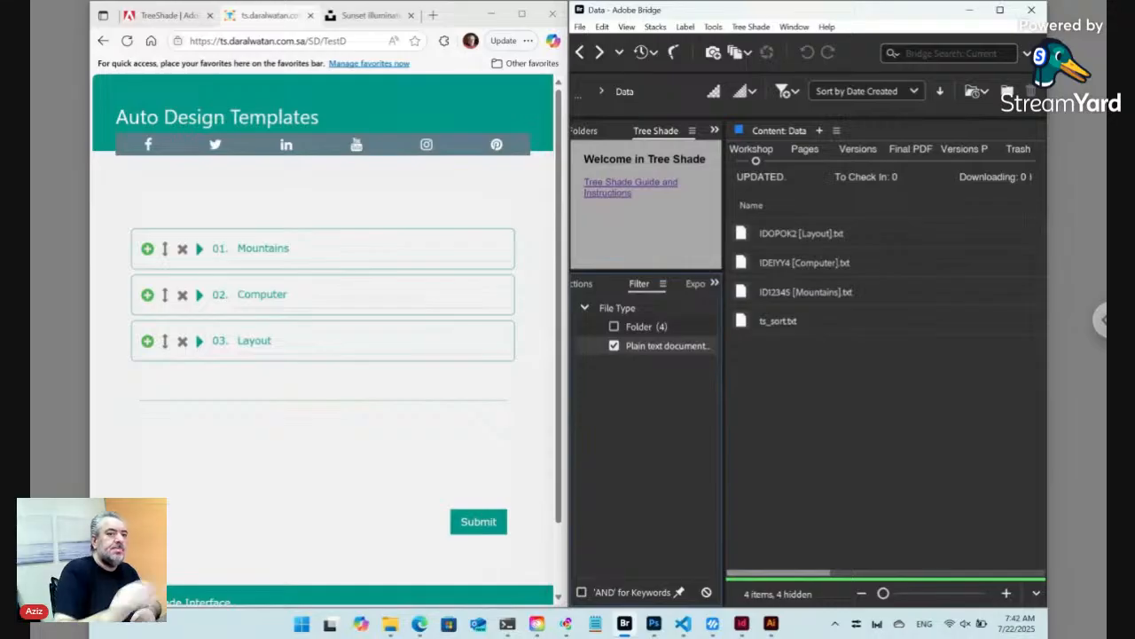
# Reopen the Data folder from its parent TestD folder and inspect the files inside the IDOPOK2 folder
pyautogui.click(580, 52)
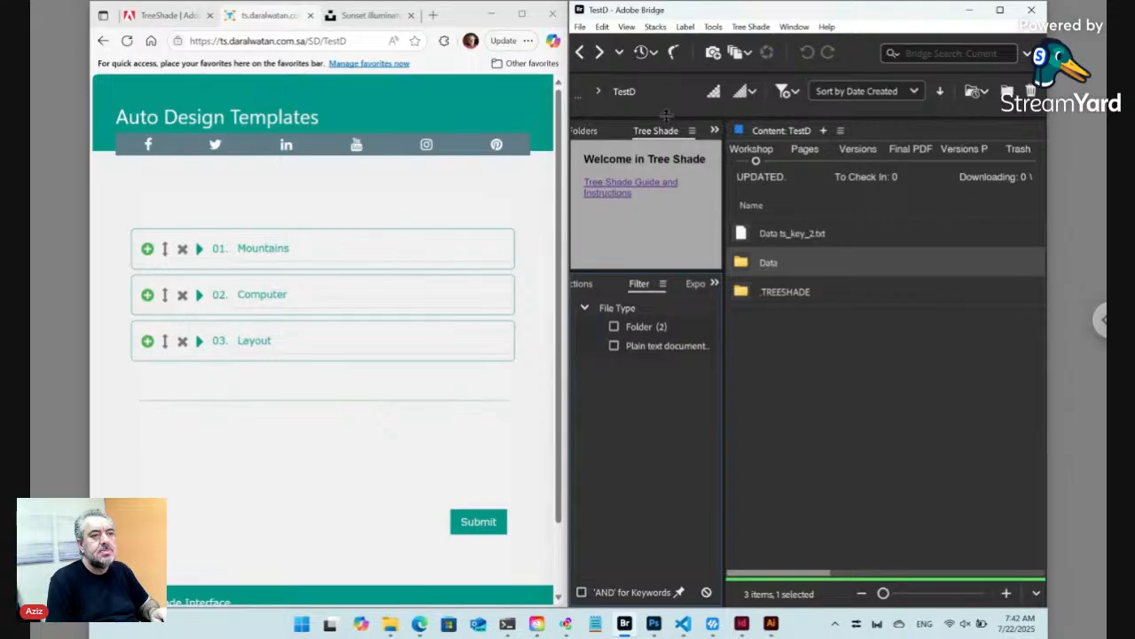
pyautogui.doubleClick(749, 263)
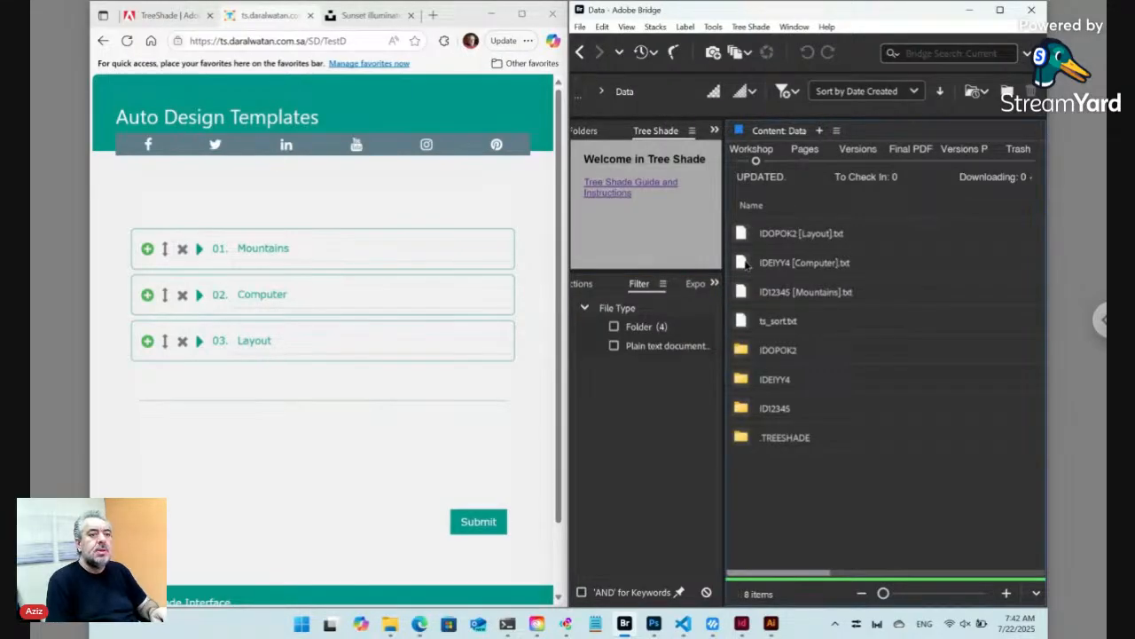
pyautogui.doubleClick(823, 358)
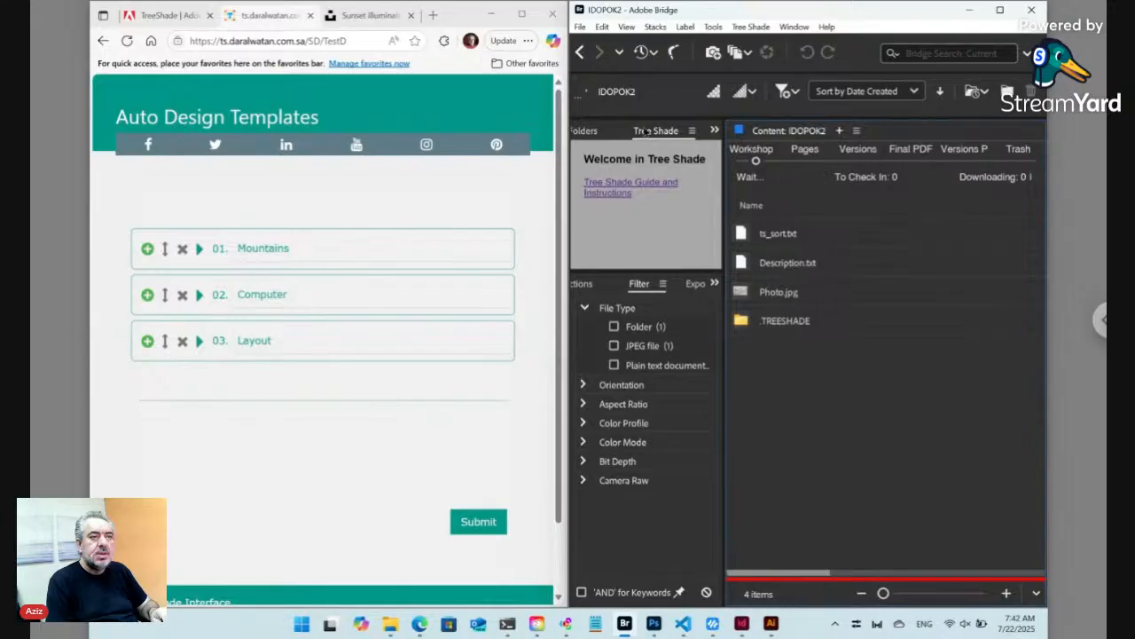
pyautogui.click(580, 53)
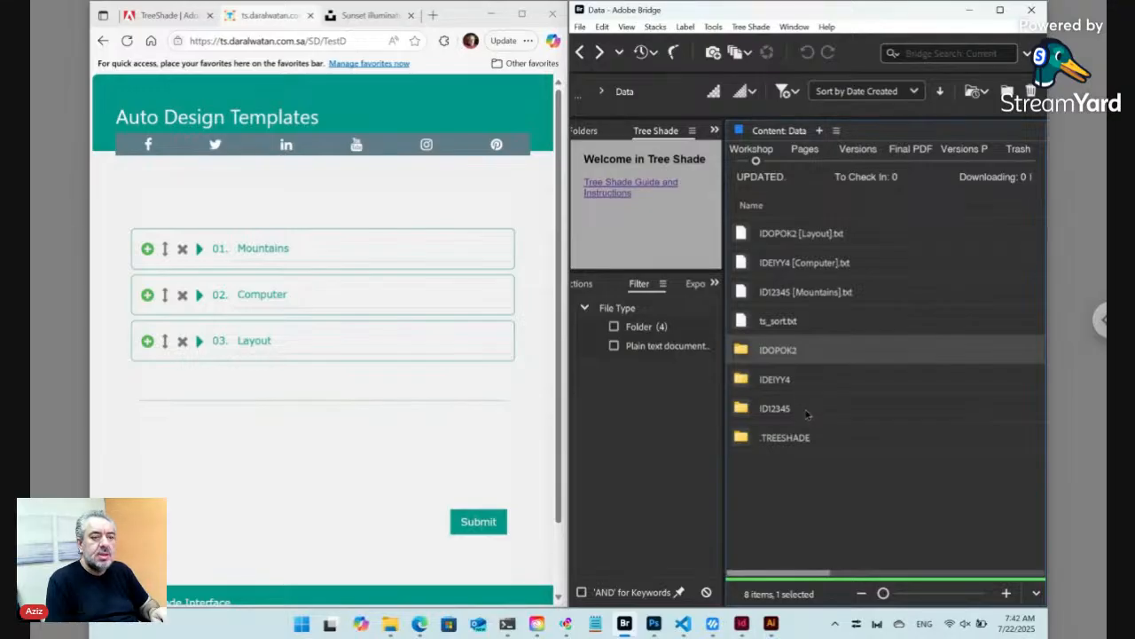
# In the ID12345 folder, rename Description.txt as Description ts_lbl.txt
pyautogui.doubleClick(807, 413)
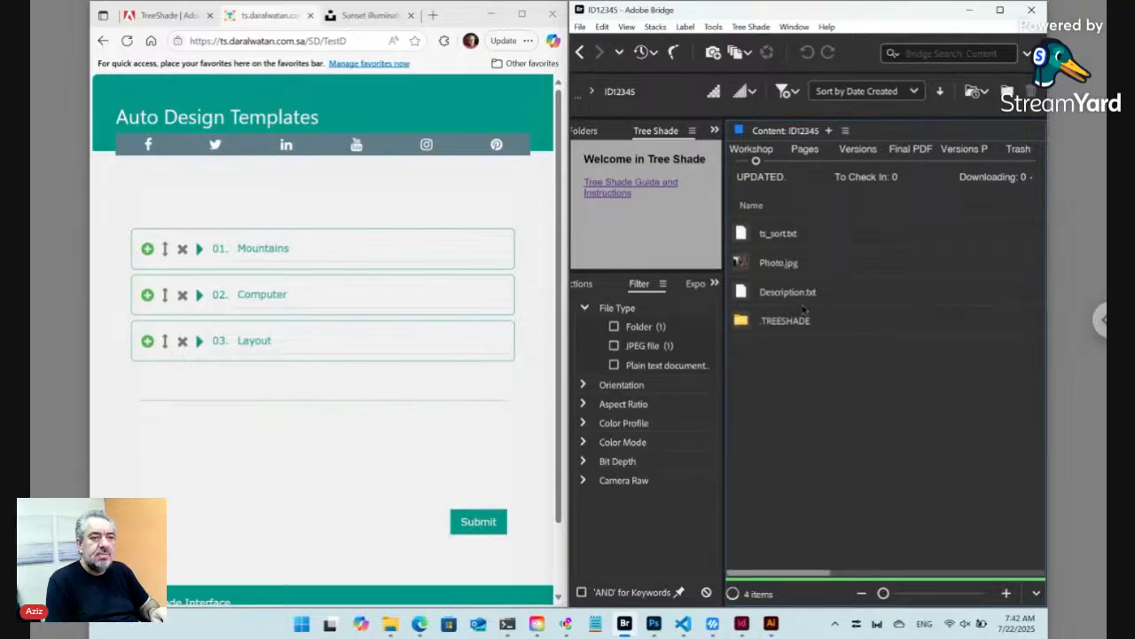
pyautogui.click(792, 300)
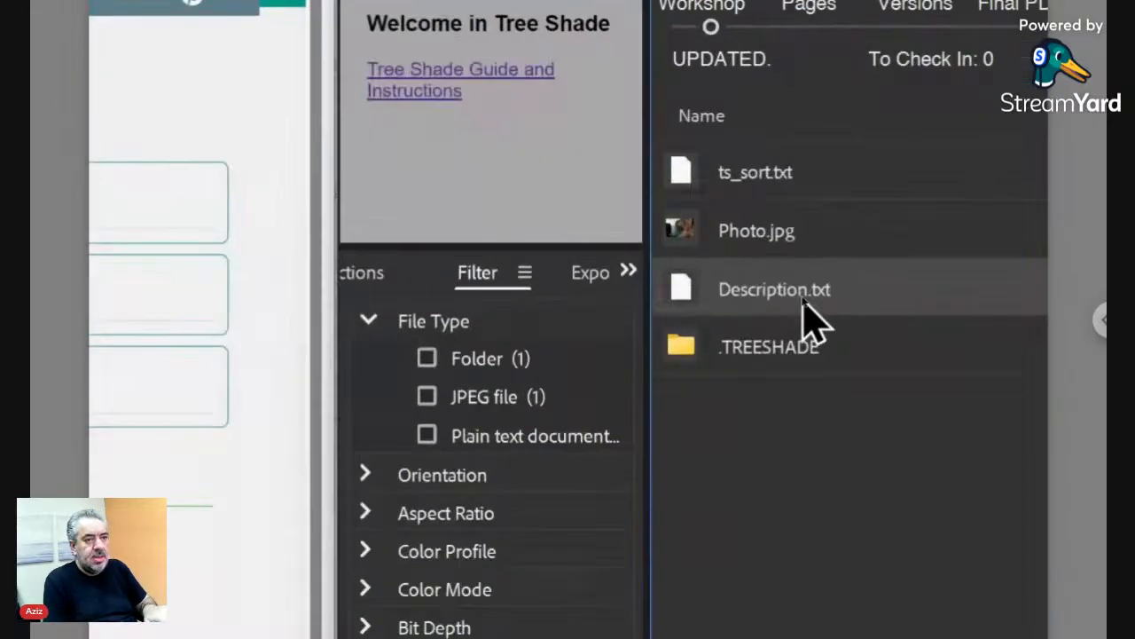
pyautogui.click(798, 295)
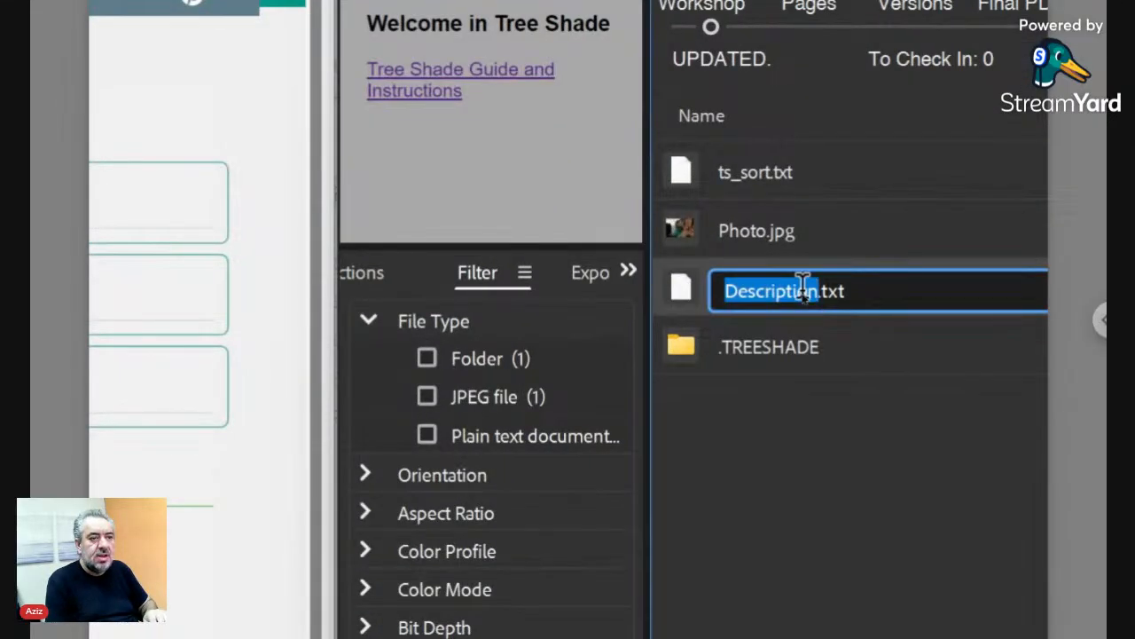
pyautogui.press('Right')
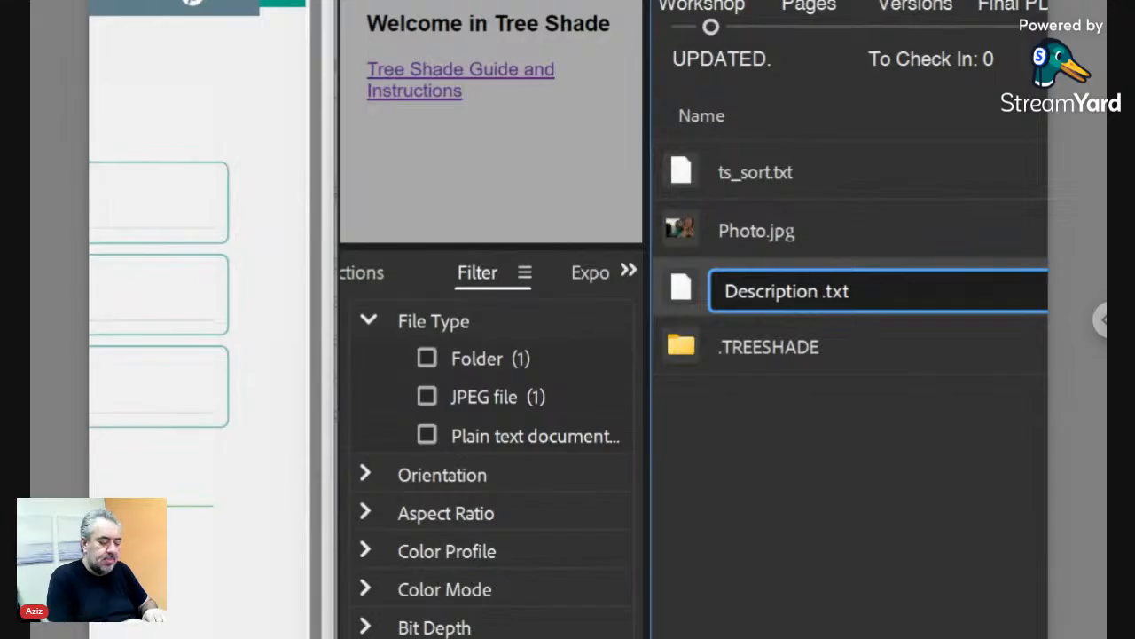
pyautogui.write('ts_')
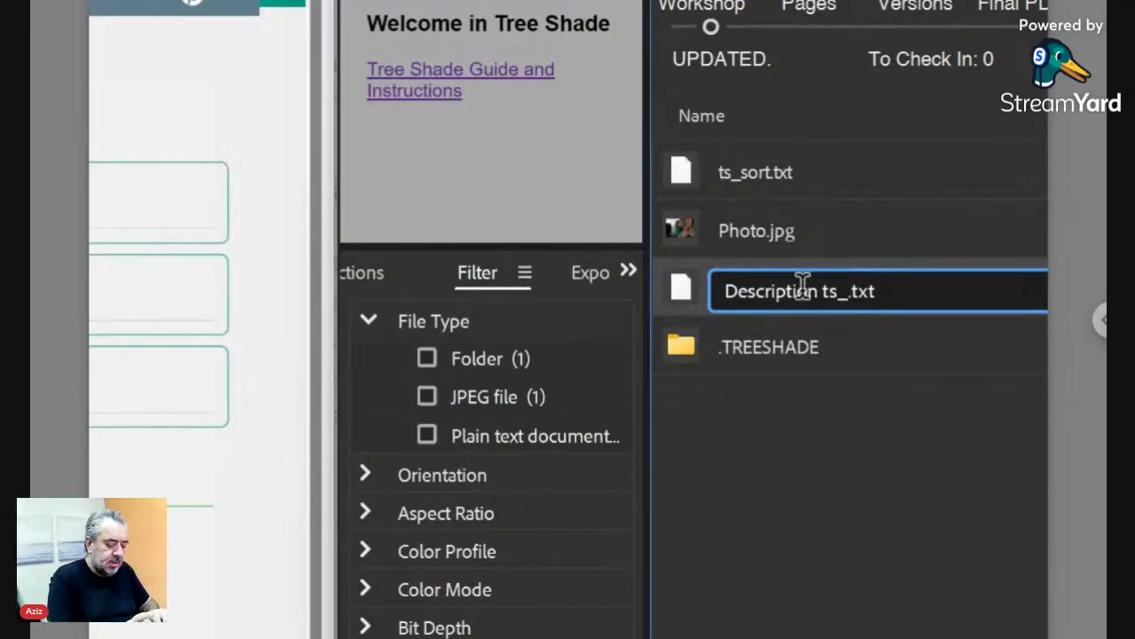
pyautogui.write('lbl')
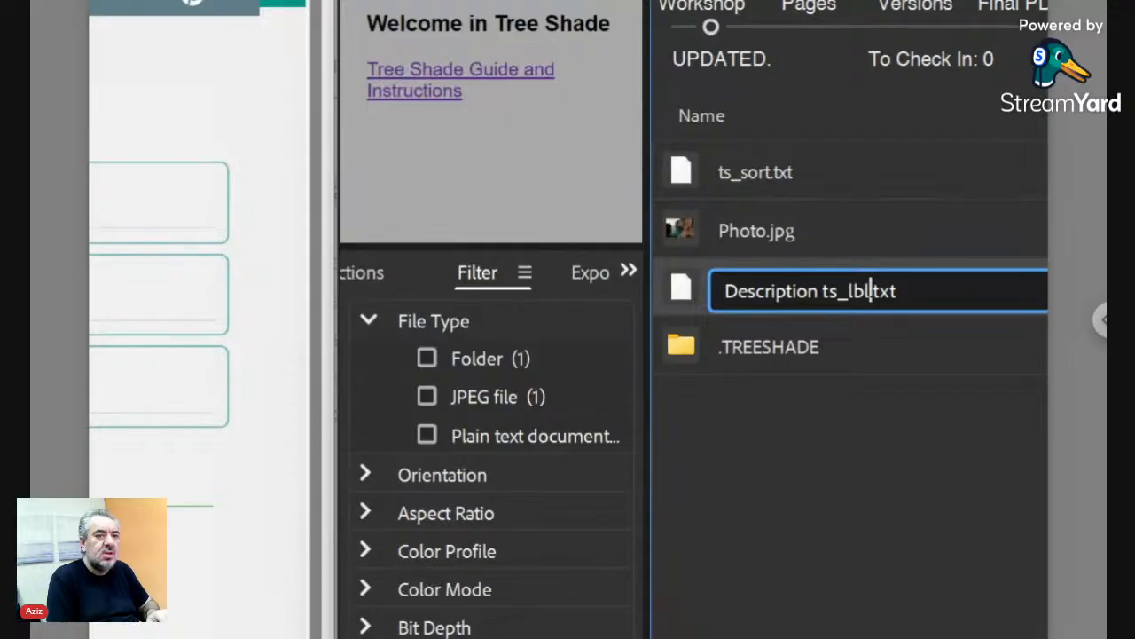
pyautogui.press('Return')
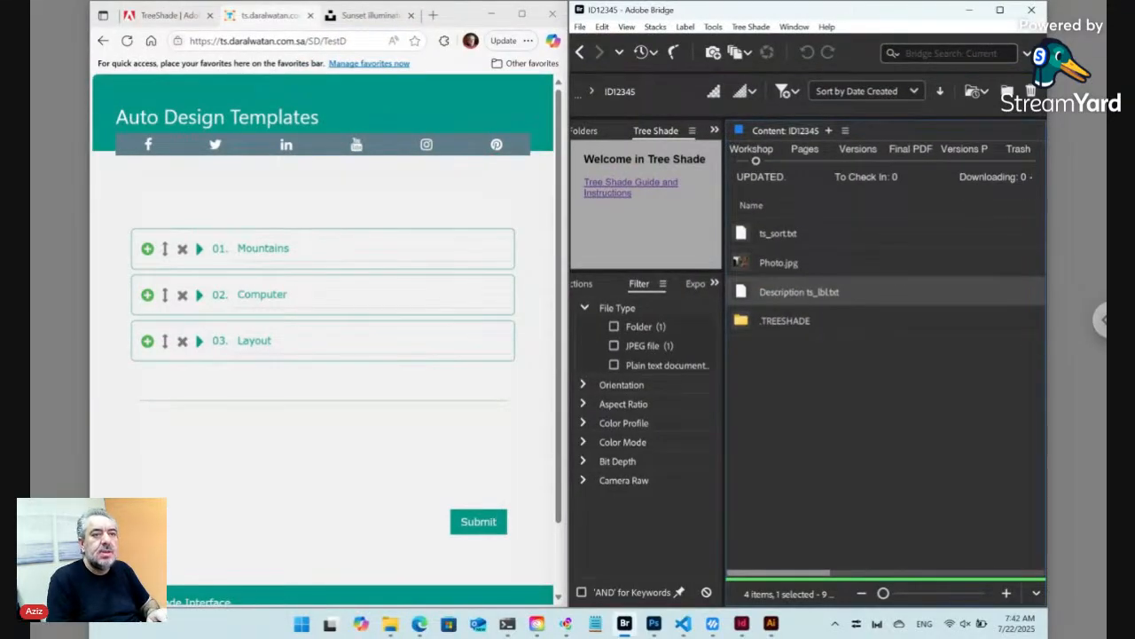
# Move IDOPOK2 [Layout].txt and IDEIYY4 [Computer].txt from the Data folder to the Tree Shade trash together with their paired folders
pyautogui.click(582, 54)
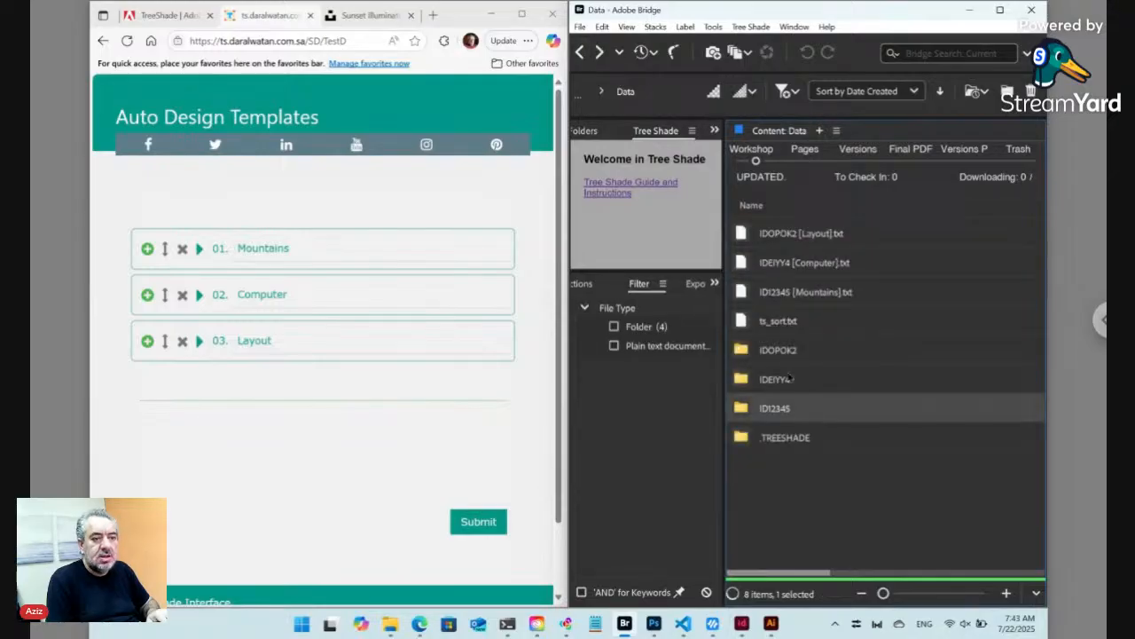
pyautogui.click(803, 368)
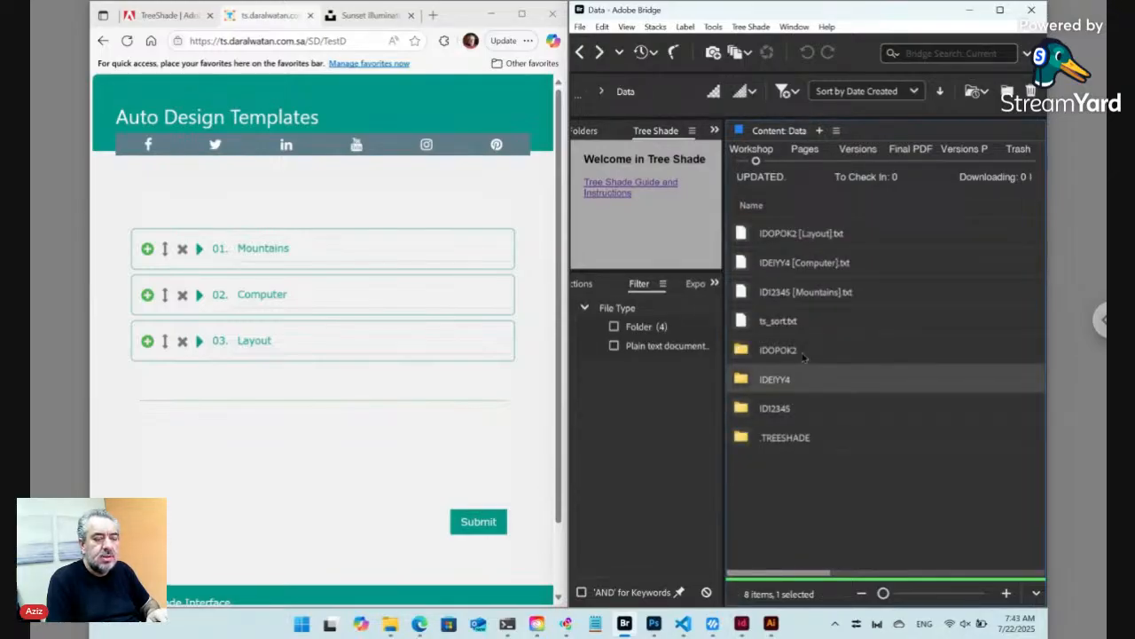
pyautogui.click(805, 266)
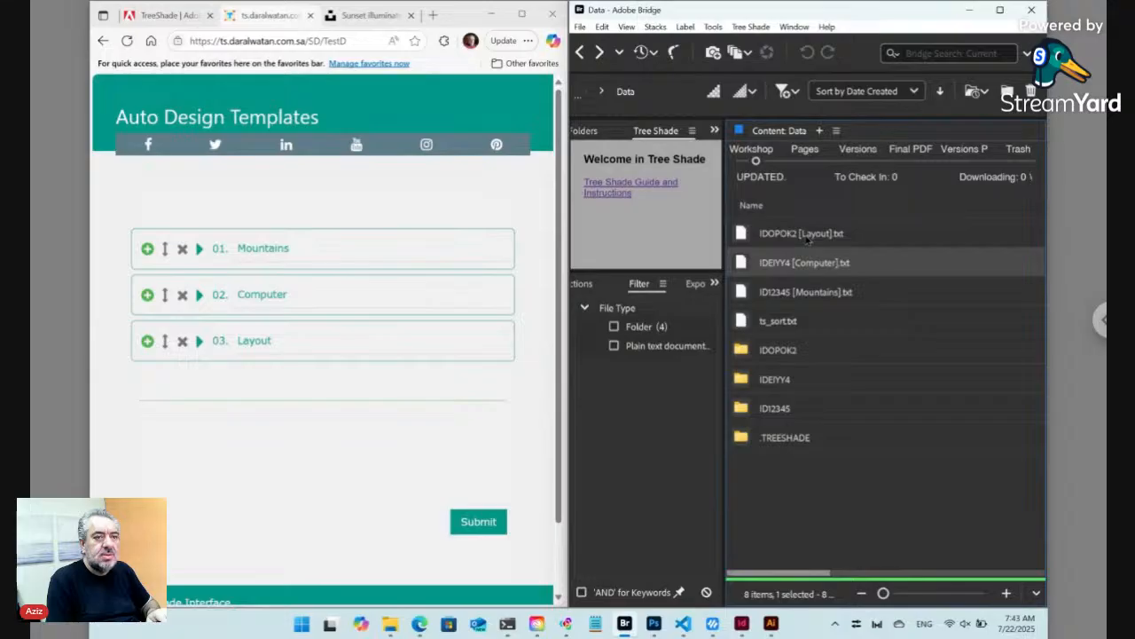
pyautogui.keyDown('ctrl'); pyautogui.click(801, 233); pyautogui.keyUp('ctrl')
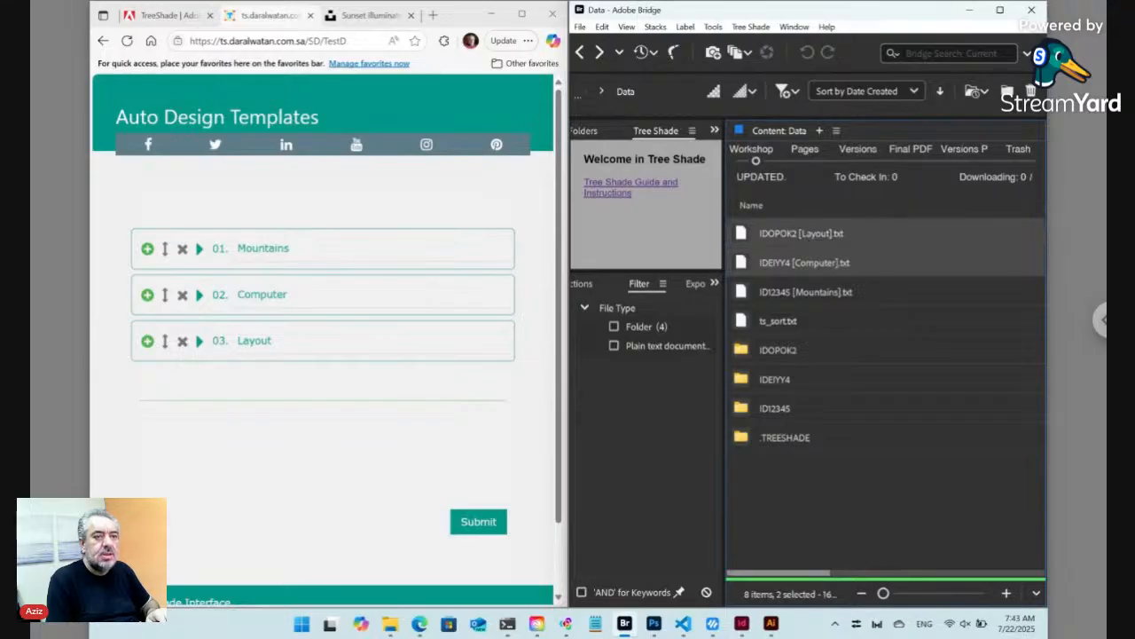
pyautogui.click(749, 26)
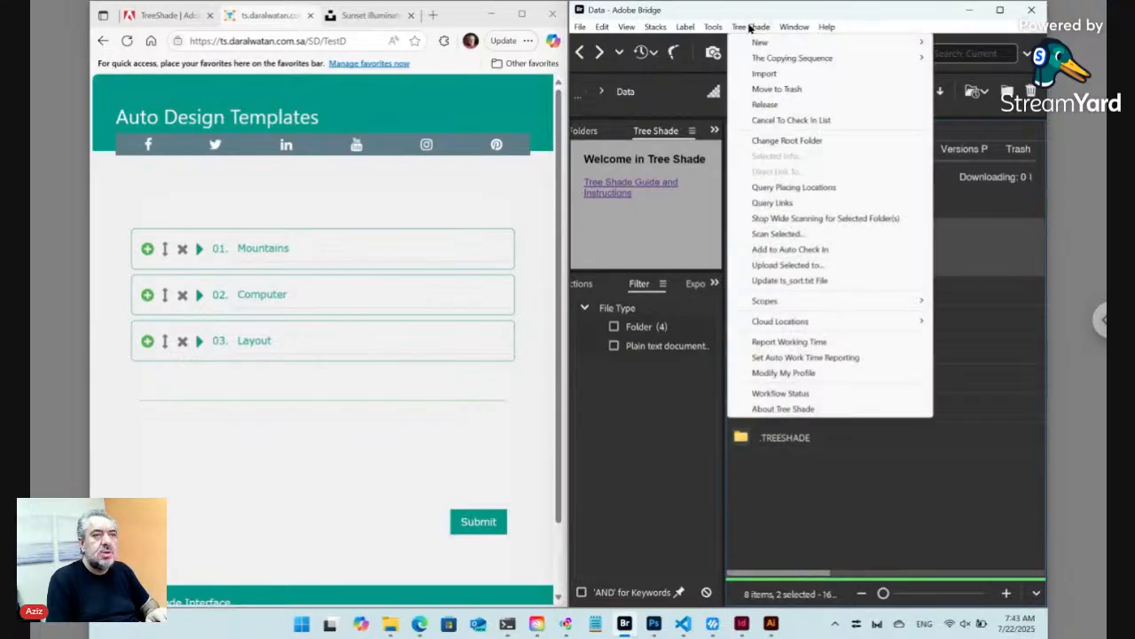
pyautogui.click(776, 89)
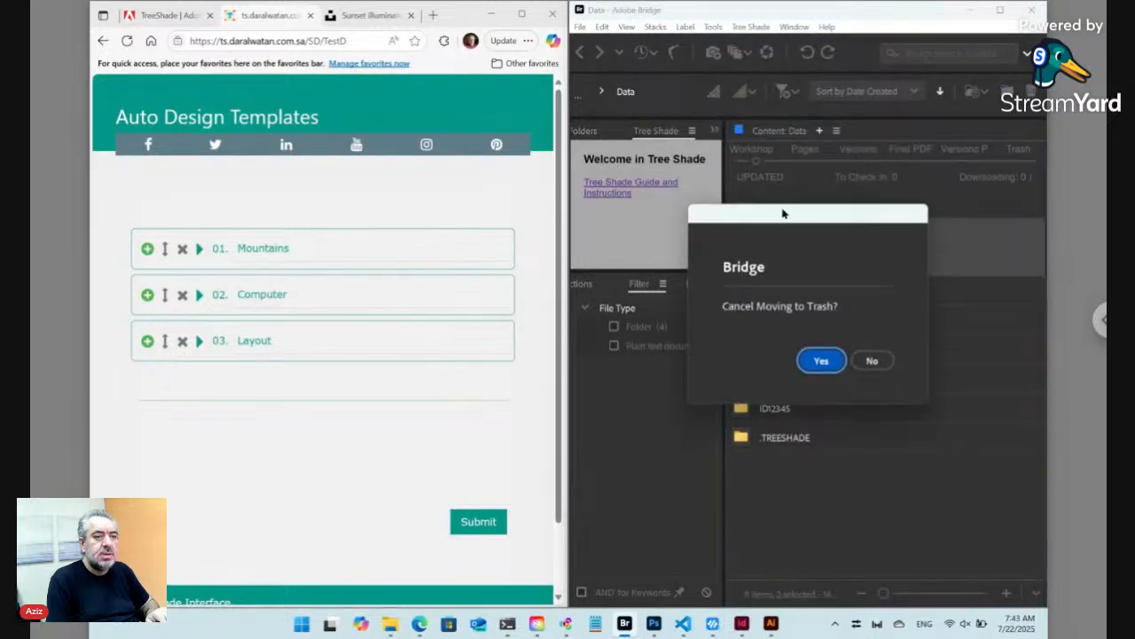
pyautogui.moveTo(785, 220); pyautogui.dragTo(692, 88)
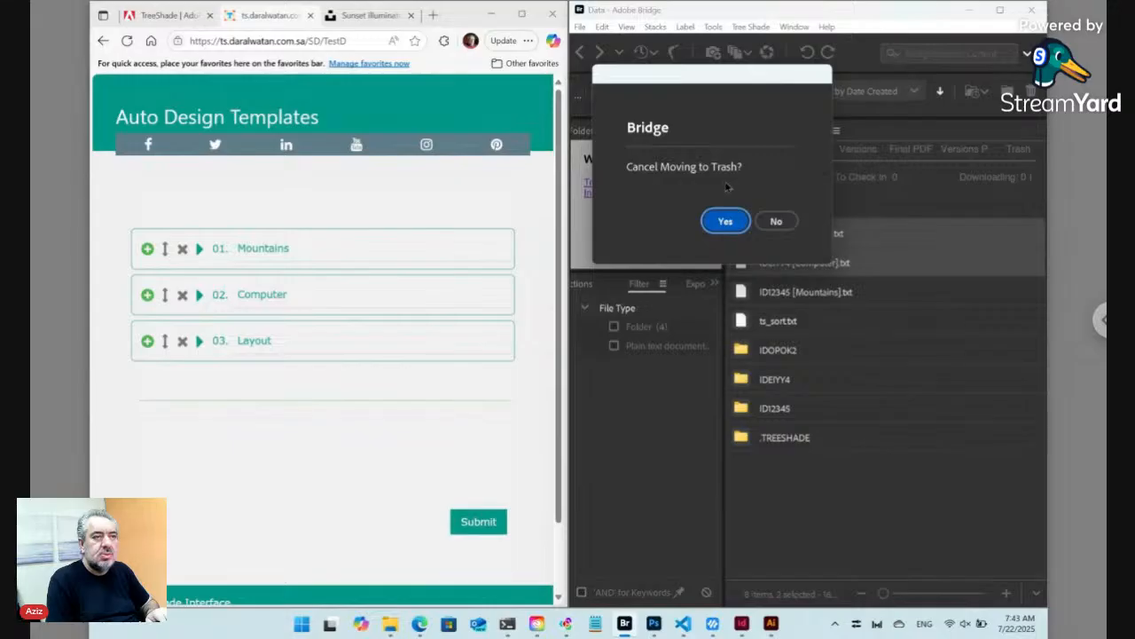
pyautogui.click(777, 222)
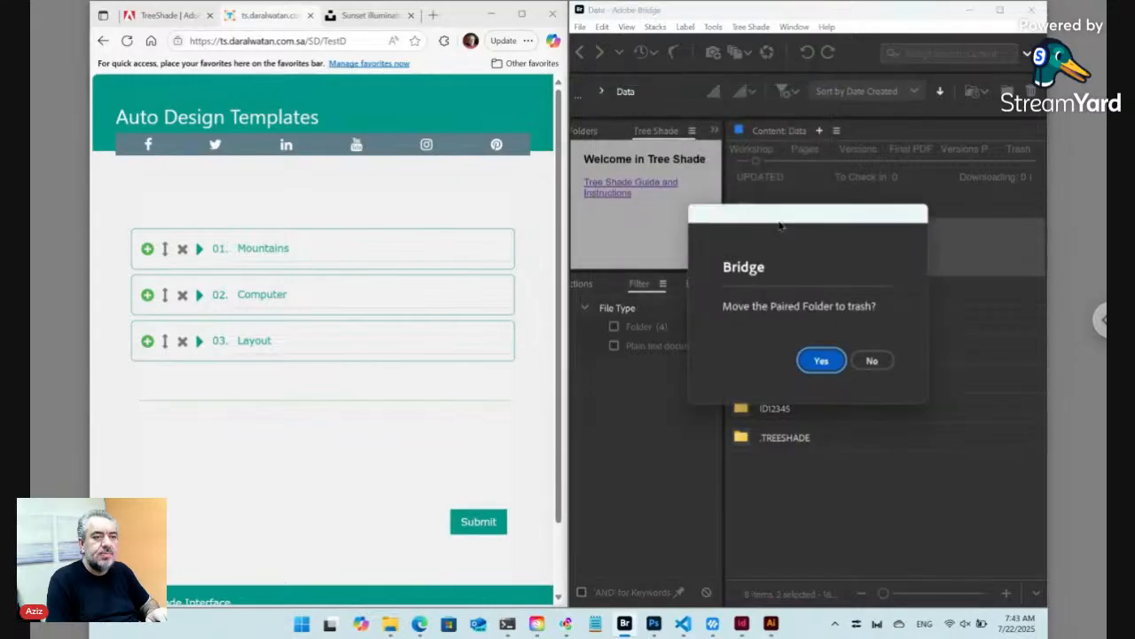
pyautogui.moveTo(780, 225); pyautogui.dragTo(617, 248)
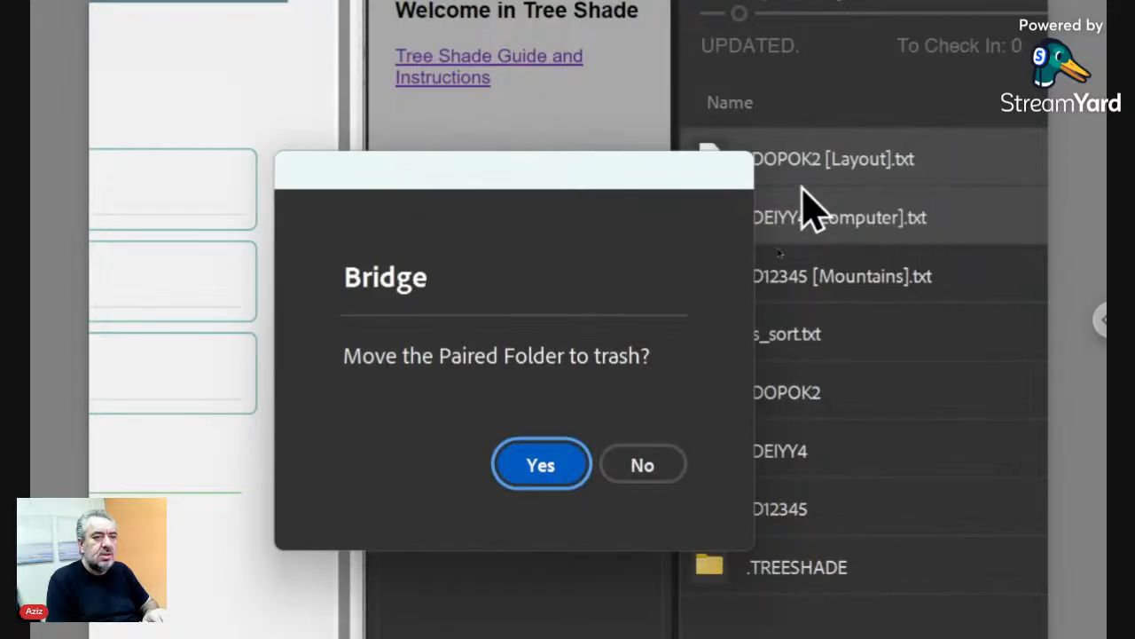
pyautogui.click(527, 476)
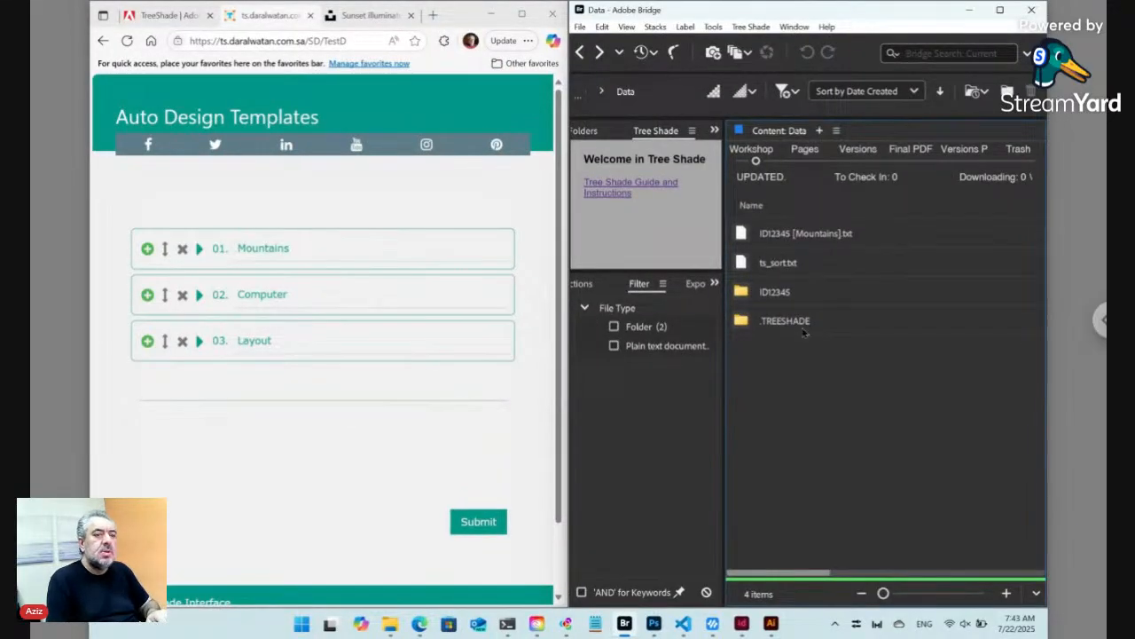
# Reload the TestD form in the browser, expand the Mountains entry, and extend its description to "Mountains near the sea"
pyautogui.click(255, 42)
pyautogui.press('Return')
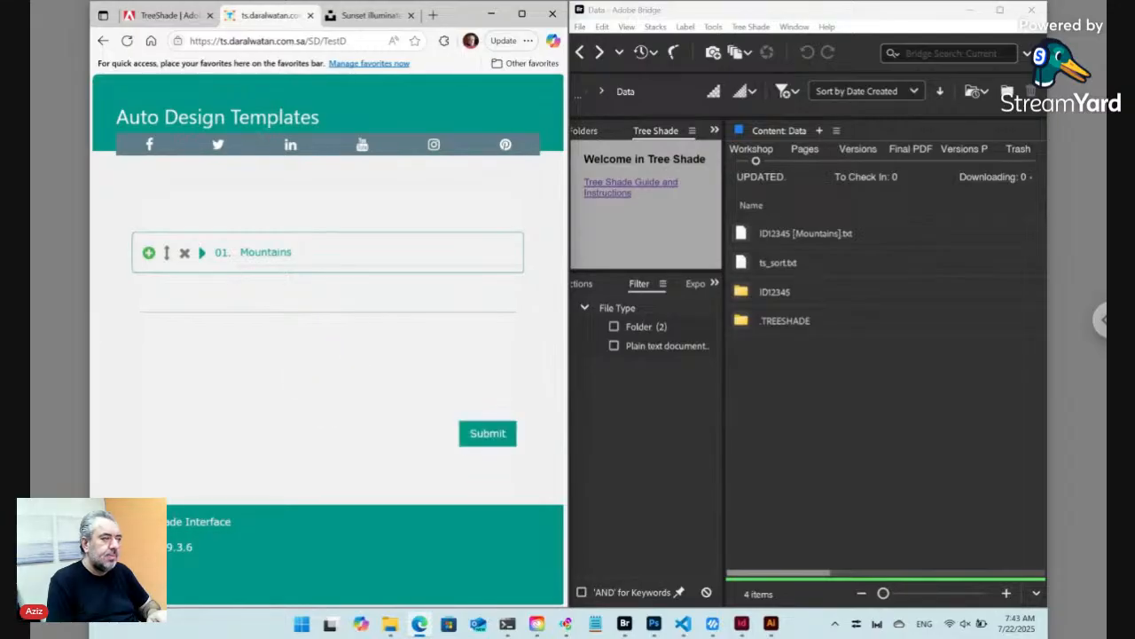
pyautogui.click(202, 253)
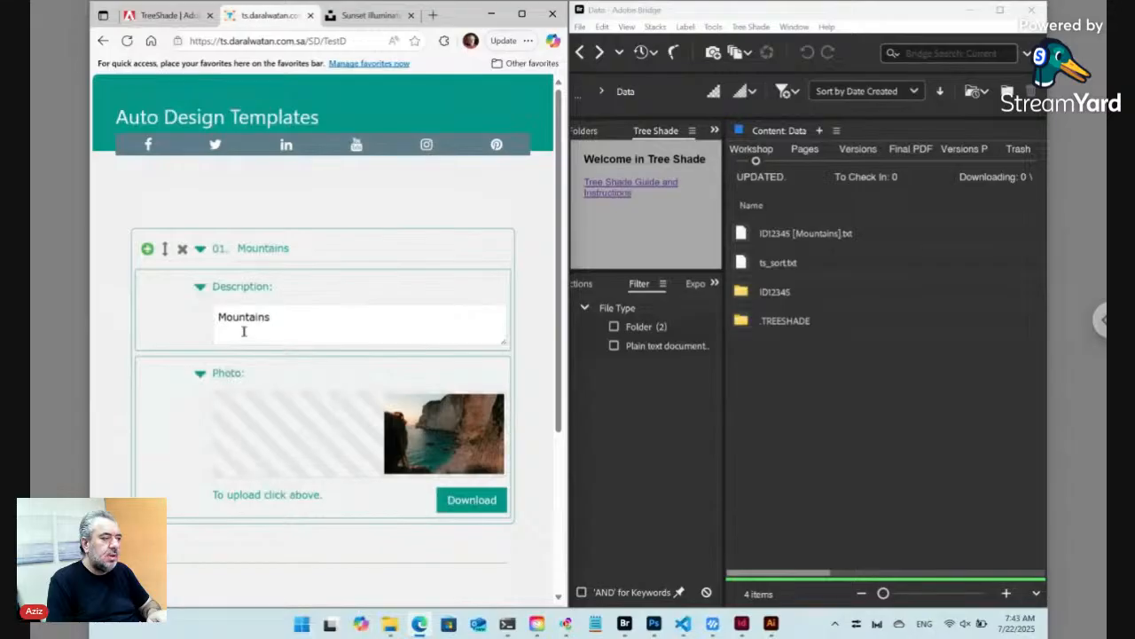
pyautogui.click(285, 320)
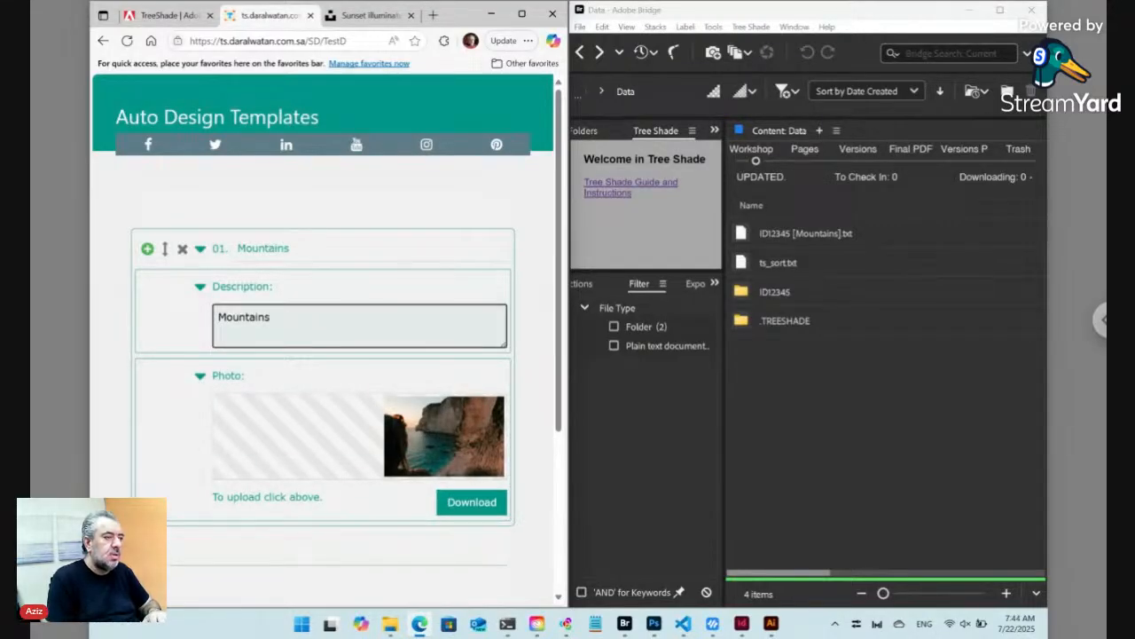
pyautogui.write('near the ')
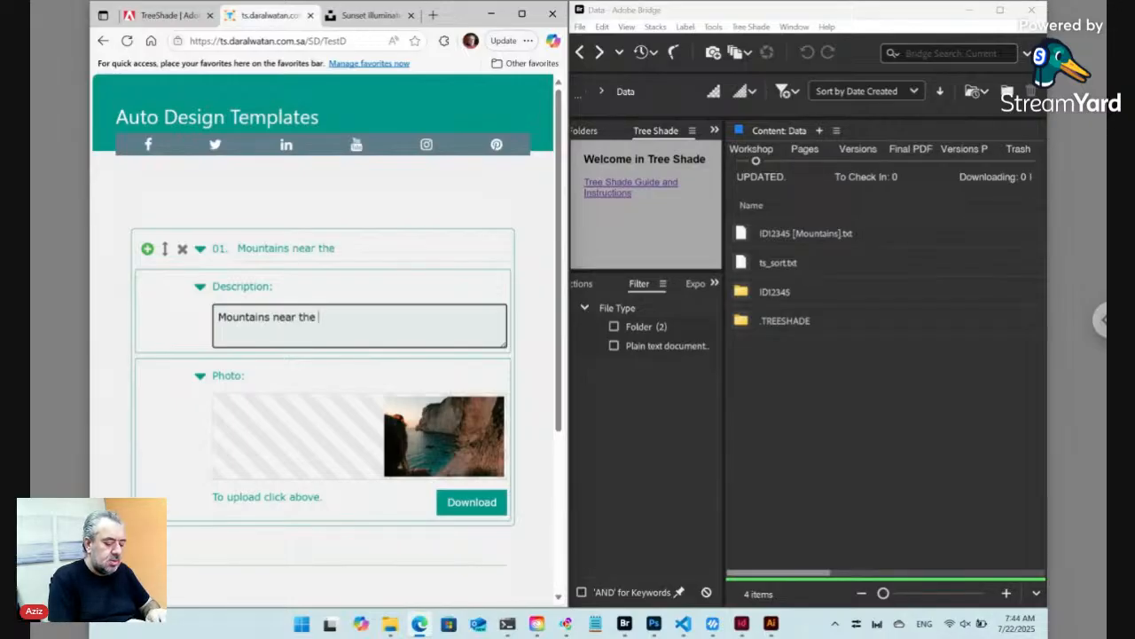
pyautogui.write('sea')
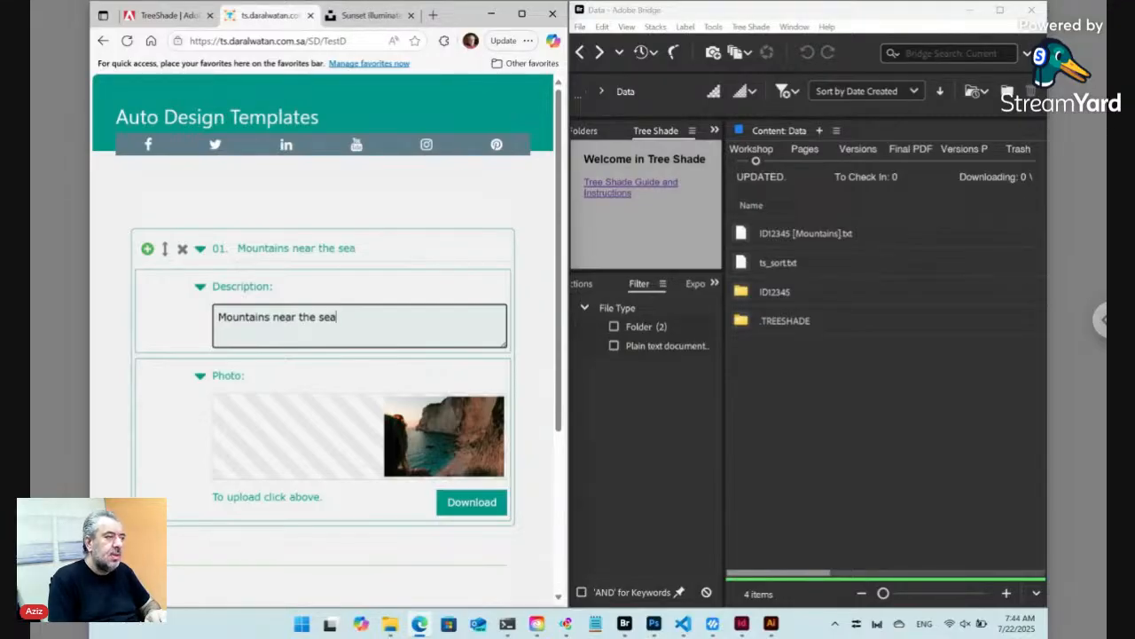
# Delete the ending of the first entry's label and re-enter "the sea" to test its link with the description
pyautogui.click(380, 253)
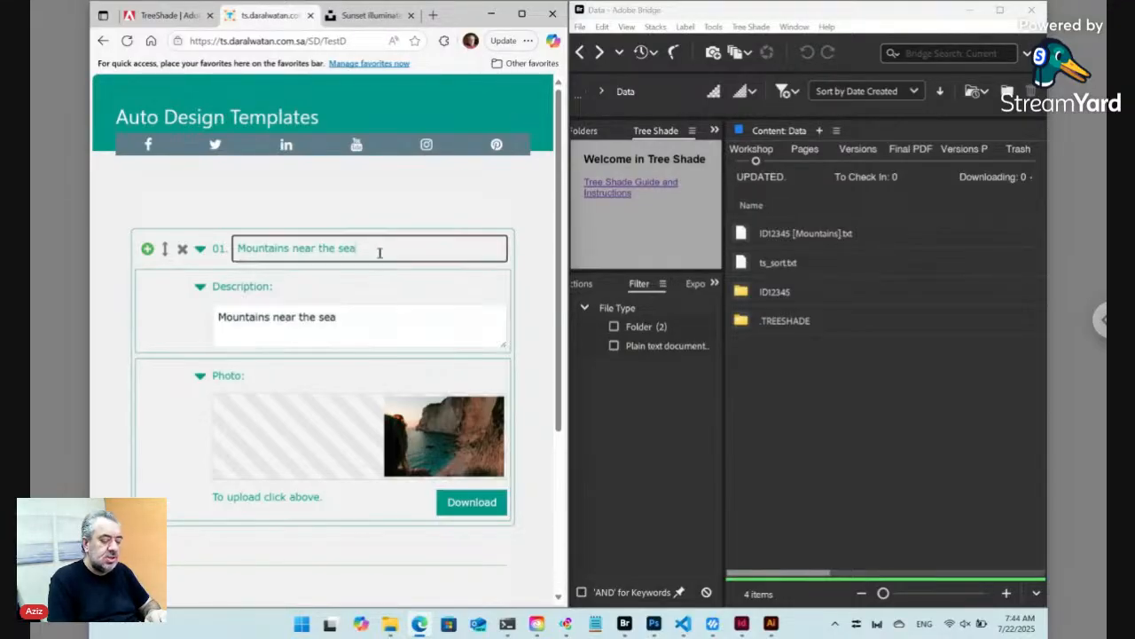
pyautogui.press('BackSpace')
pyautogui.press('BackSpace')
pyautogui.press('BackSpace')
pyautogui.press('BackSpace')
pyautogui.press('BackSpace')
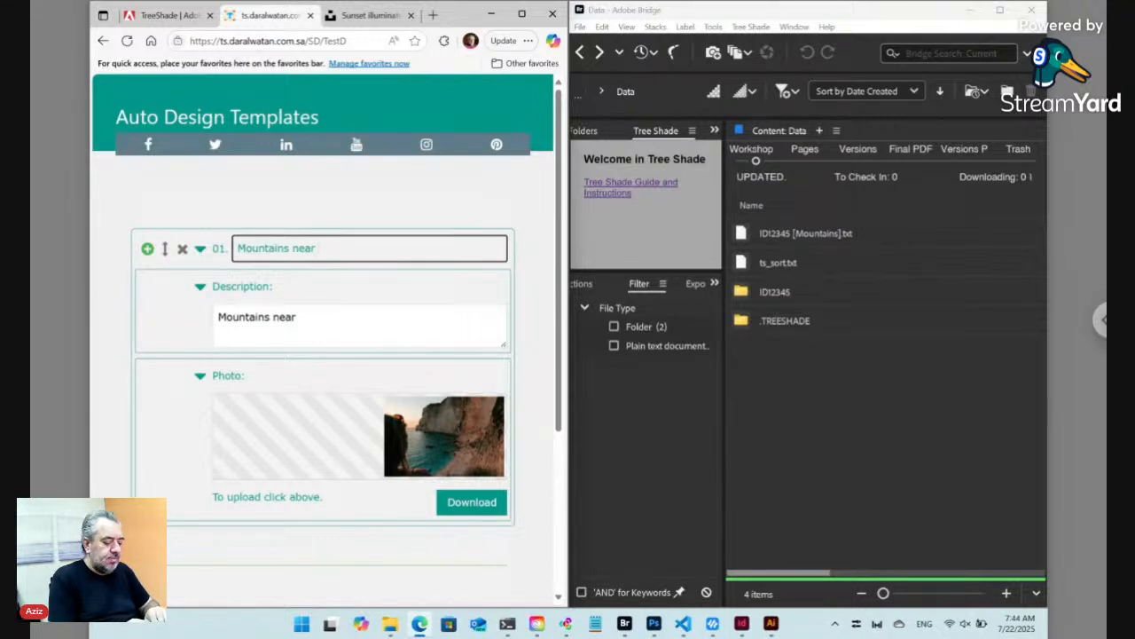
pyautogui.write('the sea')
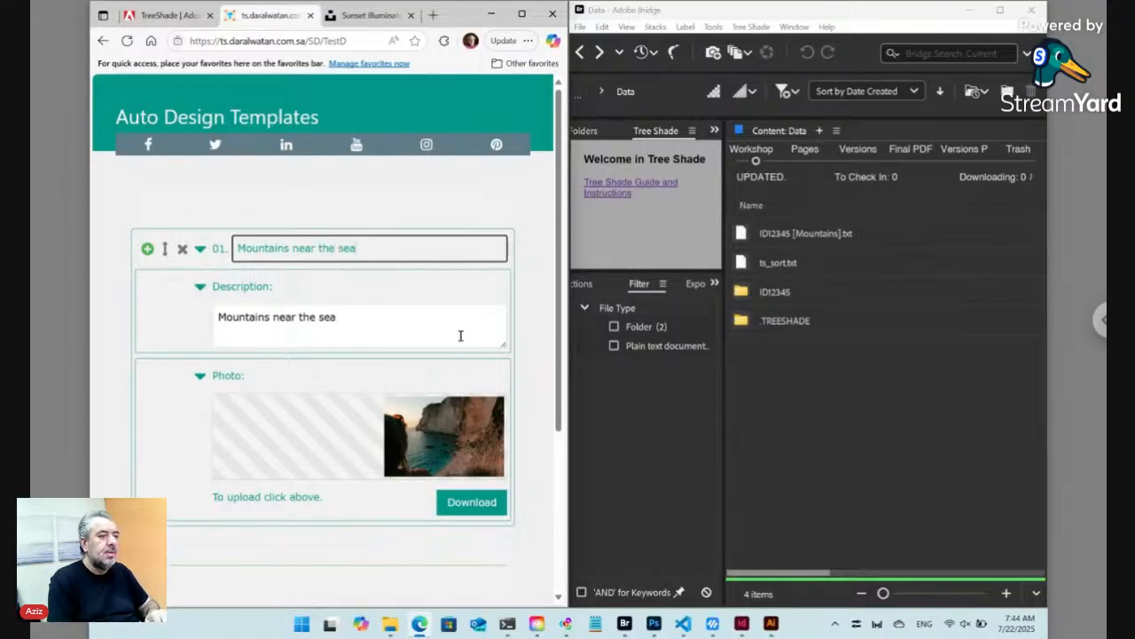
# Duplicate the Mountains near the sea entry and upload the laptop desk photo ending in 5fNmWej4tAA-unsplash.jpg to the new second entry
pyautogui.click(528, 342)
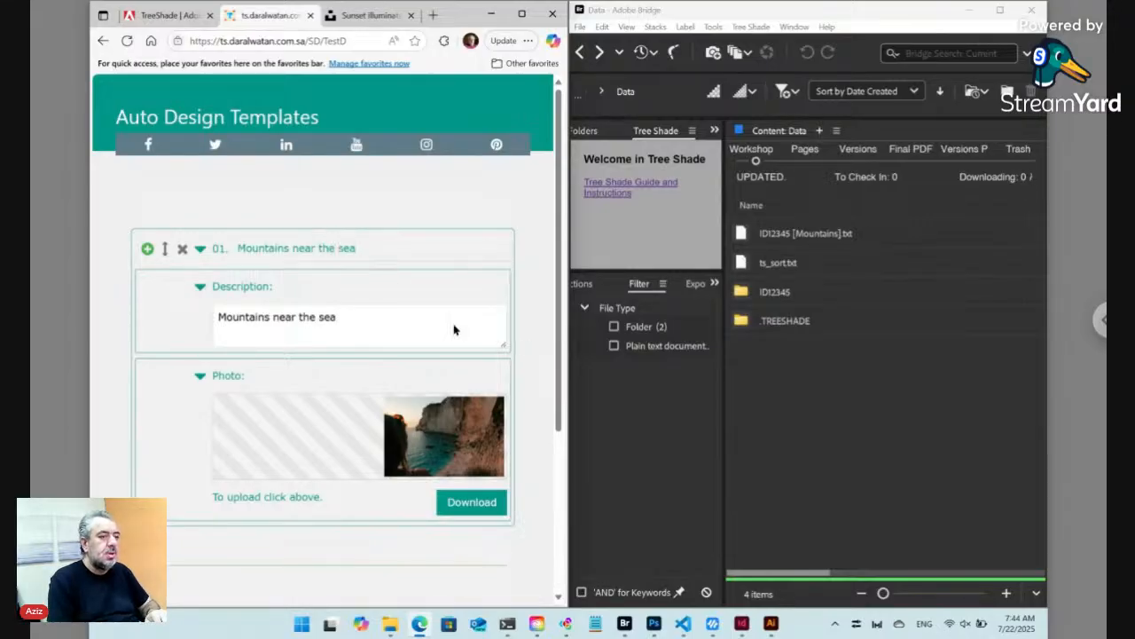
pyautogui.click(149, 249)
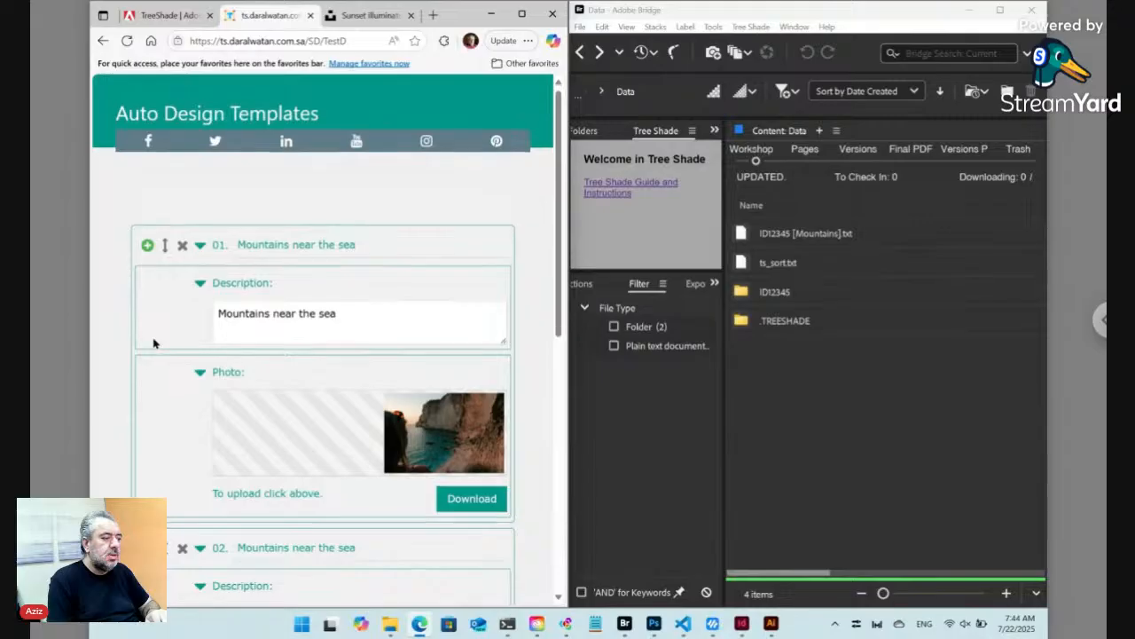
pyautogui.scroll(-2, 153, 342)
pyautogui.scroll(-2, 153, 343)
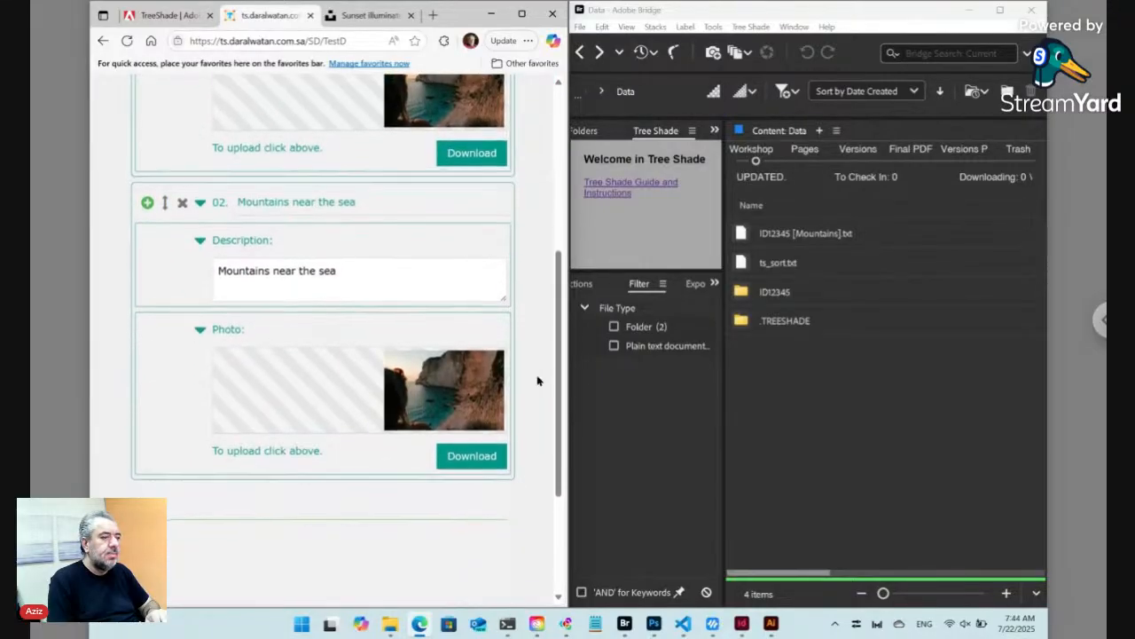
pyautogui.click(448, 386)
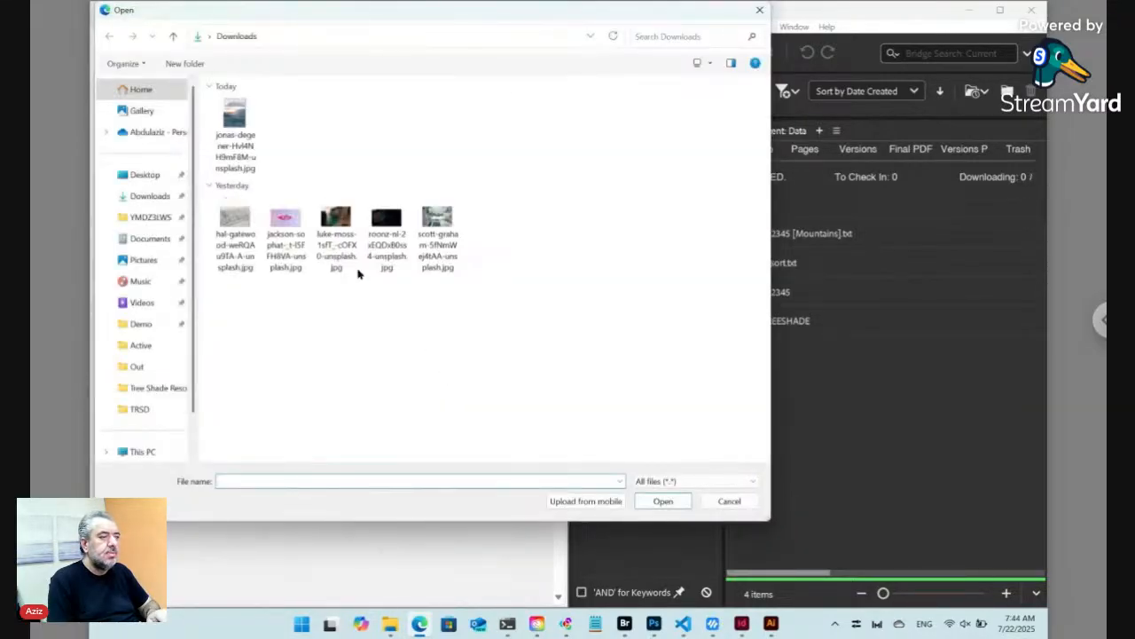
pyautogui.click(437, 224)
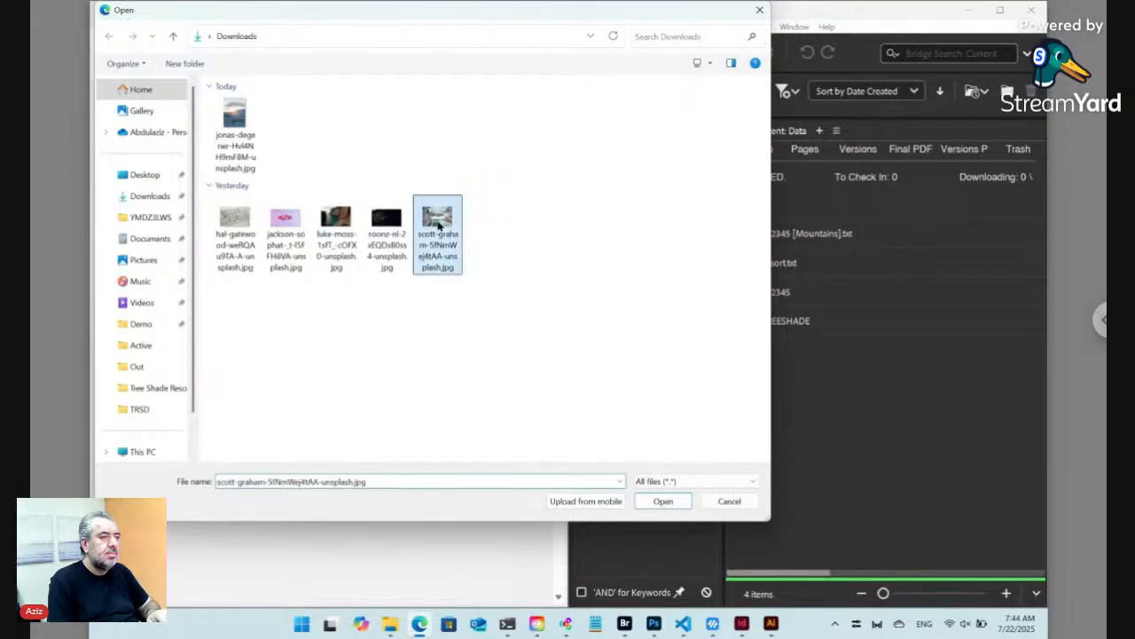
pyautogui.click(665, 501)
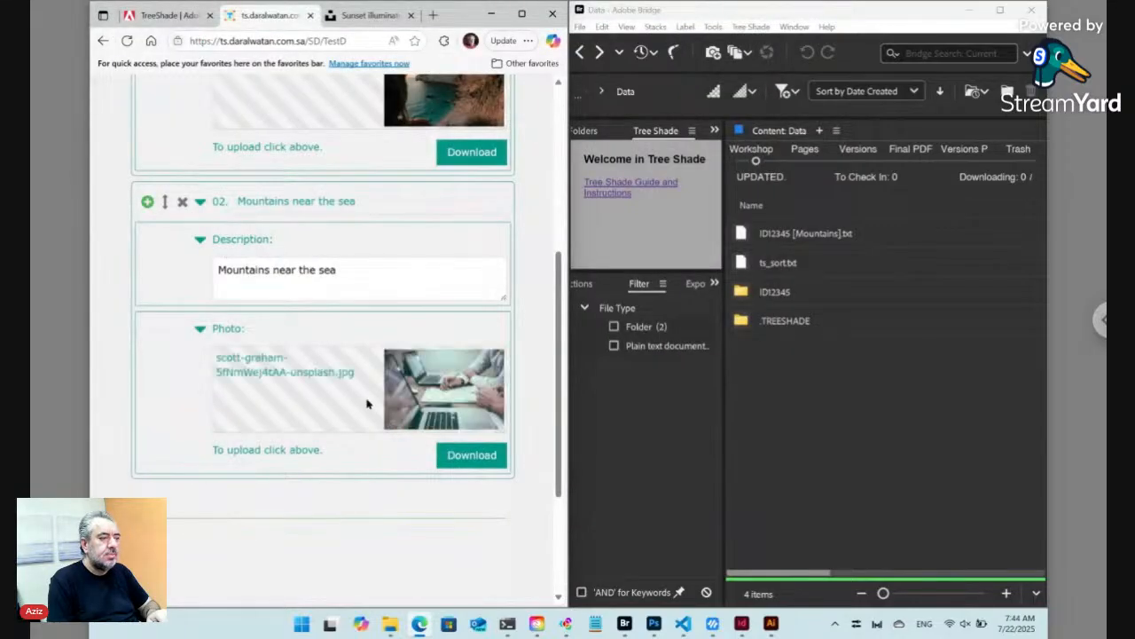
# Replace the second entry's description with "Computer"
pyautogui.click(315, 270)
pyautogui.hotkey('ctrl', 'a')
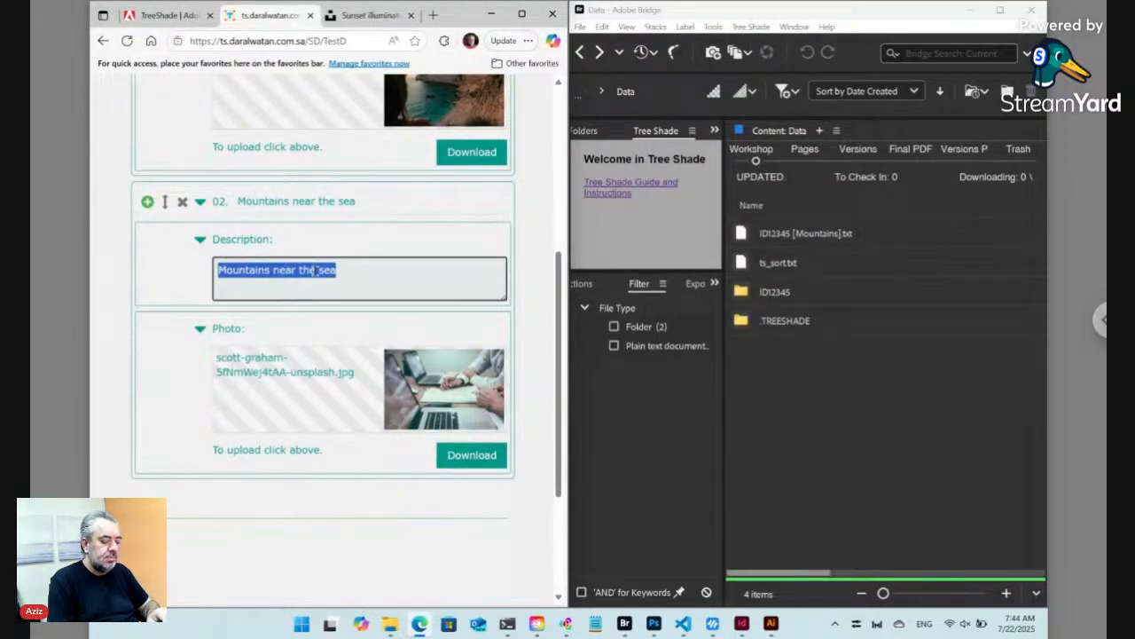
pyautogui.write('Computer')
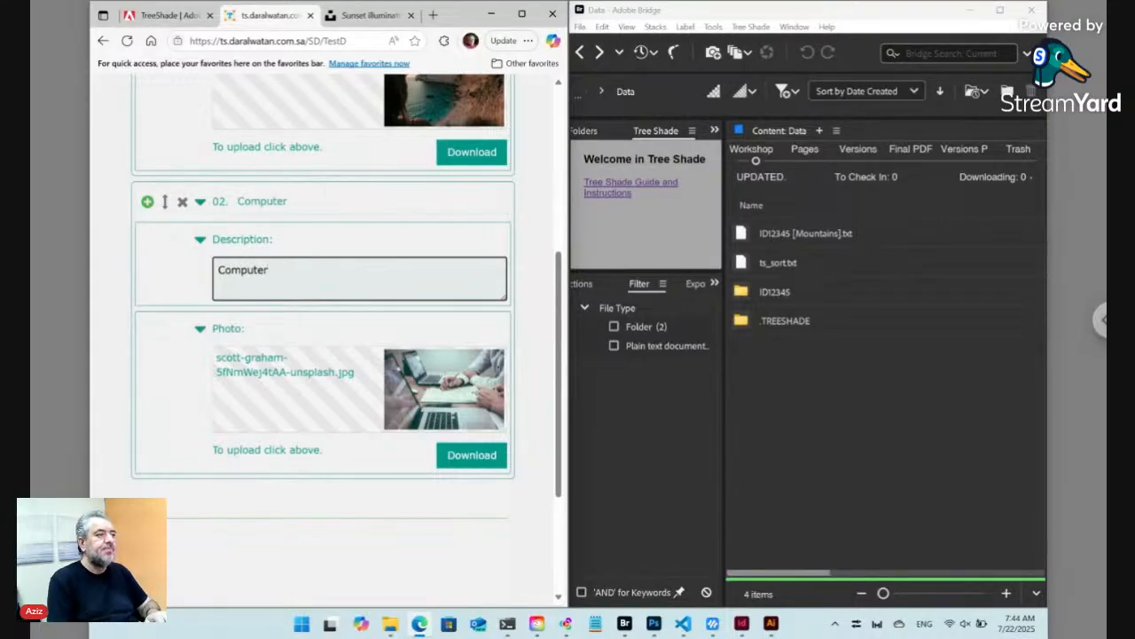
# Collapse both entries, briefly check the Computer entry's contents, and submit the form
pyautogui.click(201, 204)
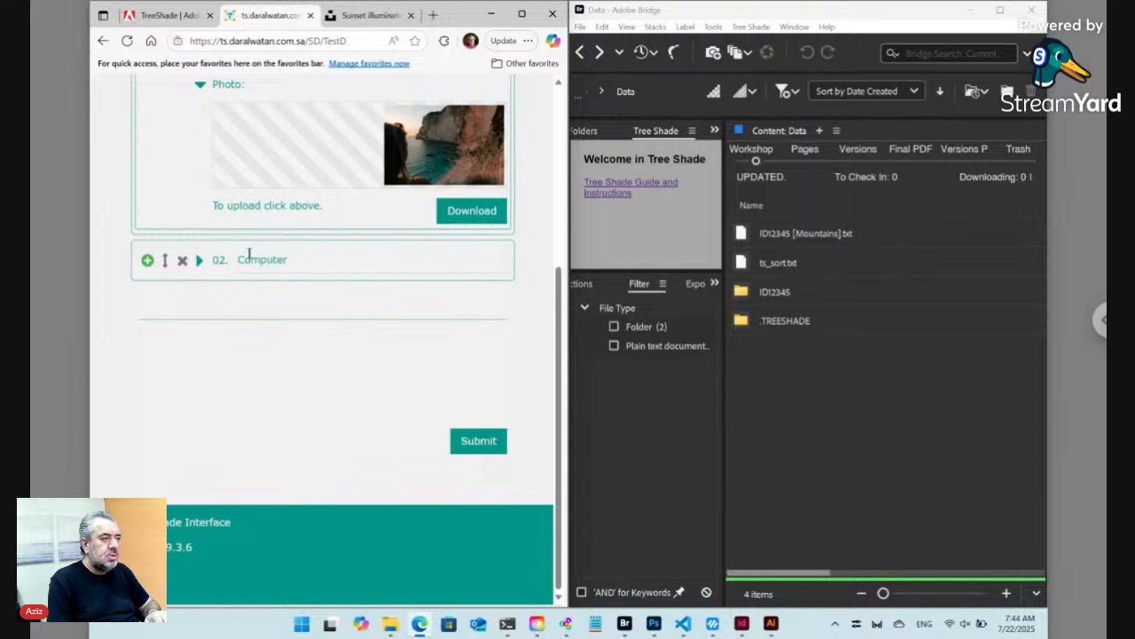
pyautogui.scroll(2, 244, 253)
pyautogui.scroll(3, 240, 252)
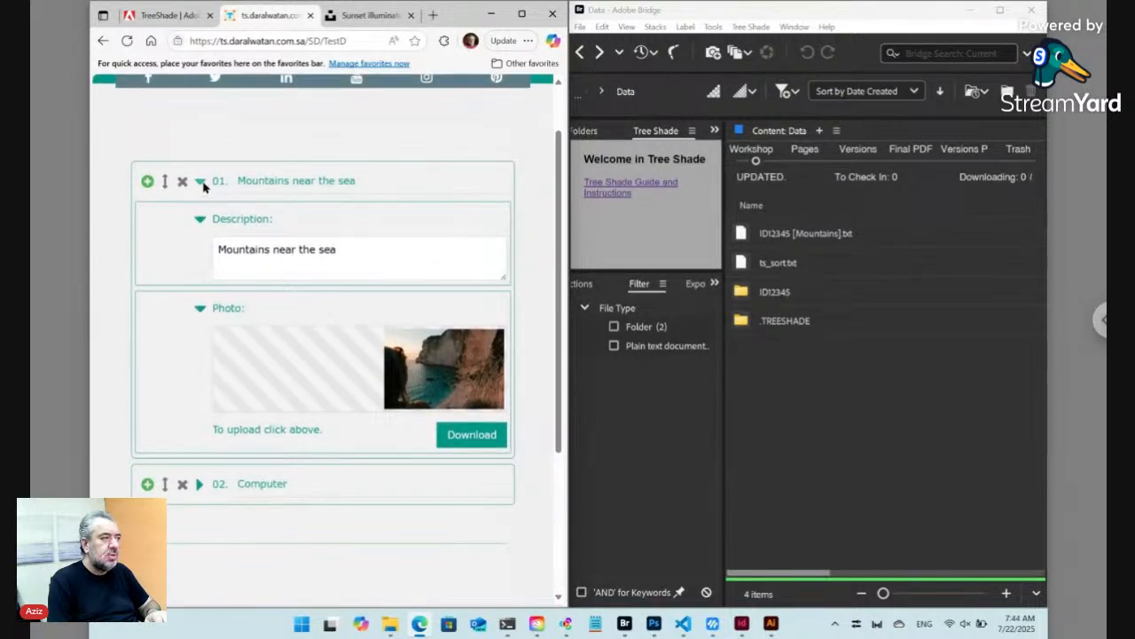
pyautogui.click(202, 182)
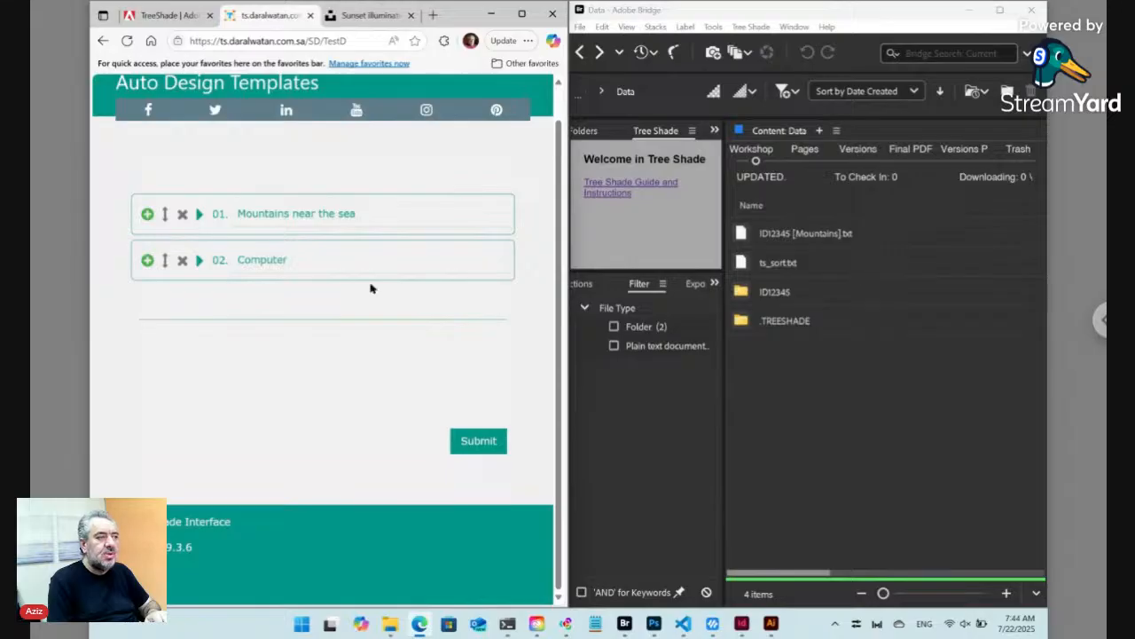
pyautogui.click(199, 260)
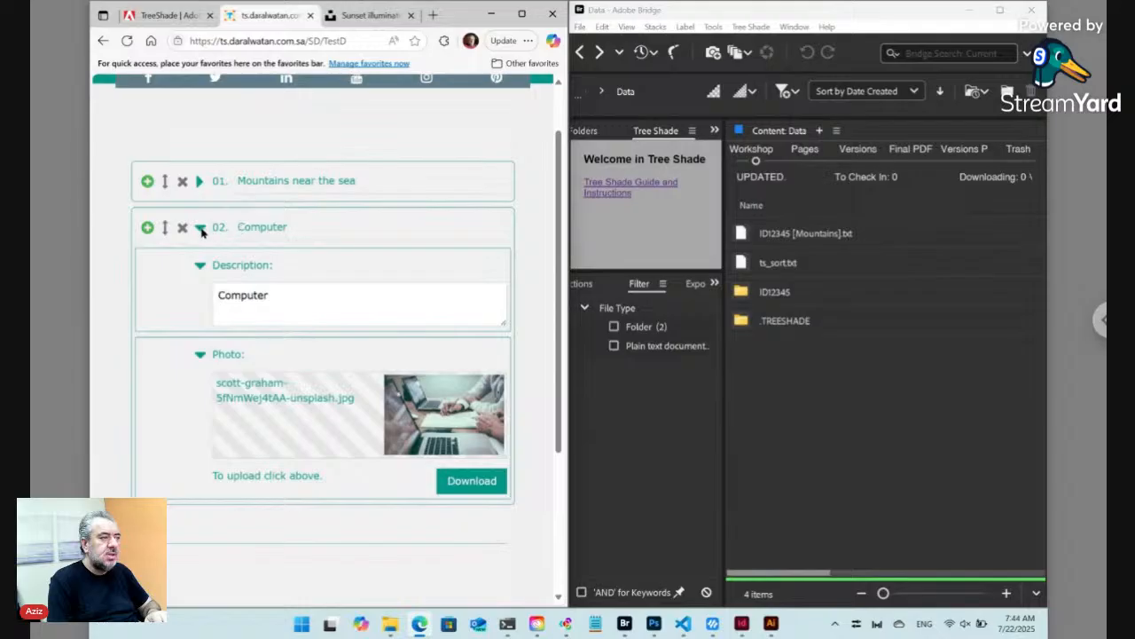
pyautogui.click(200, 228)
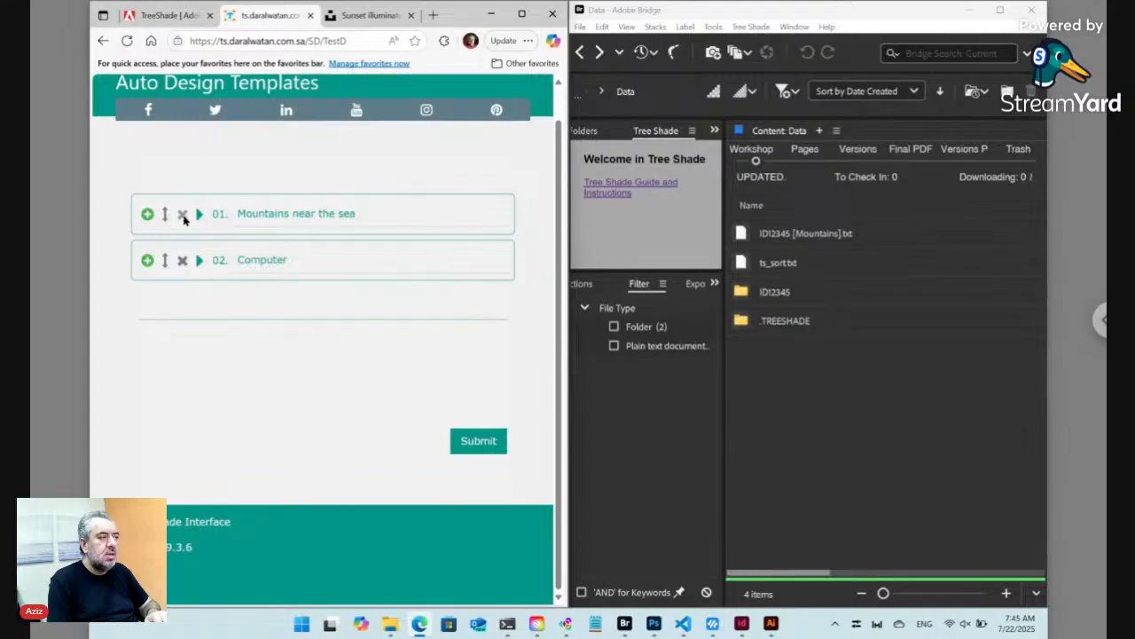
pyautogui.click(486, 443)
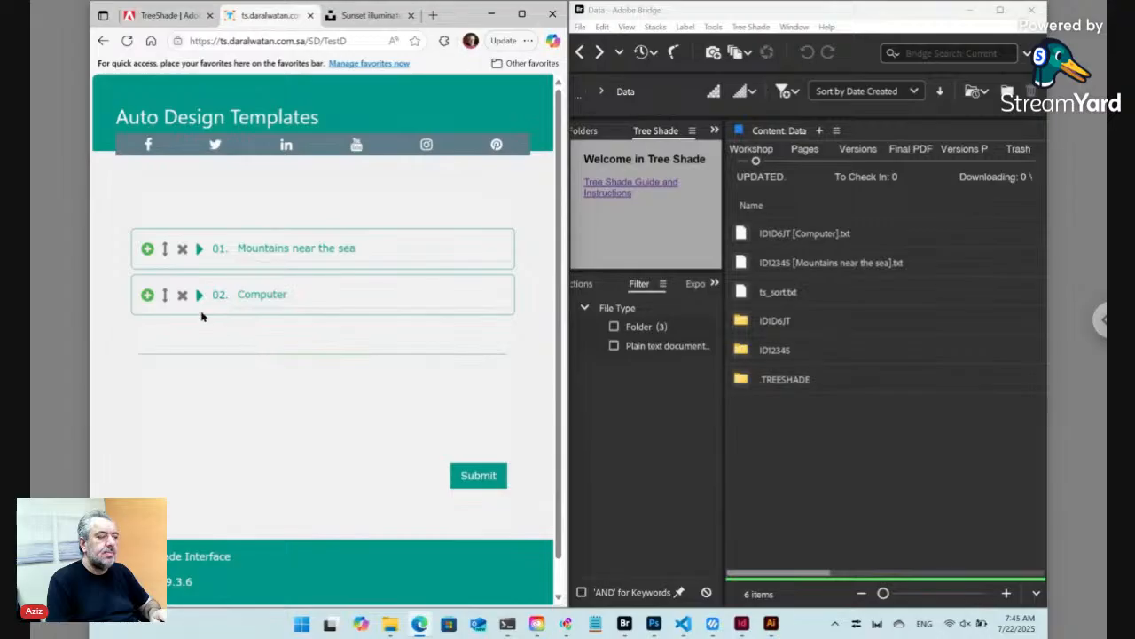
# Expand the submitted Computer entry and open its ID1D6JT folder in Bridge to examine the generated files
pyautogui.click(200, 296)
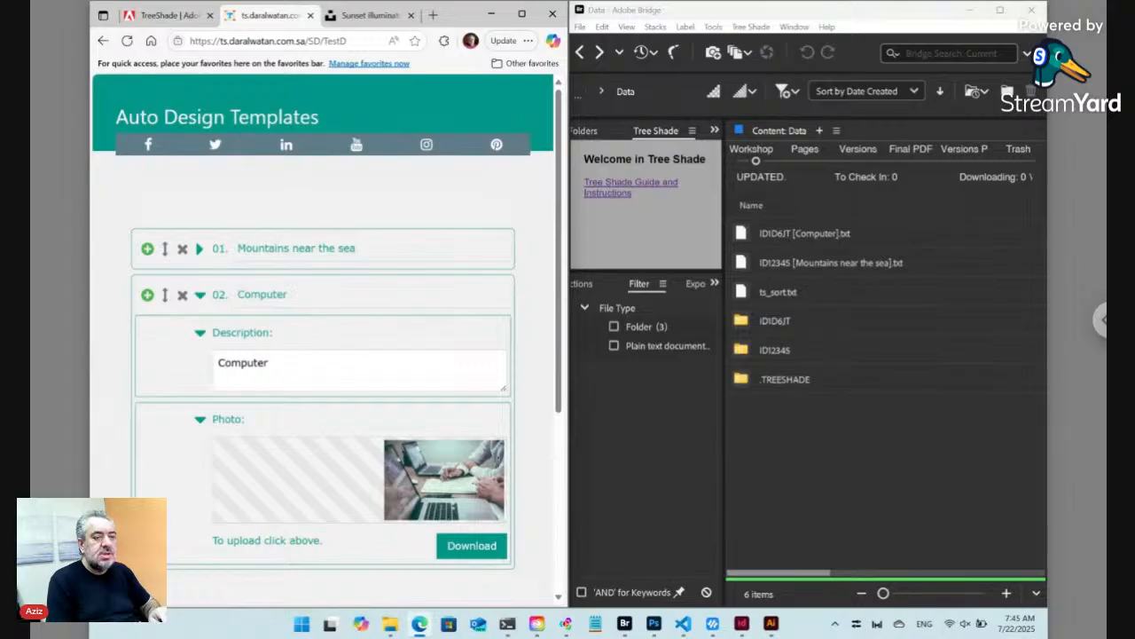
pyautogui.click(794, 357)
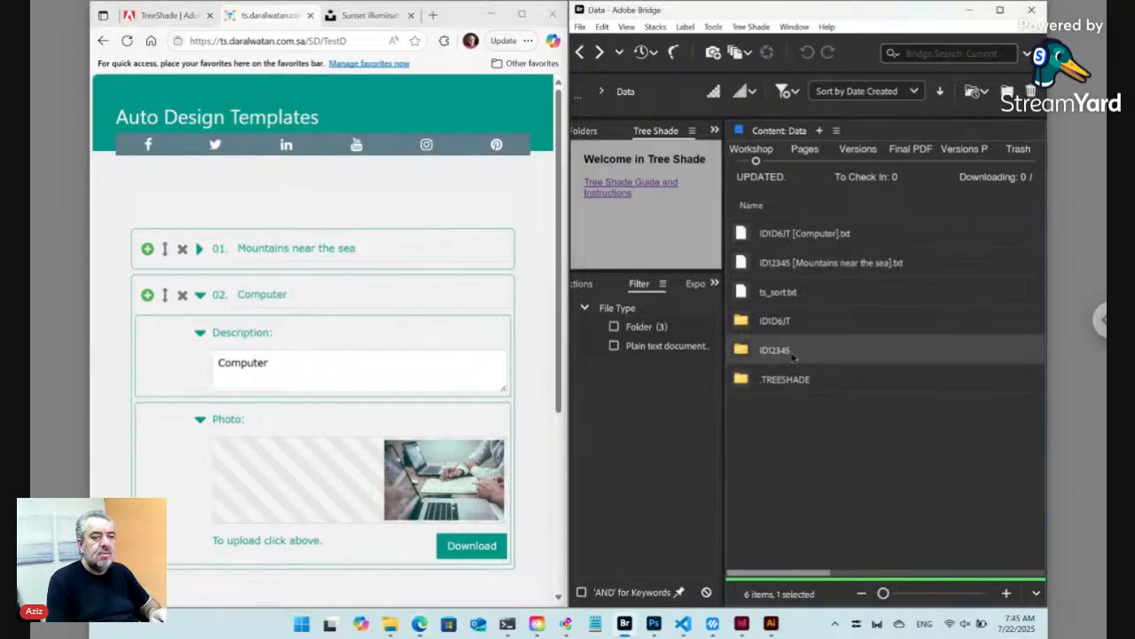
pyautogui.doubleClick(814, 329)
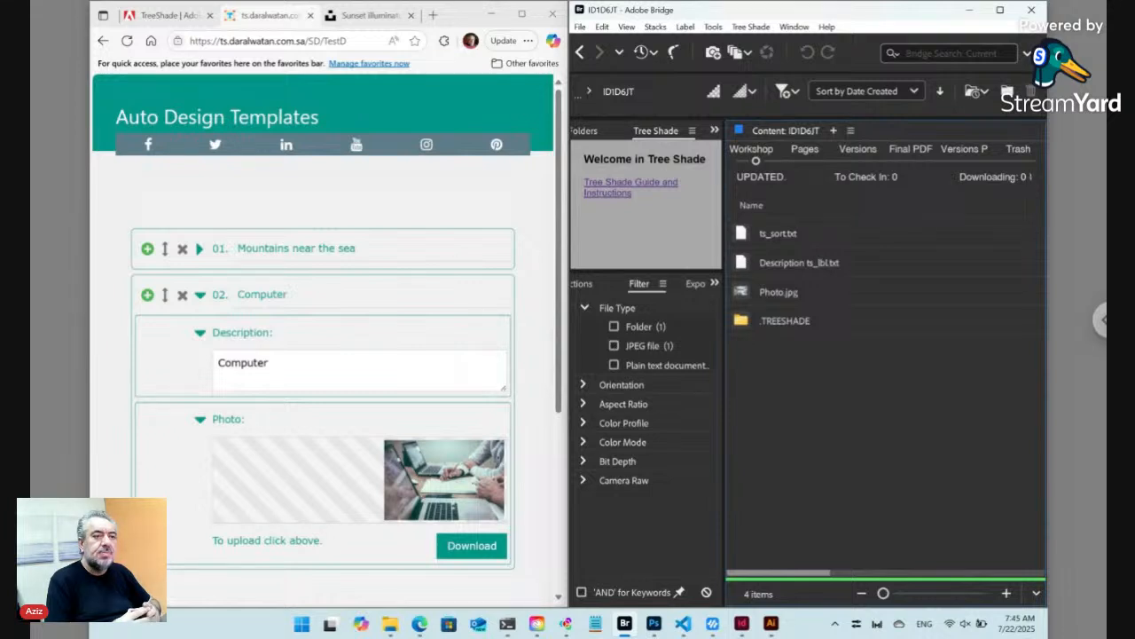
# Back in the browser form, collapse the Computer entry and duplicate the first entry
pyautogui.click(201, 296)
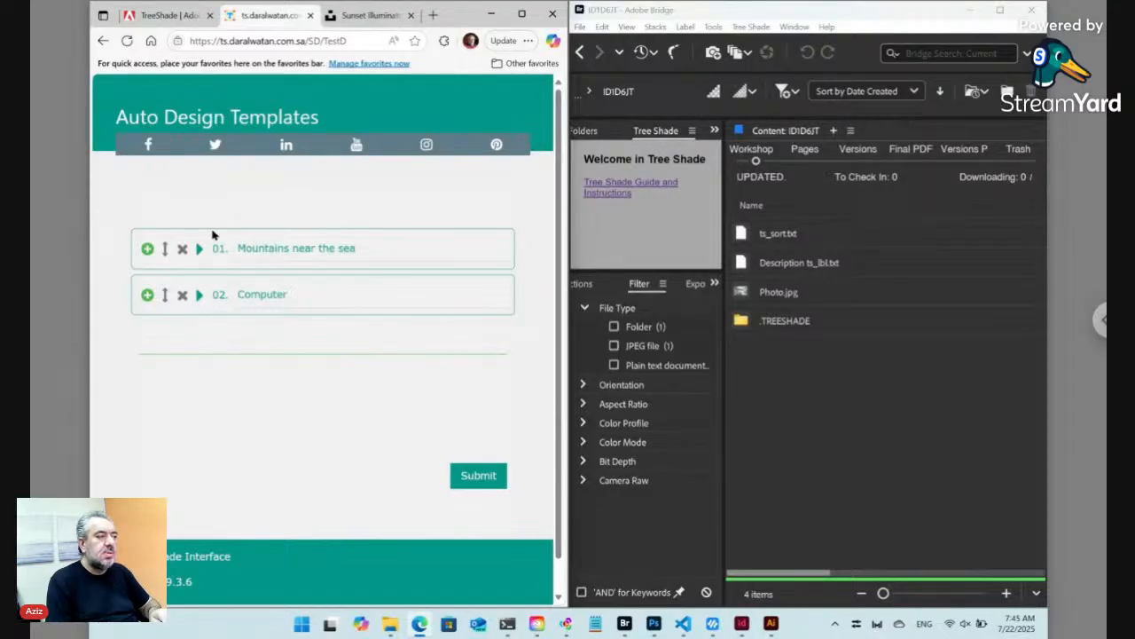
pyautogui.click(147, 250)
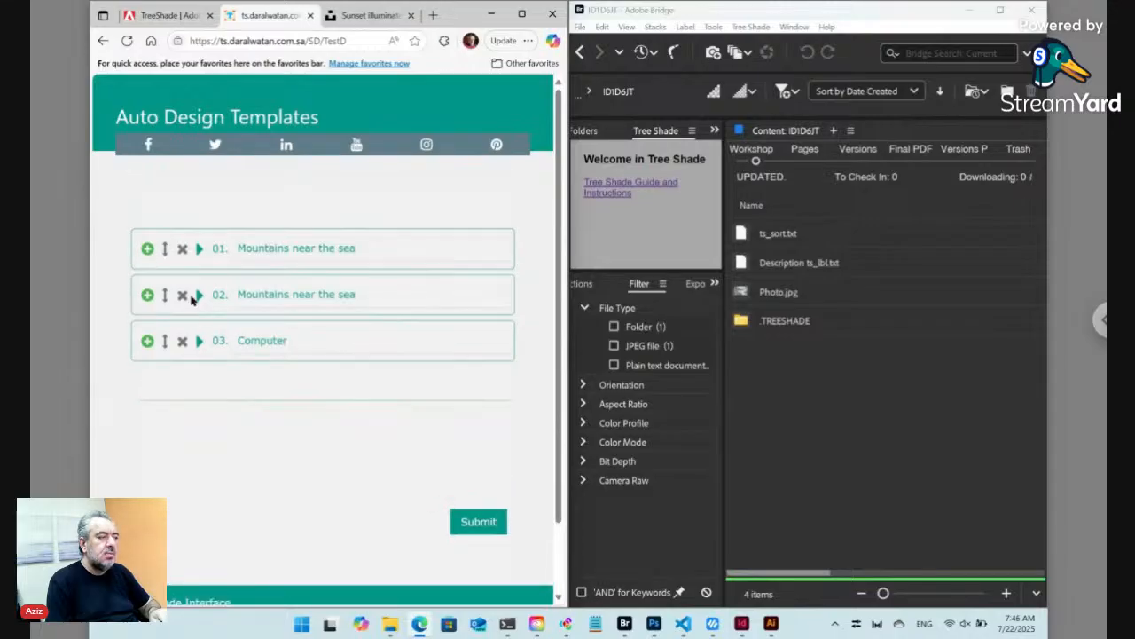